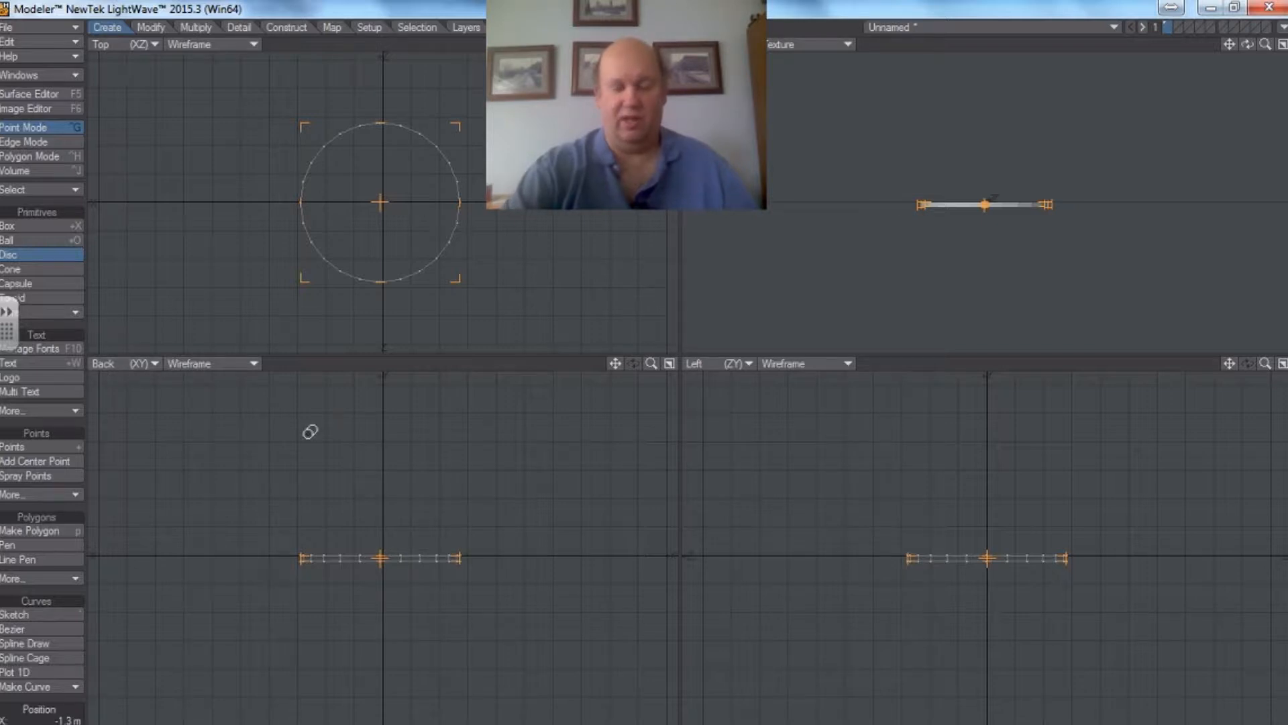
Raise the disc's number of sides to 102 in its numeric settings
key(n)
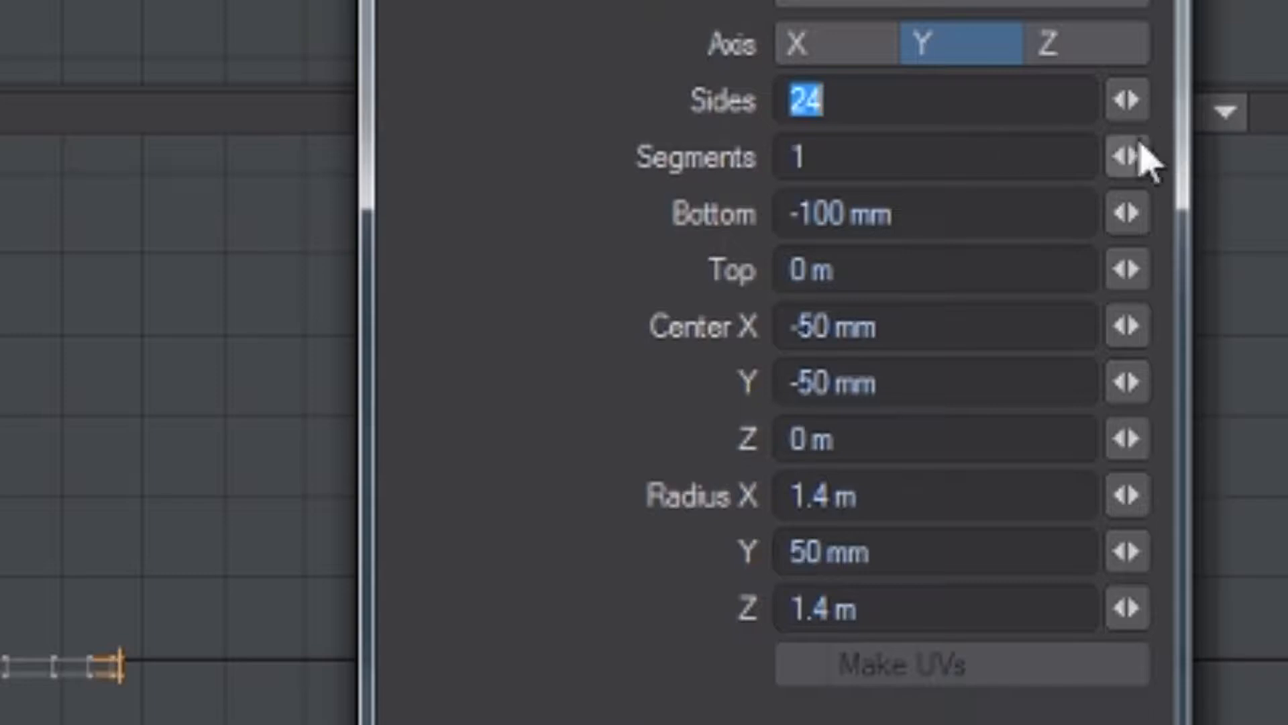
drag(1128, 101, 1225, 101)
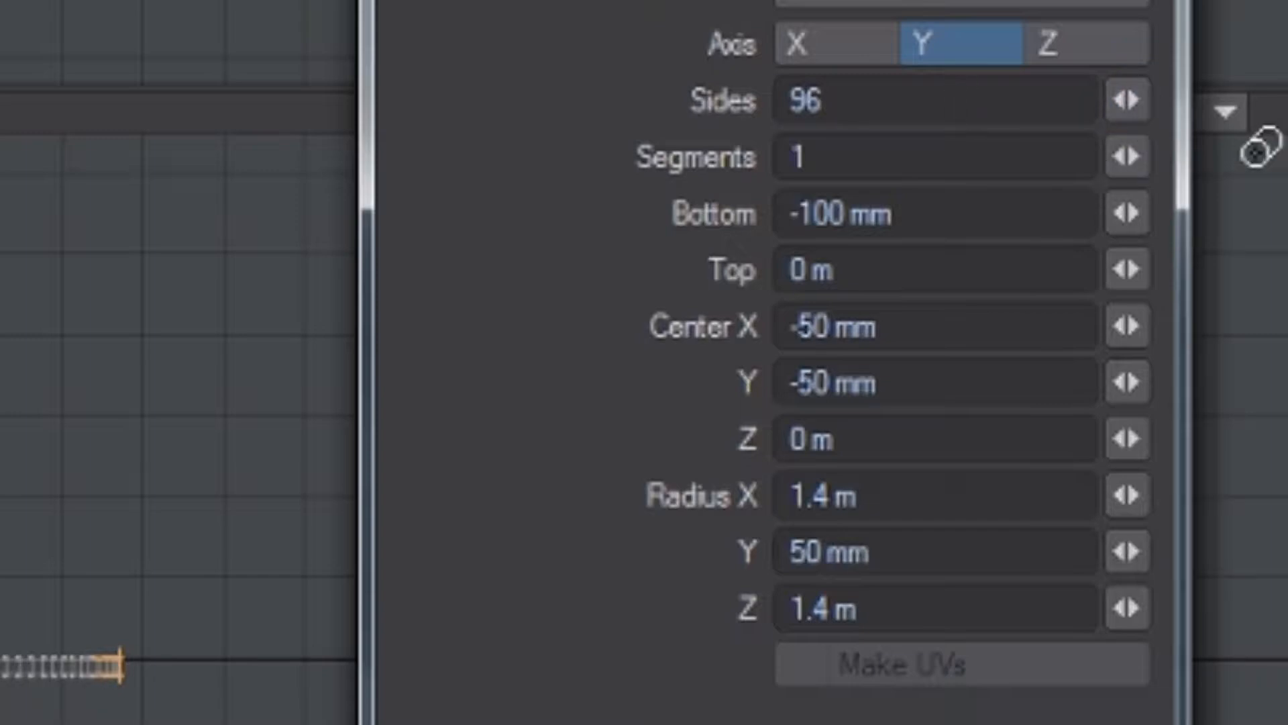
mouse_move(1143, 115)
mouse_down()
mouse_move(1157, 115)
mouse_move(1142, 115)
mouse_up()
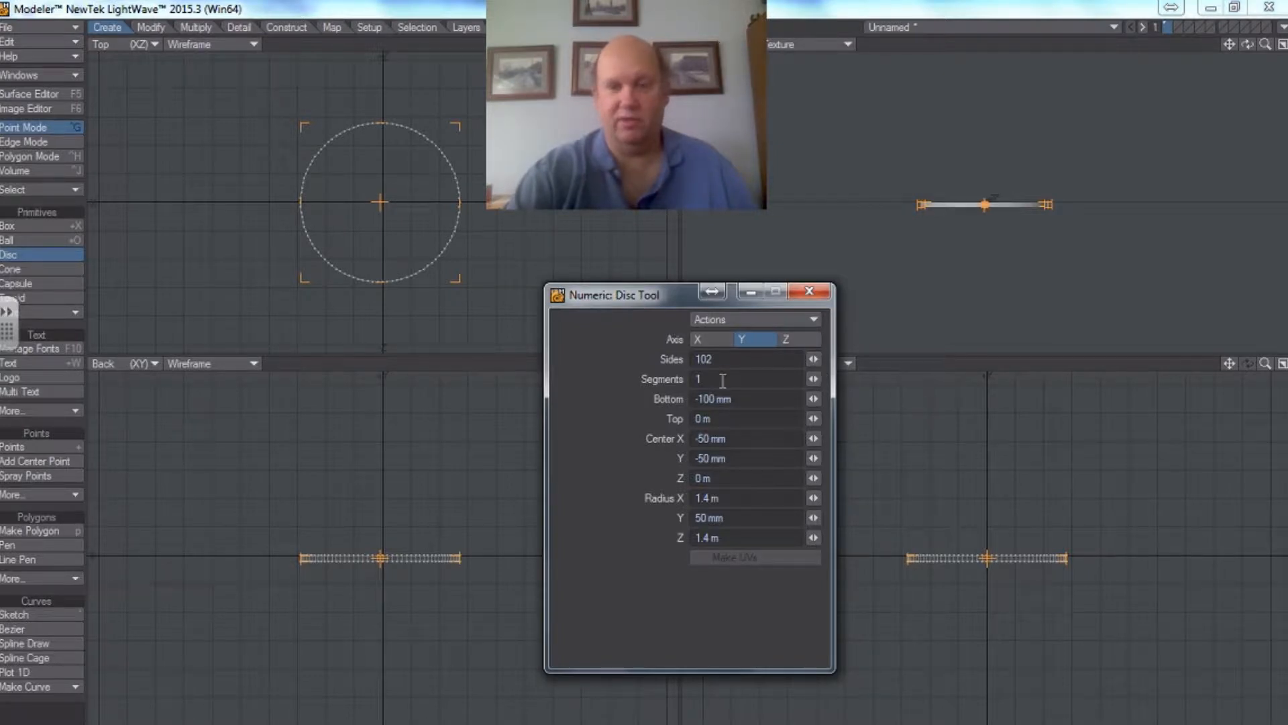
Centre the disc on the origin by setting its Center X and Y to 0, and finish creating it
click(722, 440)
text(0)
key(Return)
click(756, 458)
text(0)
key(Return)
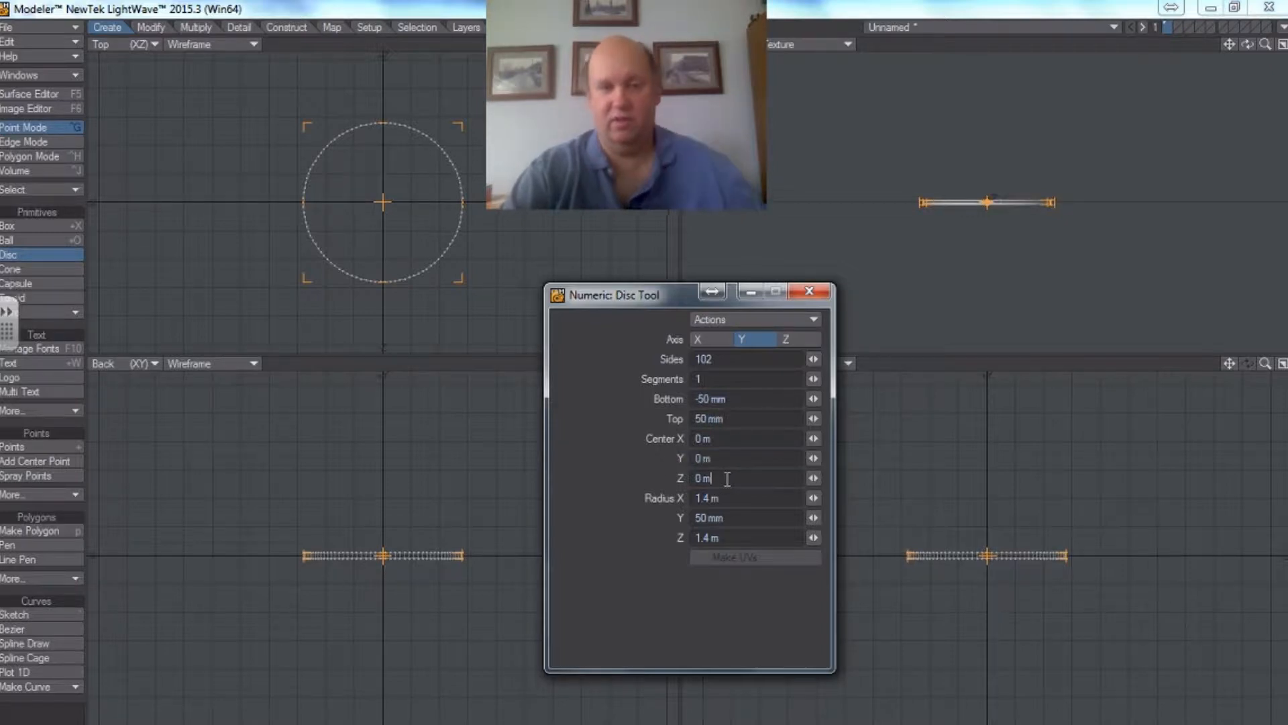
click(809, 291)
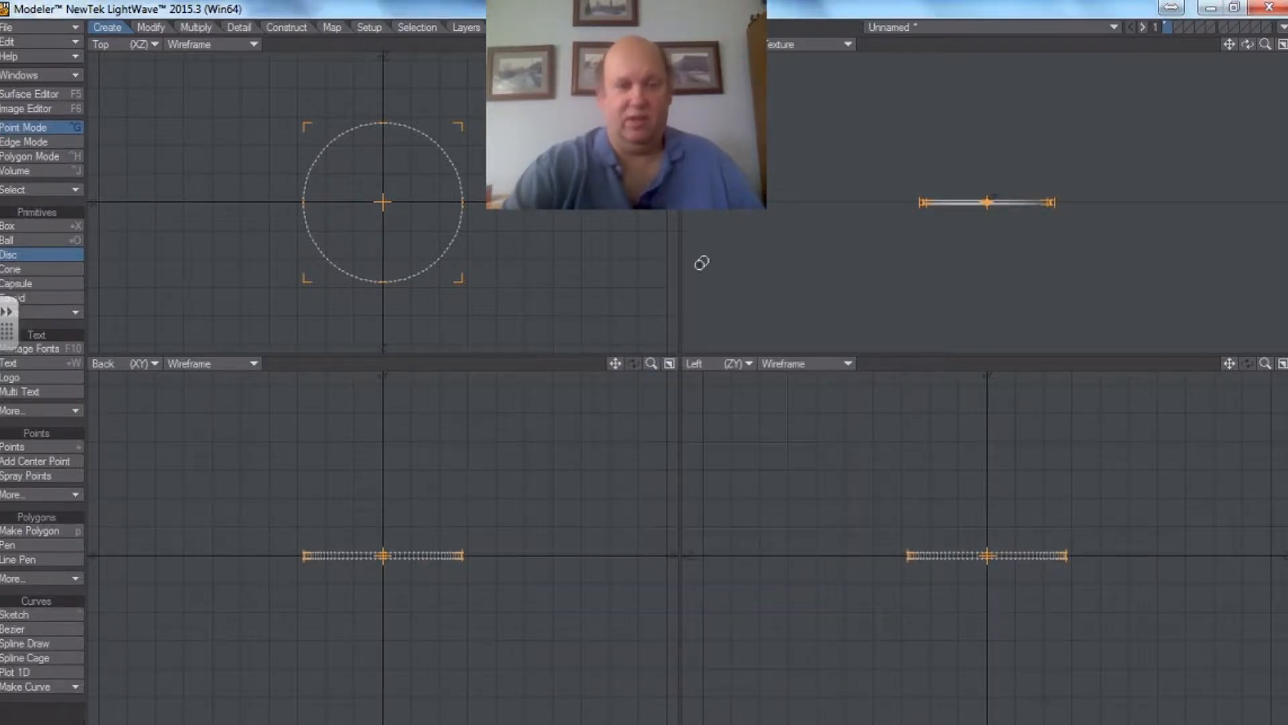
click(32, 260)
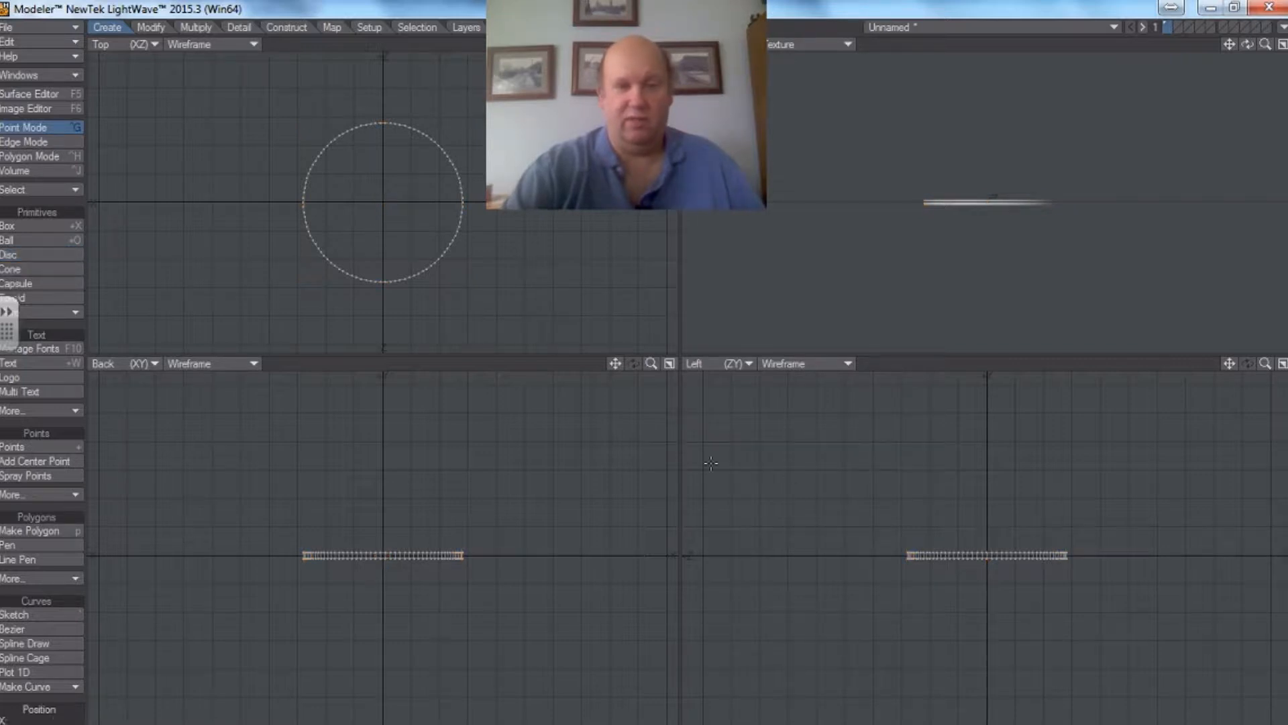
Switch to polygon selection and select only the disc's flat top polygon
drag(651, 363, 765, 364)
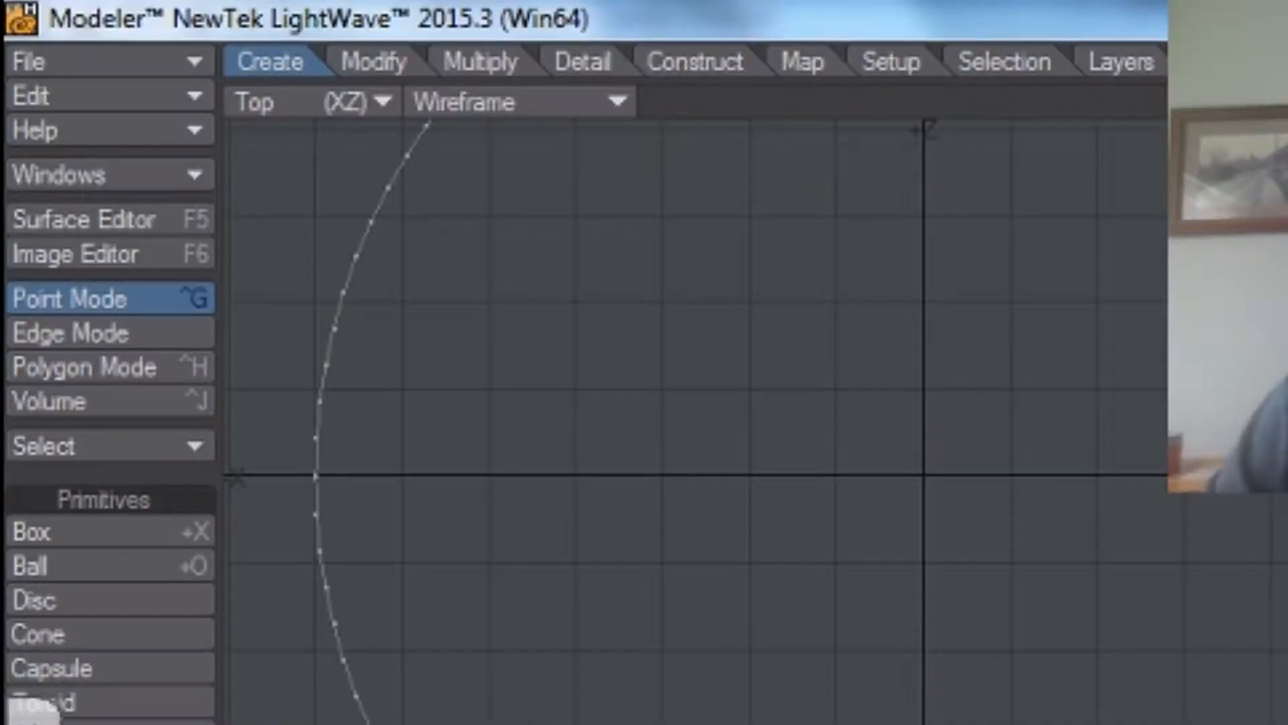
click(84, 355)
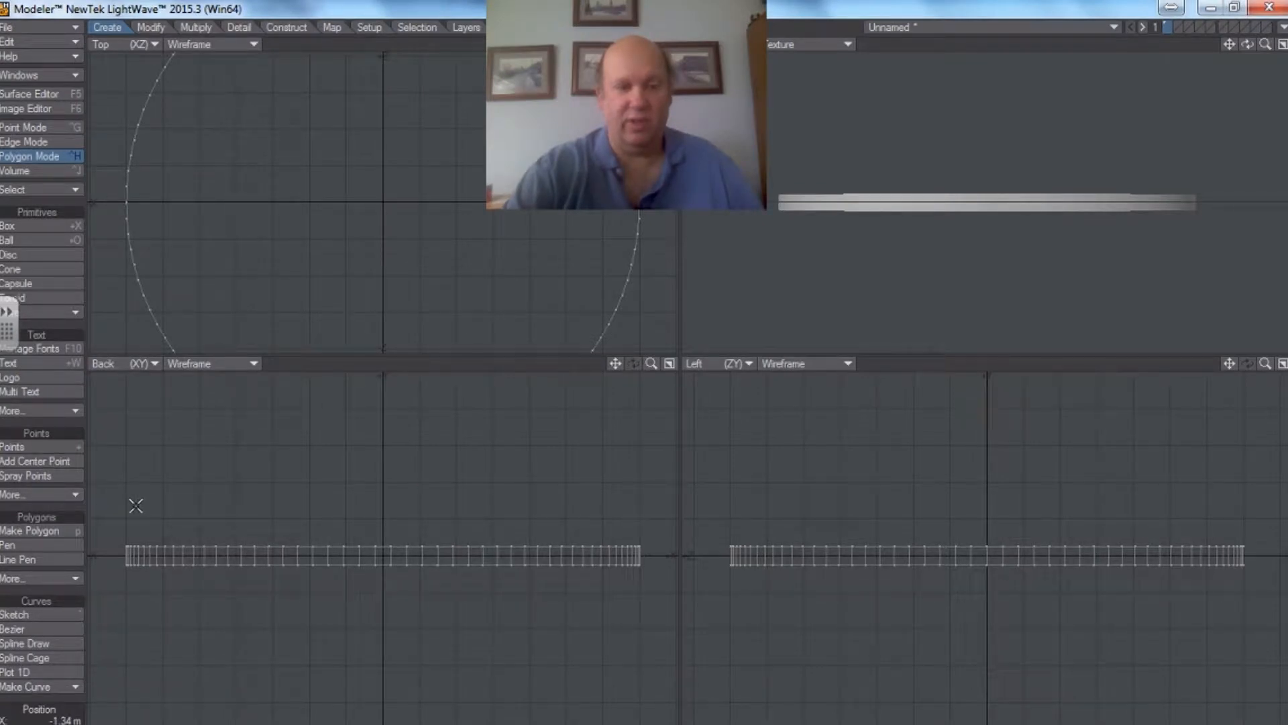
mouse_move(174, 499)
mouse_down()
mouse_move(526, 462)
mouse_move(649, 500)
mouse_up()
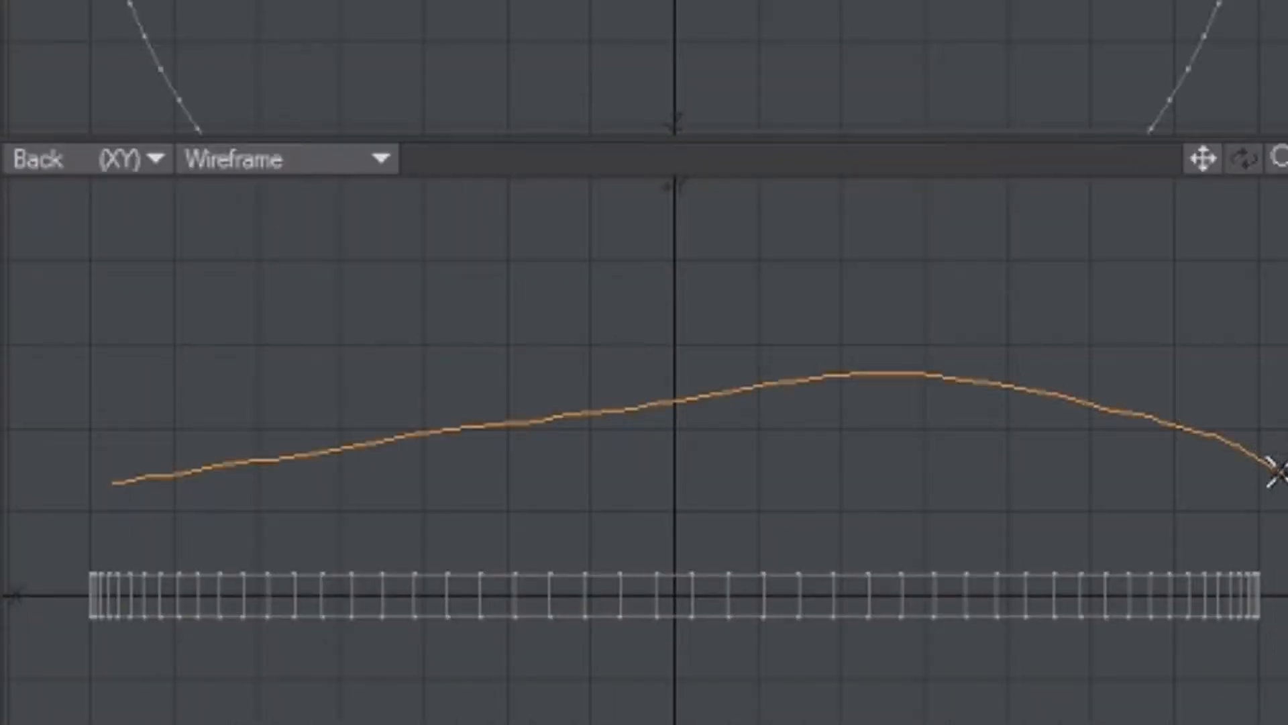
mouse_move(1282, 594)
mouse_down()
mouse_move(1021, 601)
mouse_move(40, 579)
mouse_up()
right_drag(40, 578, 190, 465)
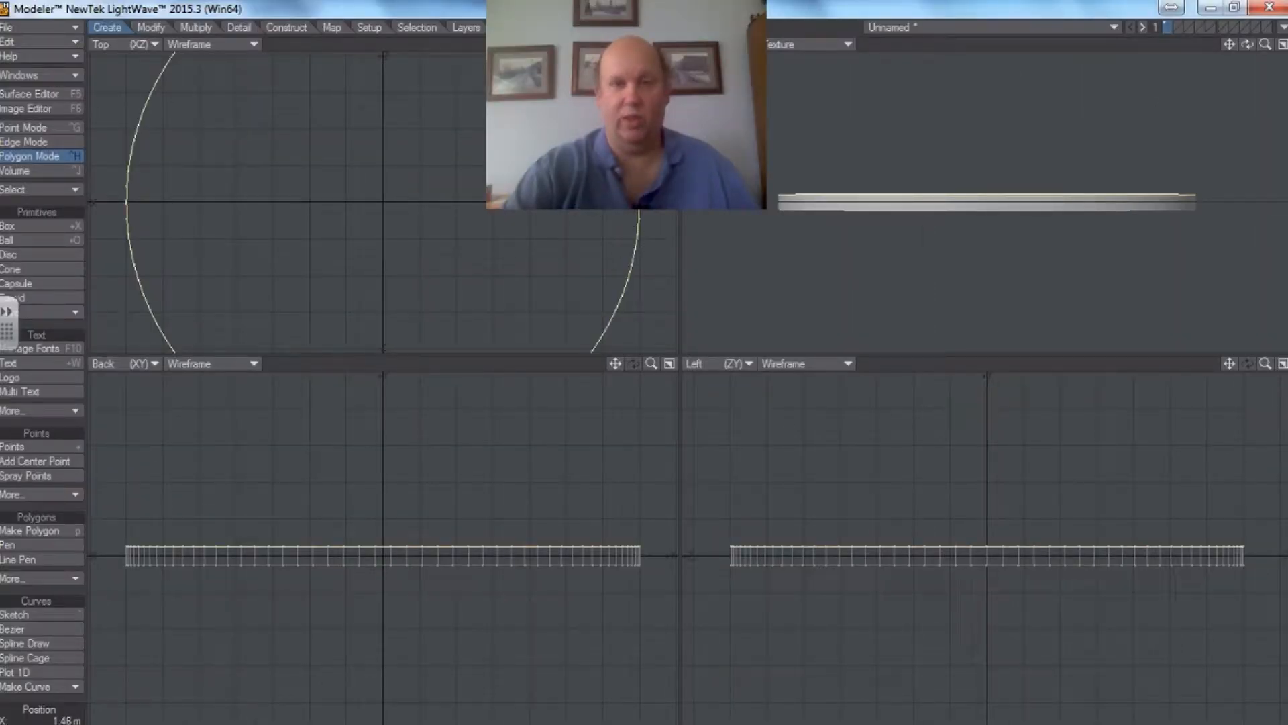
Bevel the disc's top polygon slightly upward and inward to form the first tier of the goblet's base
drag(651, 45, 592, 45)
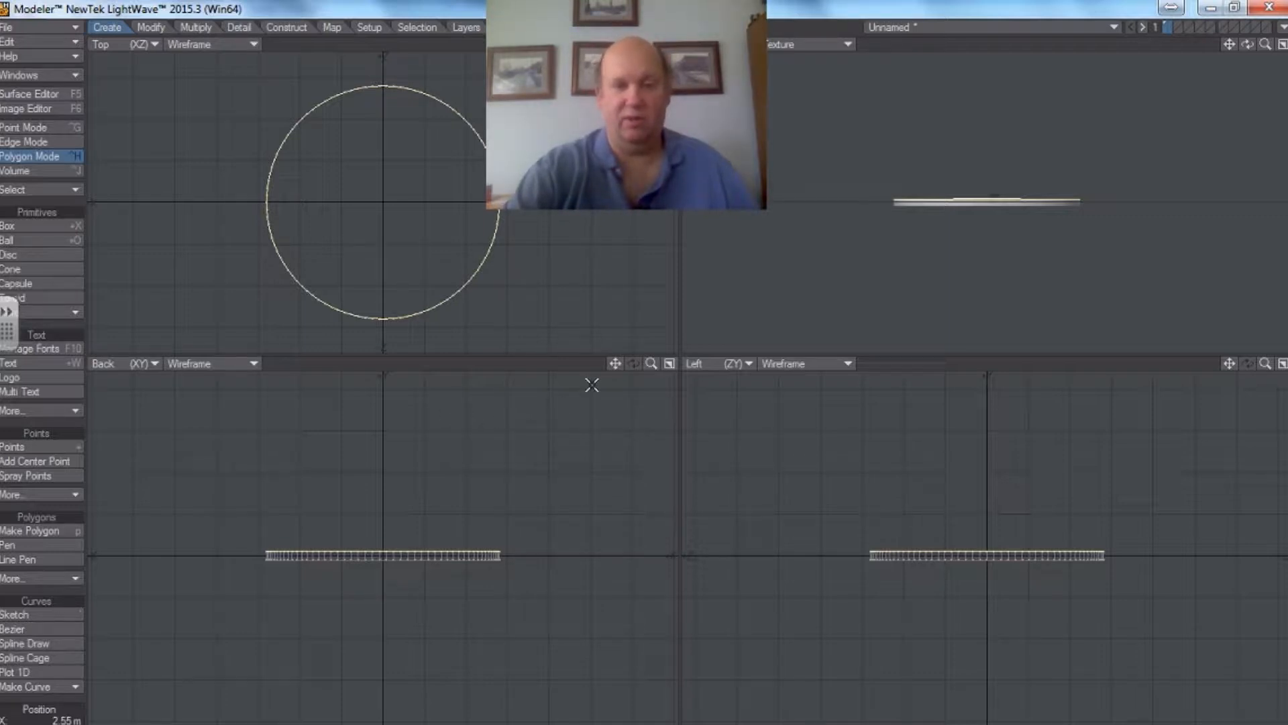
drag(616, 363, 602, 491)
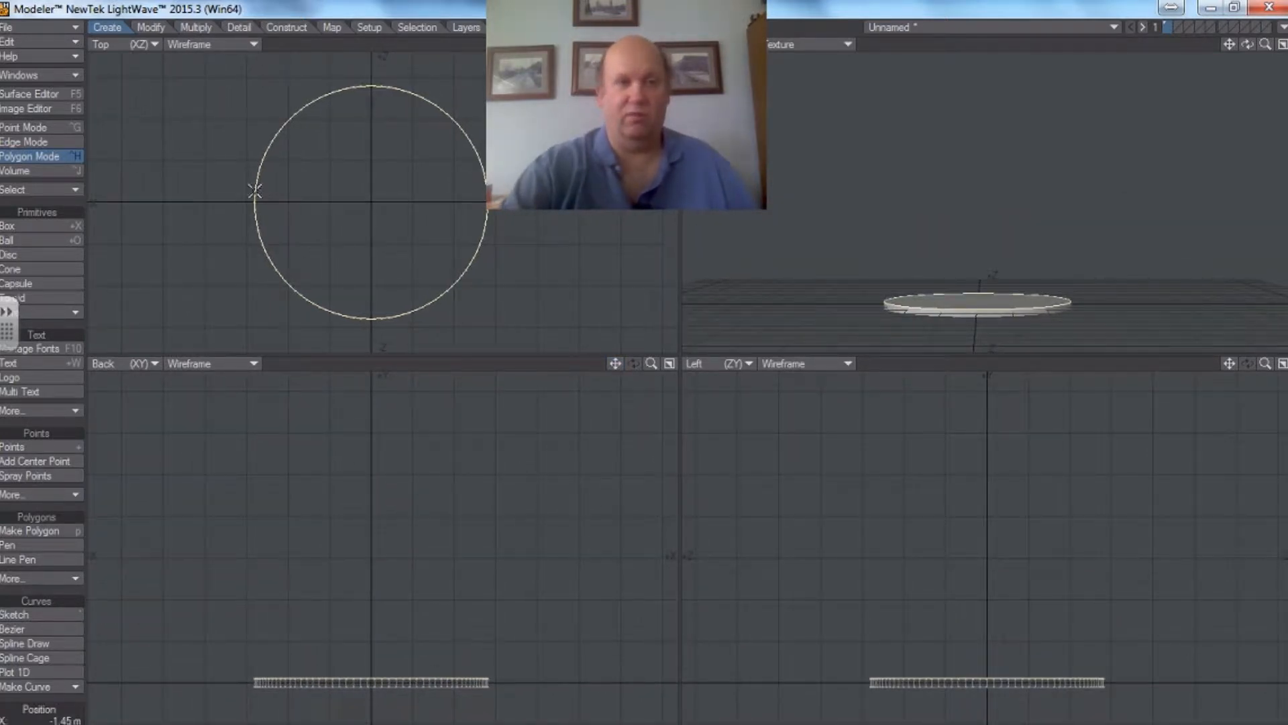
click(195, 28)
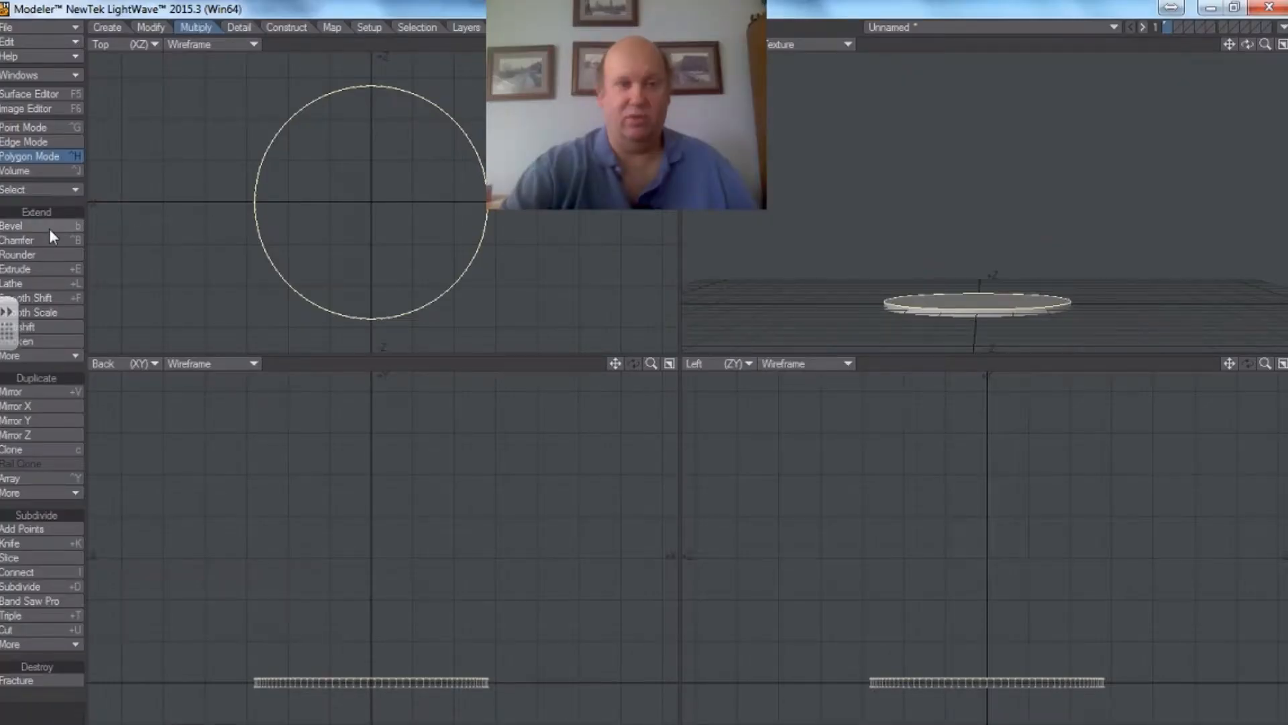
click(49, 228)
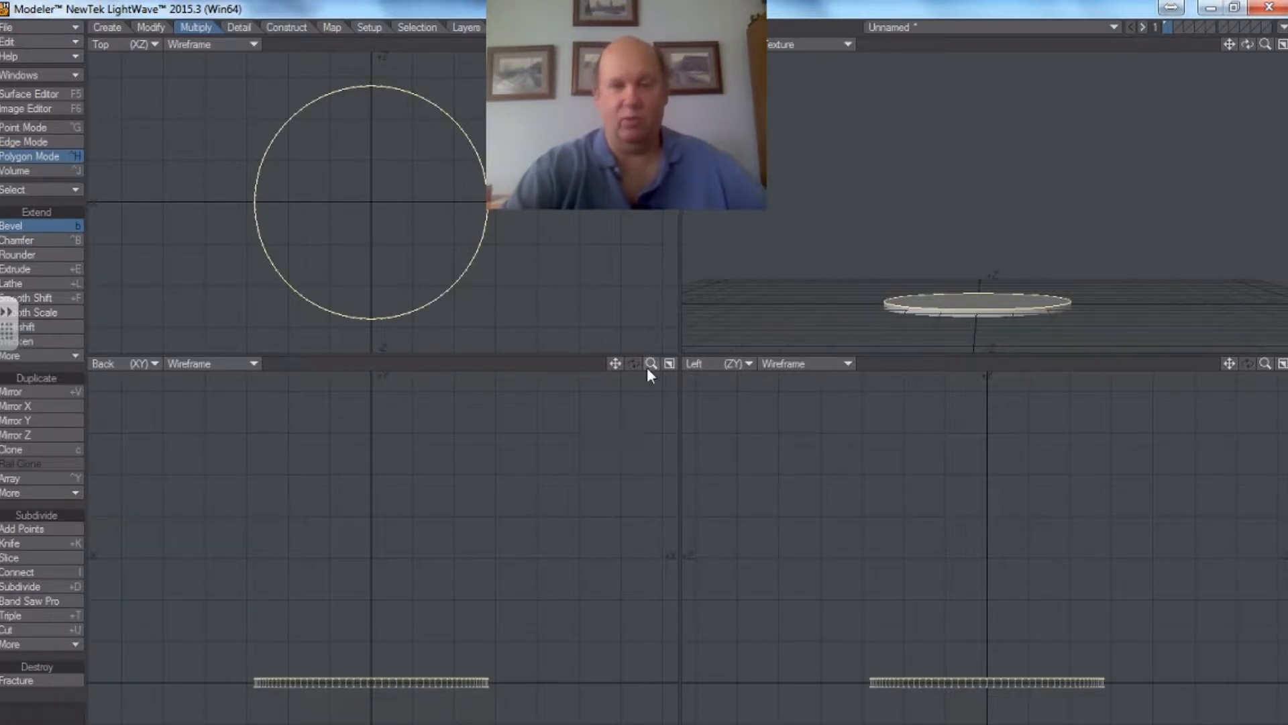
drag(648, 364, 615, 410)
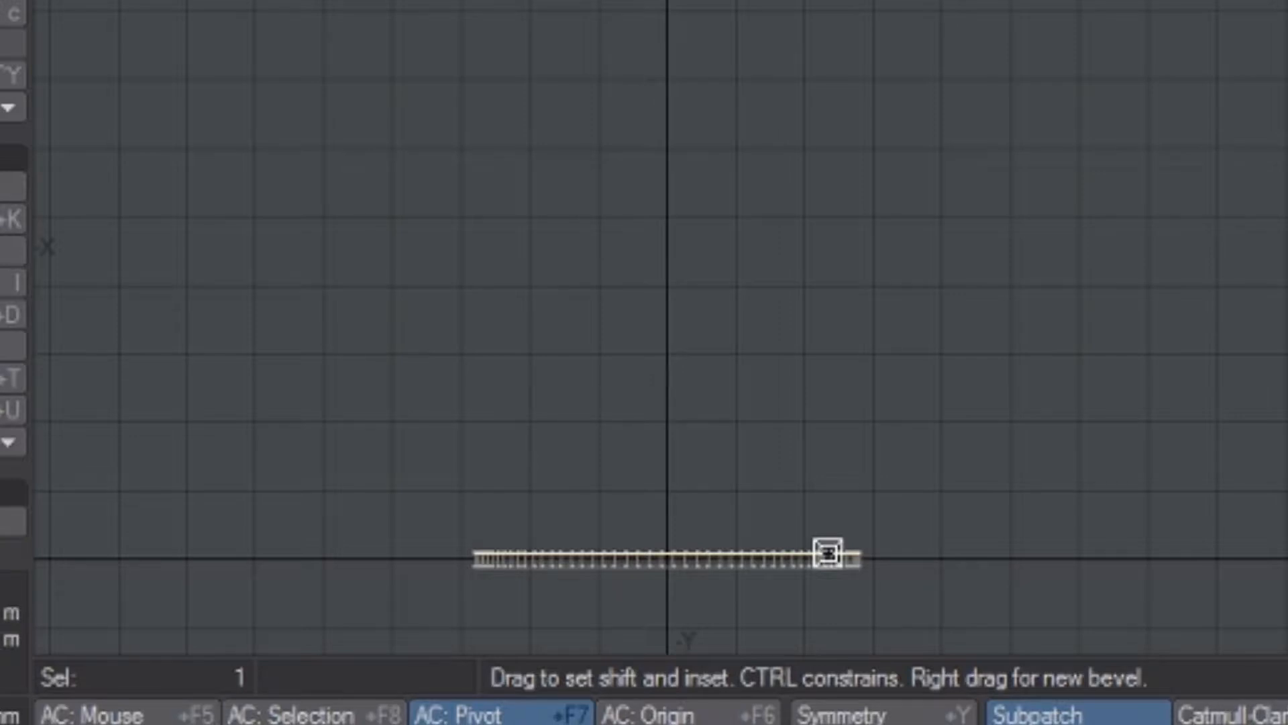
drag(834, 550, 1191, 312)
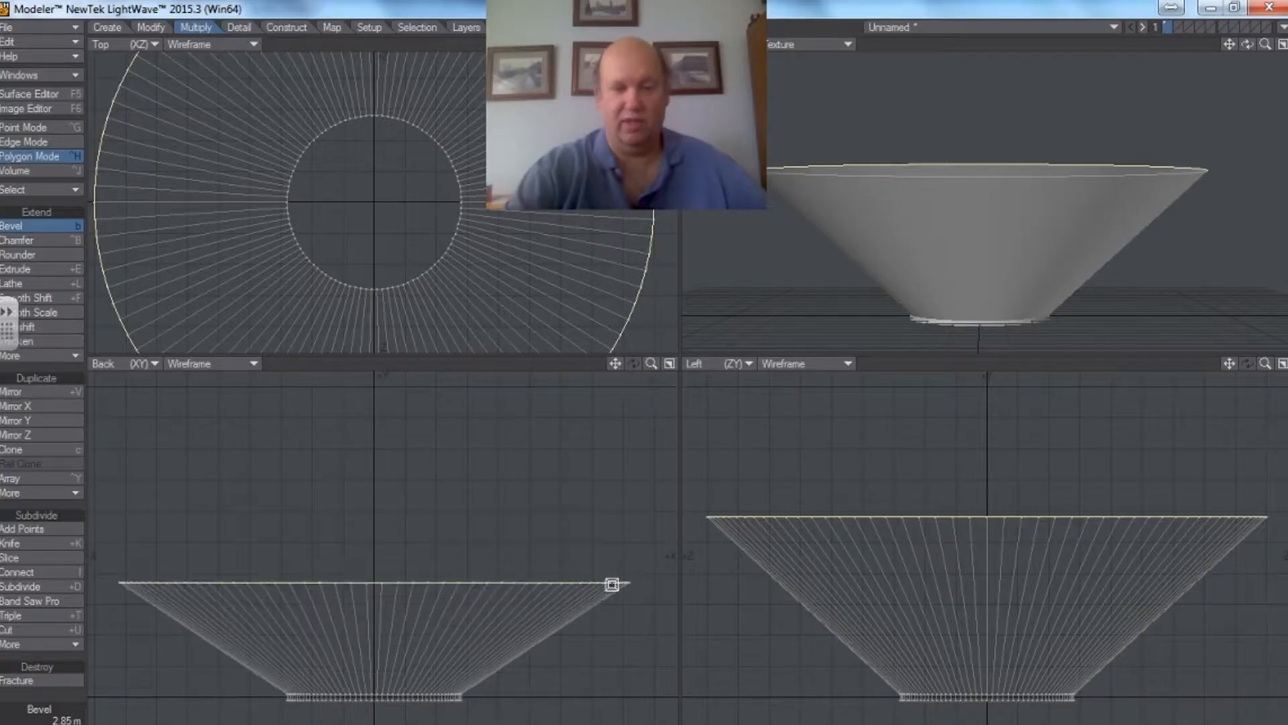
drag(612, 584, 470, 683)
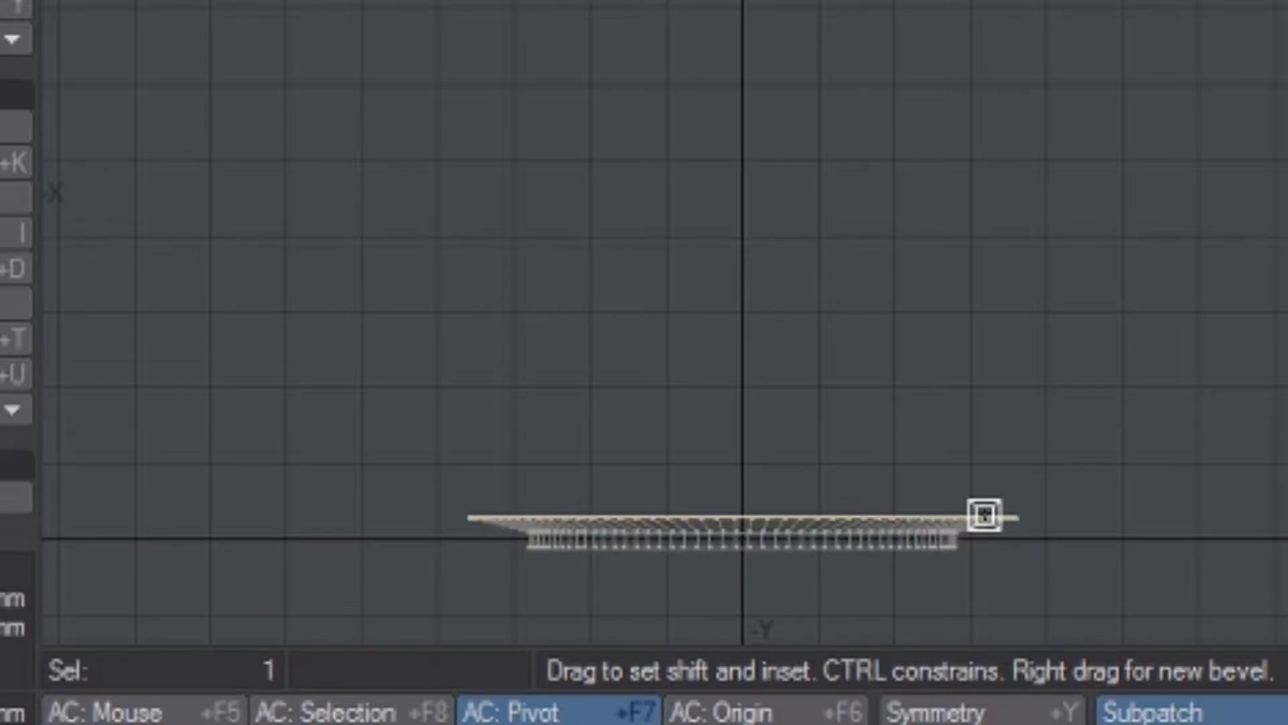
drag(984, 515, 986, 510)
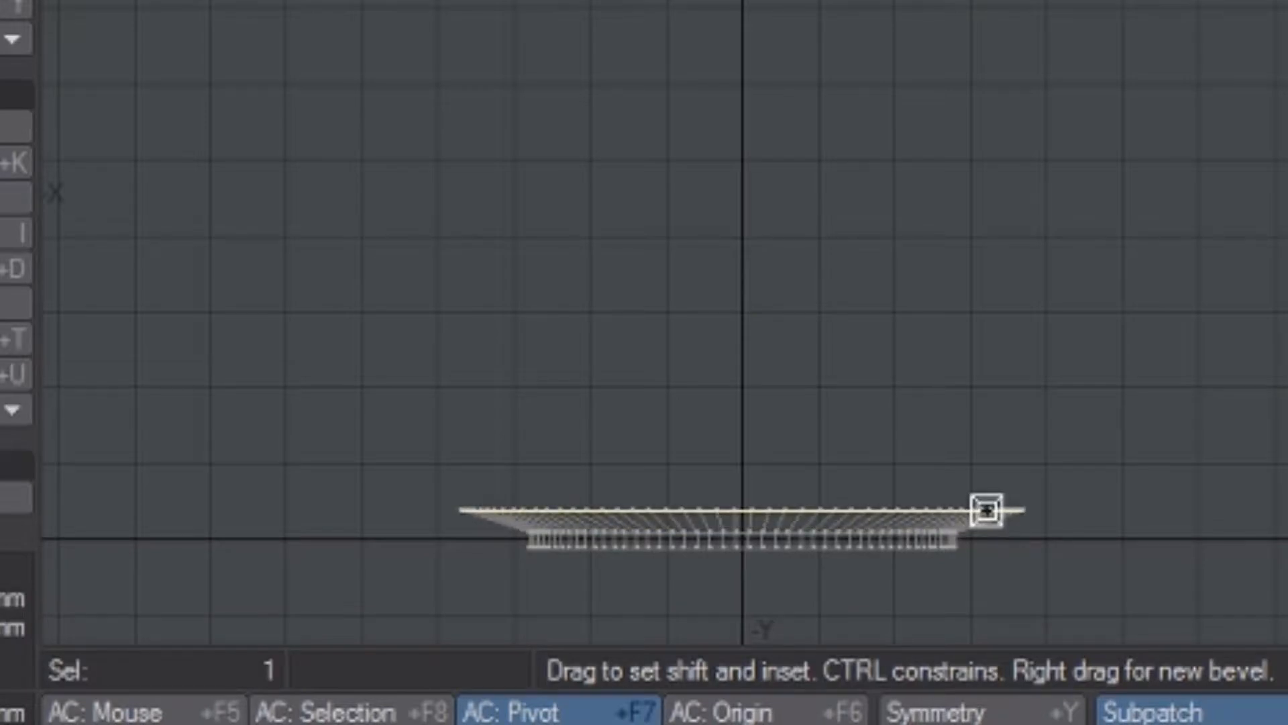
drag(987, 510, 914, 510)
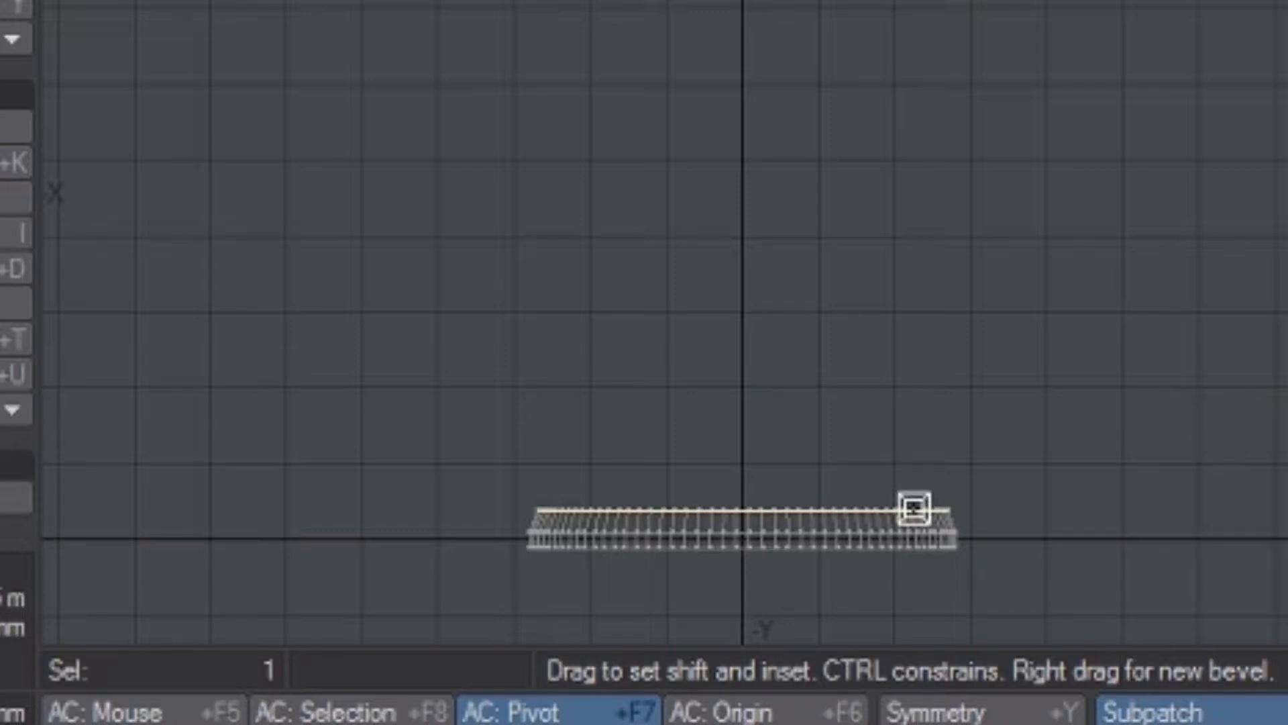
Add three more upward, inward bevels that slope the base up to a narrow neck
drag(915, 508, 881, 484)
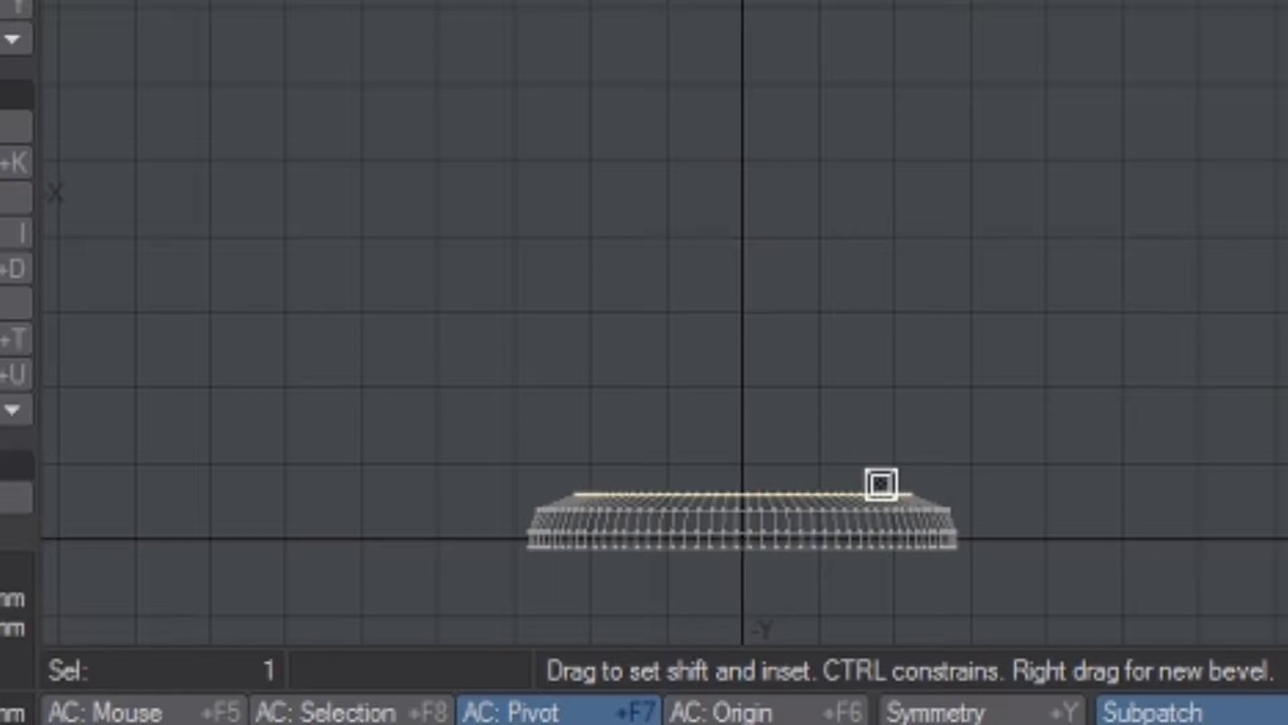
drag(881, 483, 813, 465)
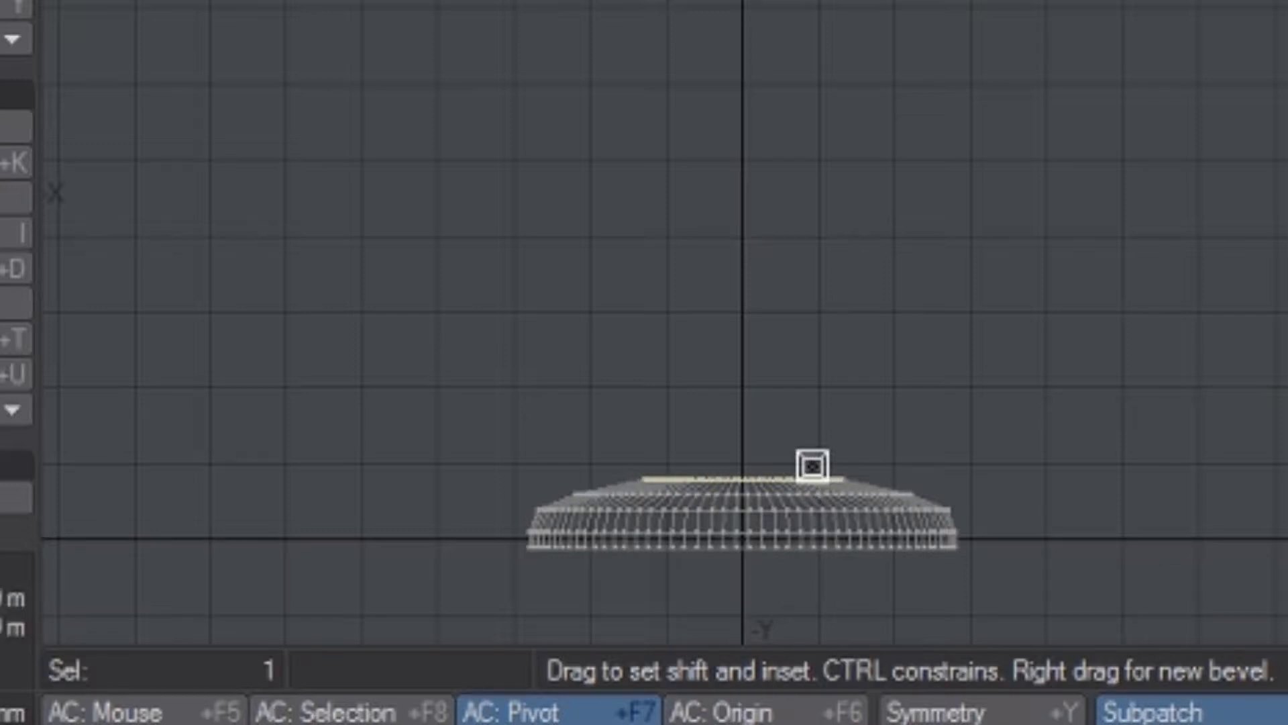
drag(813, 465, 764, 440)
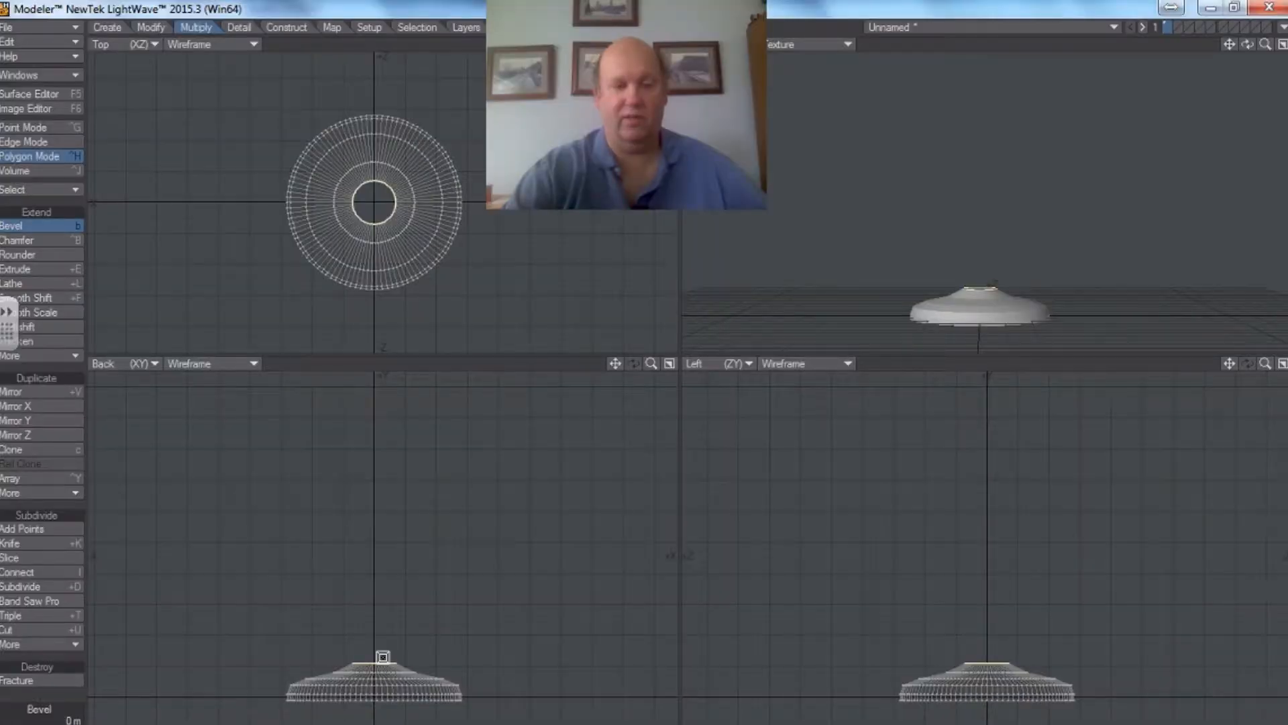
Start a new bevel on the neck and raise it into a tall, slightly tapered stem with a short straight end
right_click(383, 657)
drag(383, 652, 374, 437)
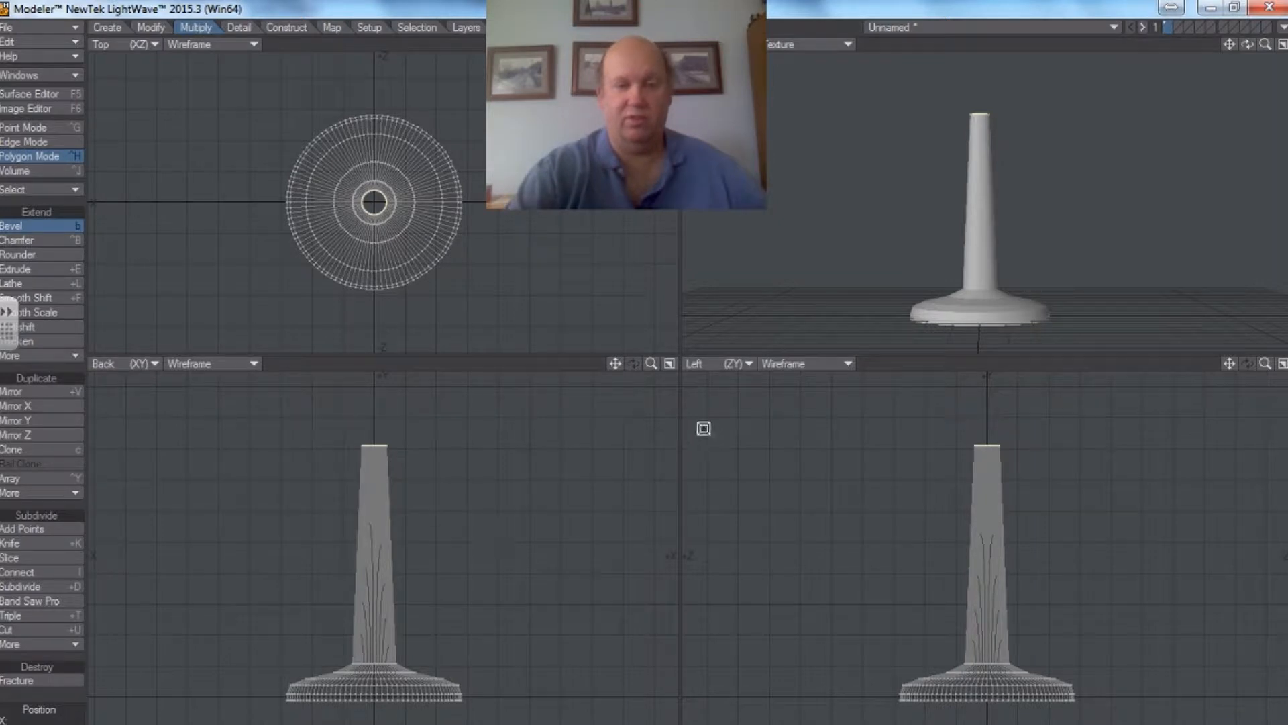
mouse_move(614, 363)
mouse_down()
mouse_move(614, 404)
mouse_move(646, 361)
mouse_move(619, 371)
mouse_move(617, 395)
mouse_move(613, 369)
mouse_up()
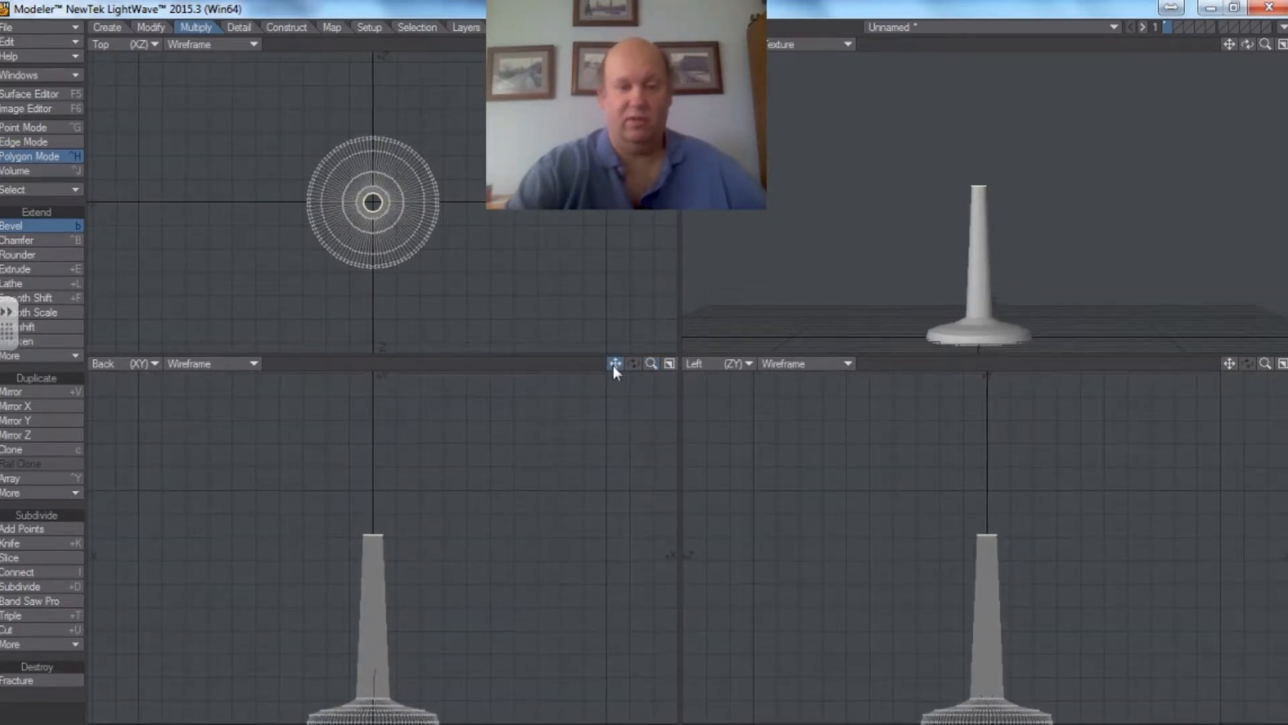
drag(386, 532, 388, 521)
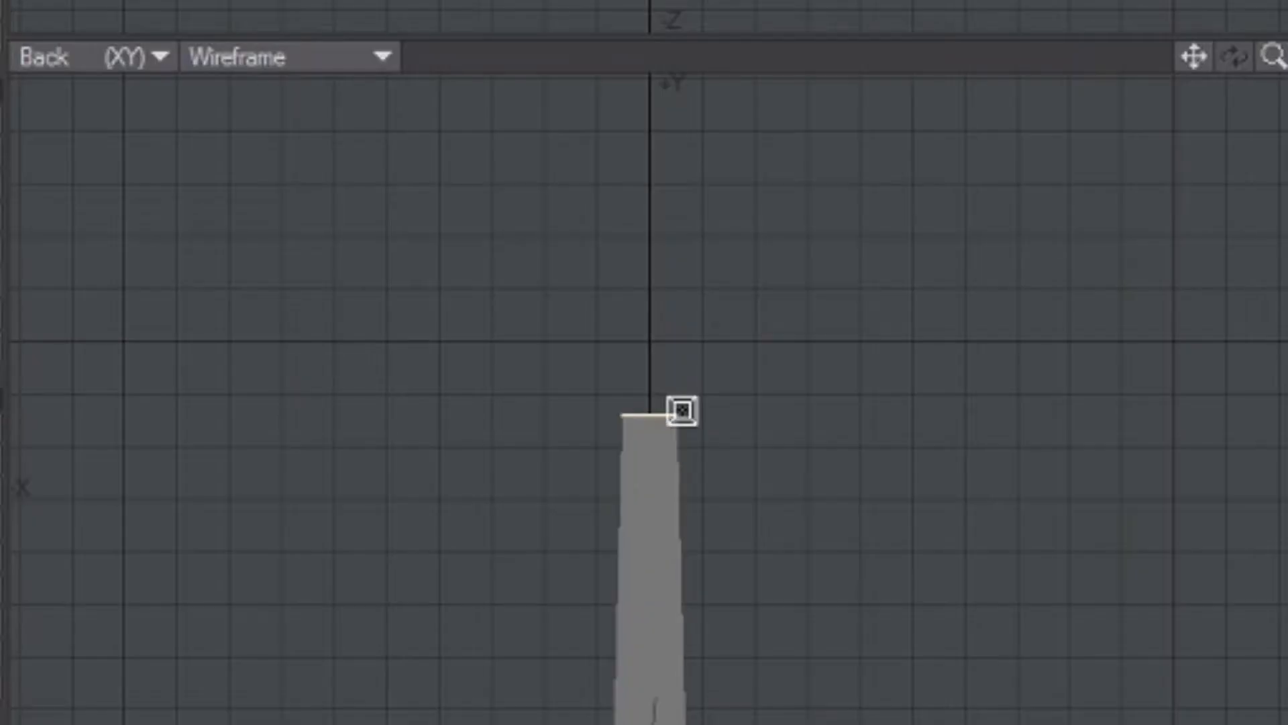
Flare the stem's top outward in successive bevels to form a small collar and the wide lower bowl
drag(681, 411, 701, 388)
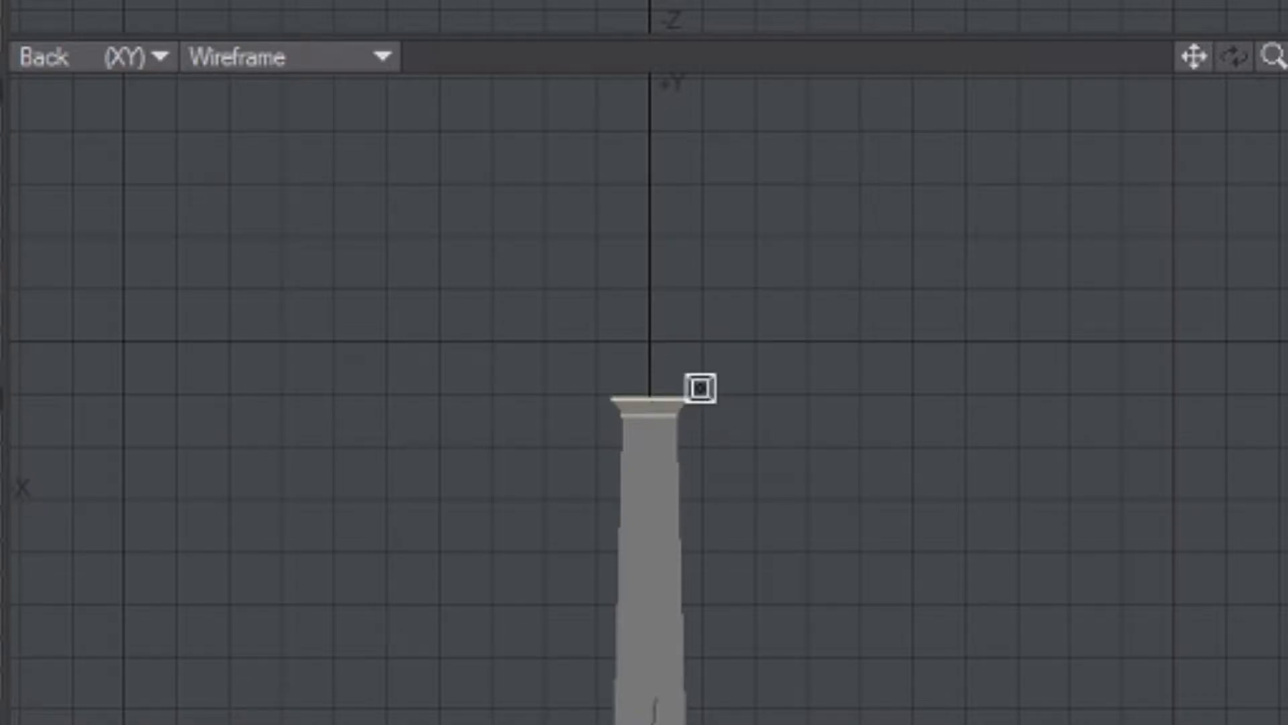
drag(700, 388, 951, 274)
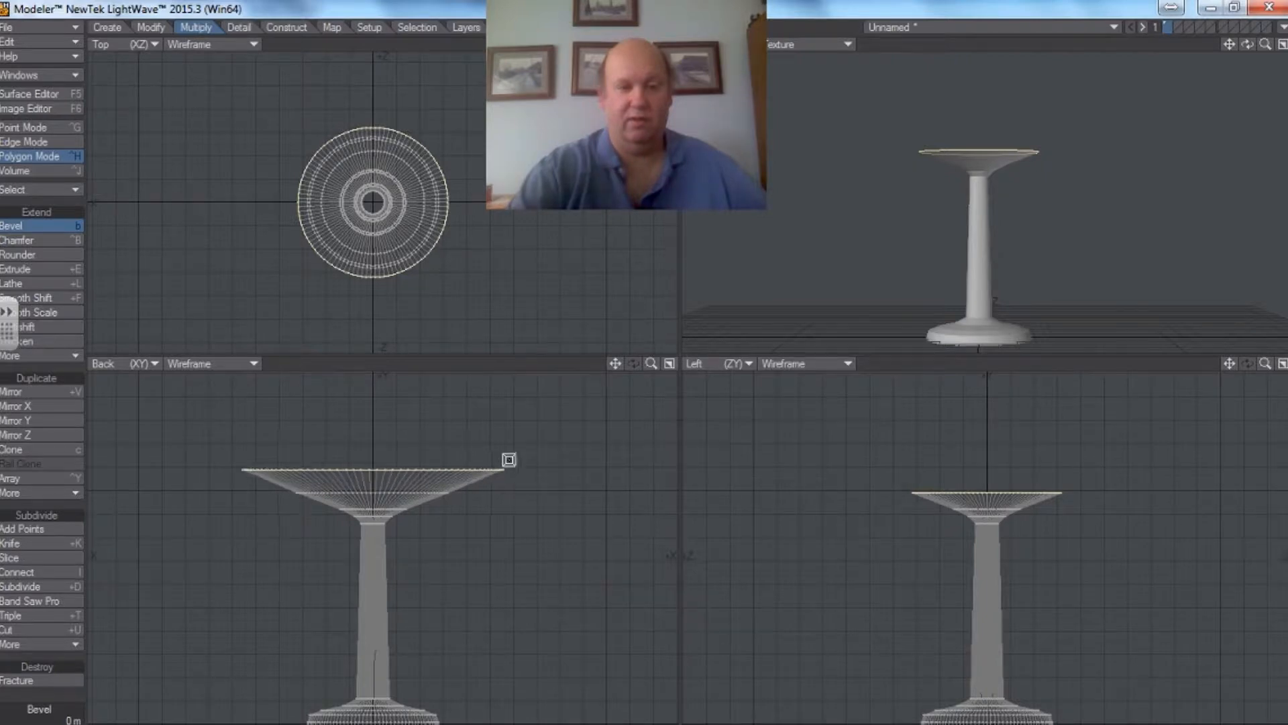
drag(508, 459, 550, 388)
Build the goblet's upper bowl with steeper bevels, ending in tall, slightly flared side walls
drag(649, 363, 644, 379)
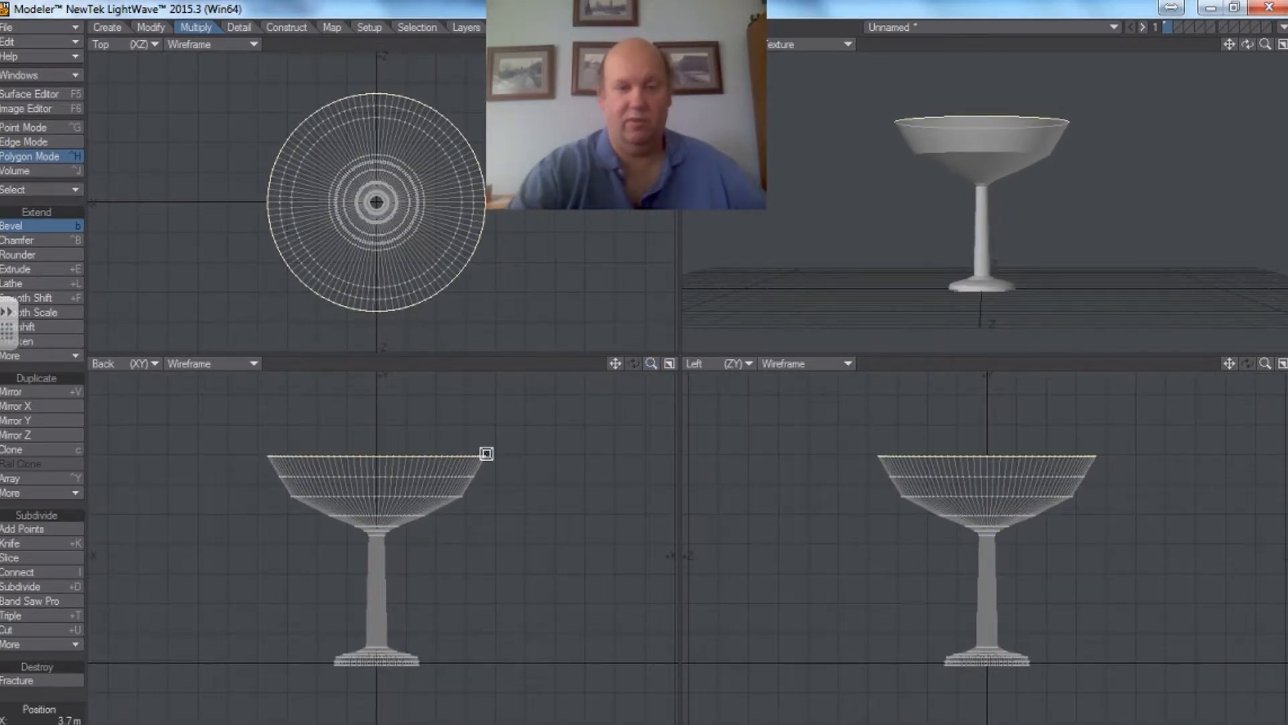
drag(486, 452, 548, 381)
drag(647, 363, 647, 380)
drag(450, 489, 452, 411)
drag(615, 363, 621, 422)
drag(465, 464, 457, 468)
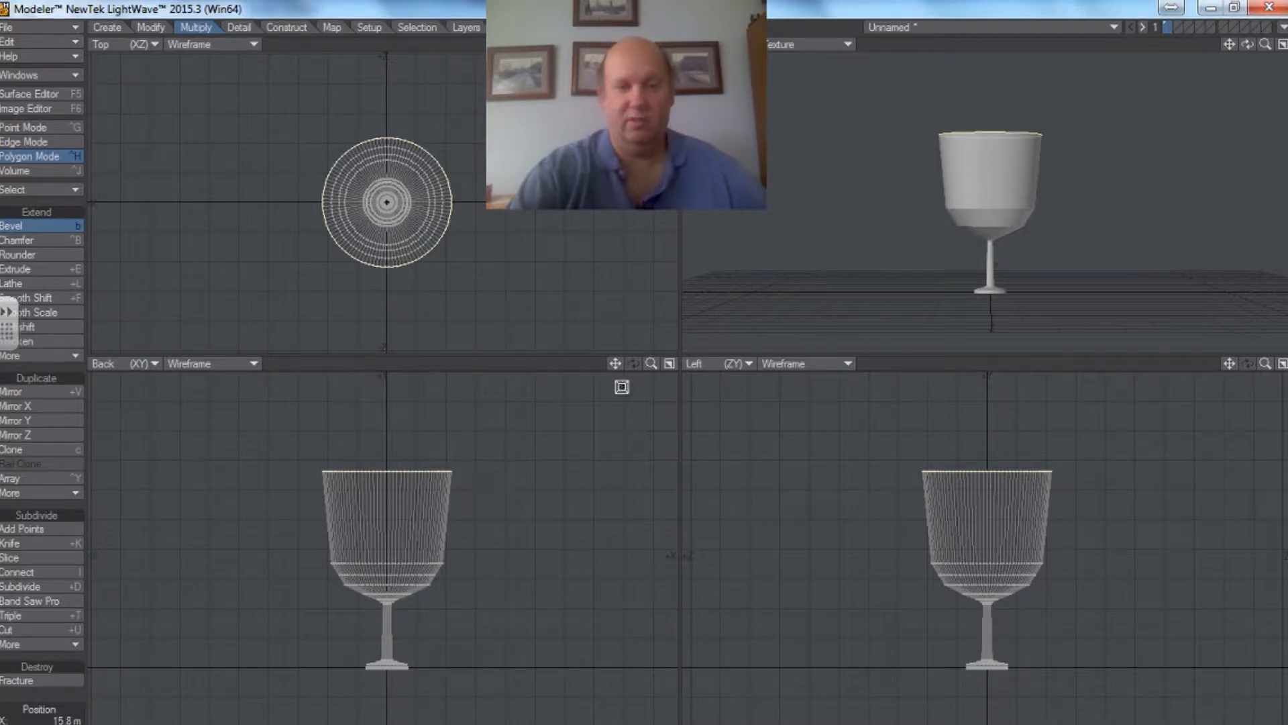
Bevel the bowl's top face slightly up and inward for a rounded rim, and sink it inward and down to start the hollow
key(space)
drag(650, 365, 620, 414)
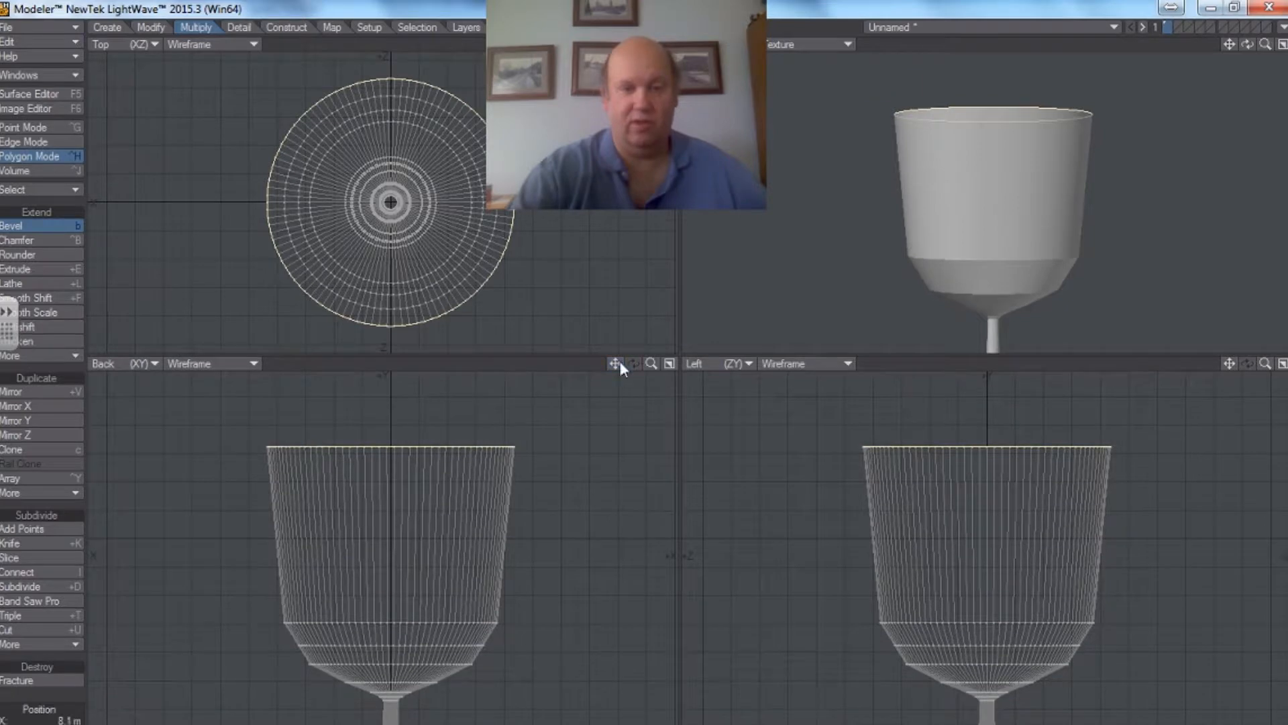
drag(653, 365, 622, 400)
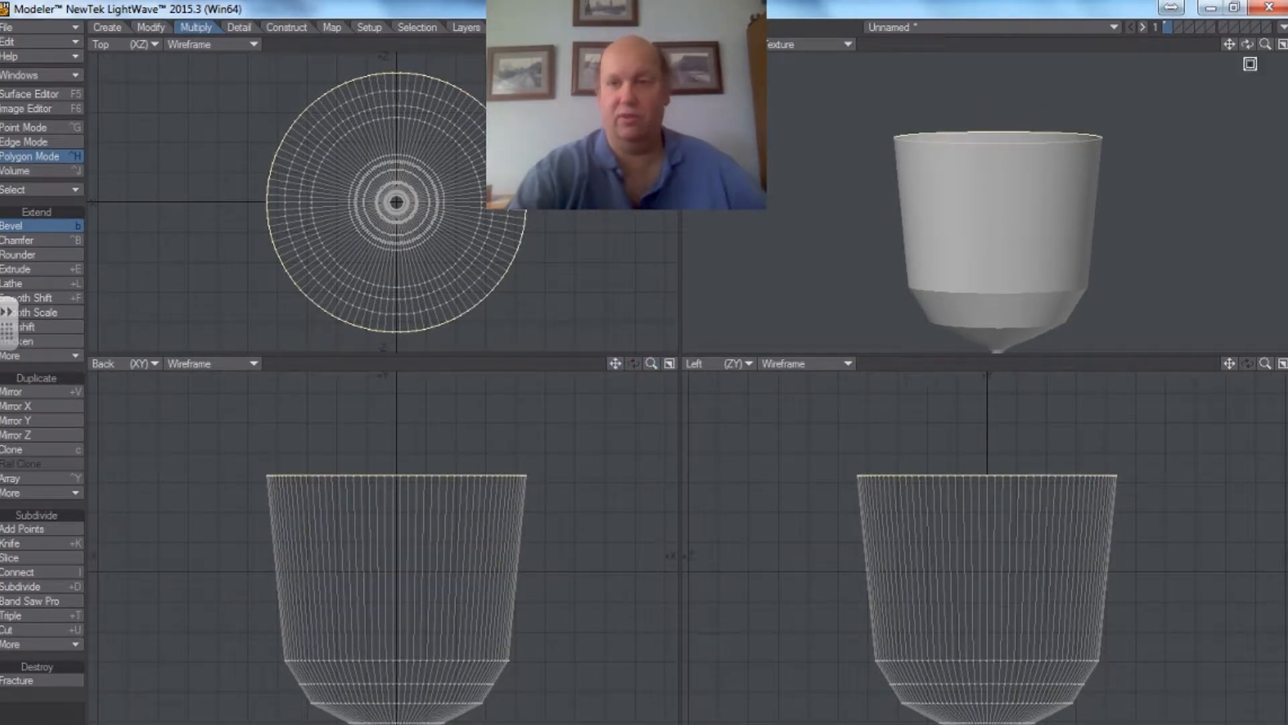
drag(1248, 45, 1208, 87)
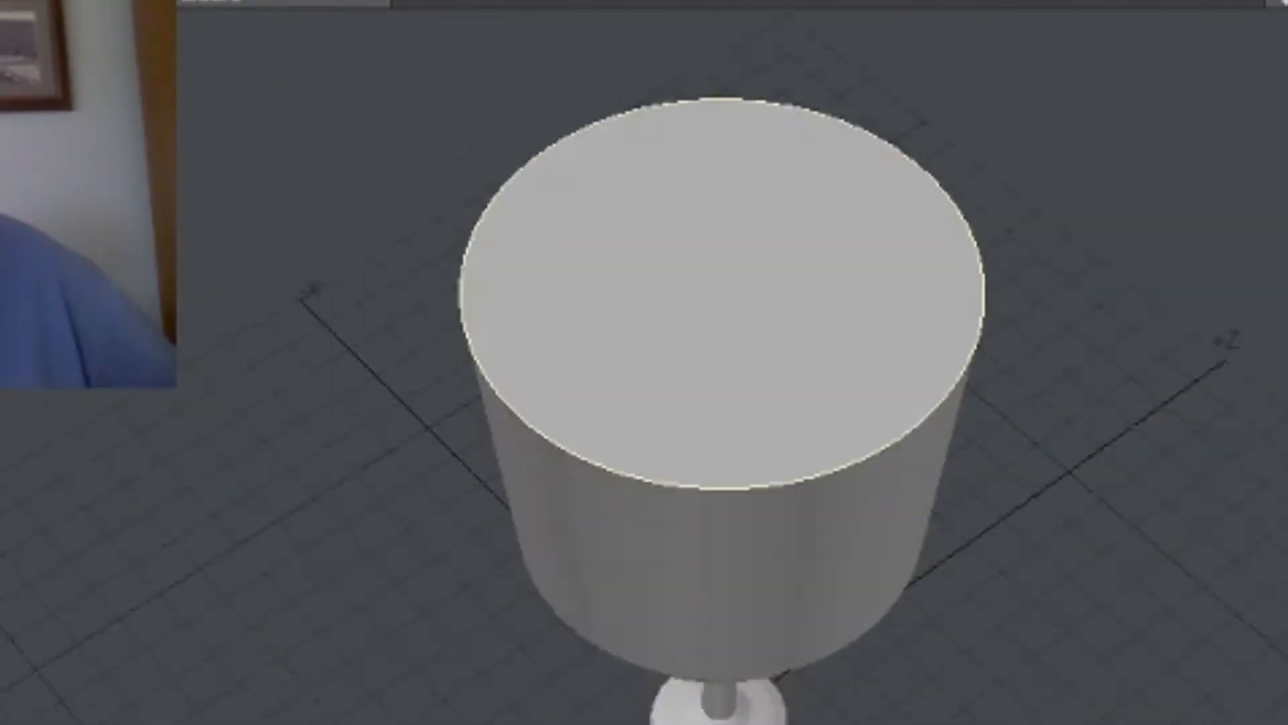
mouse_move(1248, 13)
mouse_down()
mouse_move(1278, 61)
mouse_move(1273, 7)
mouse_up()
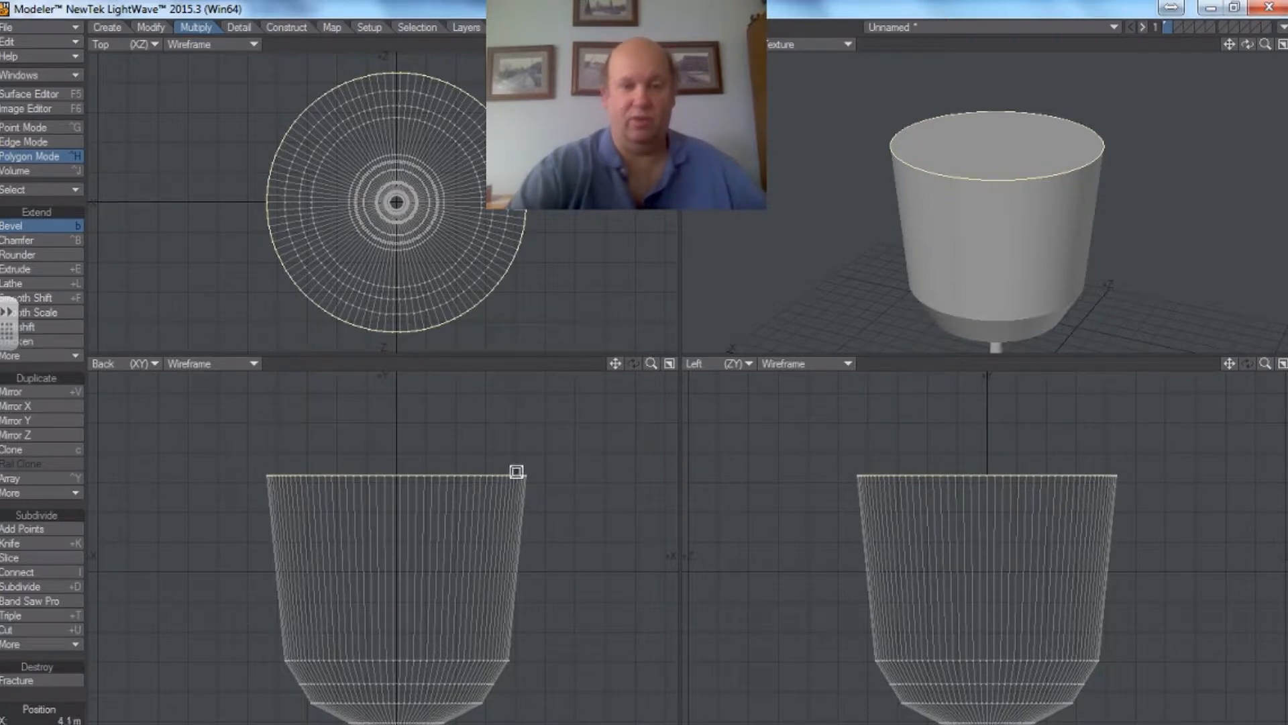
drag(522, 476, 516, 471)
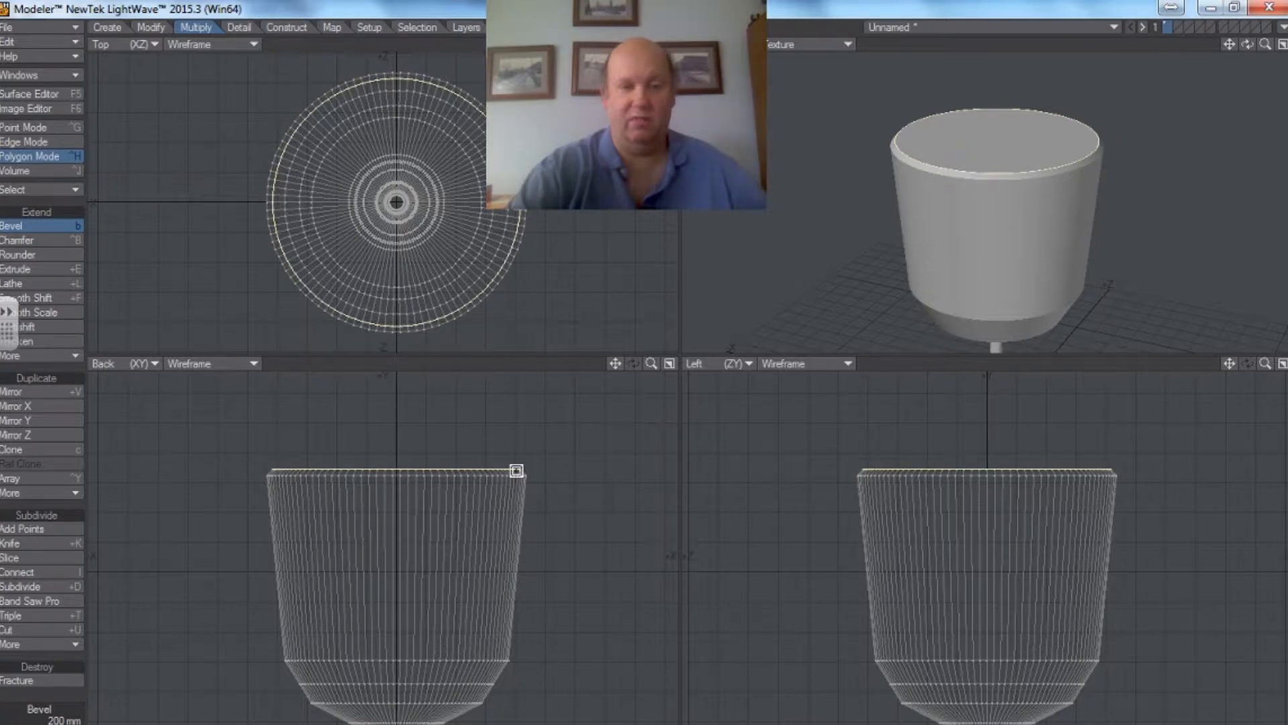
drag(513, 469, 487, 478)
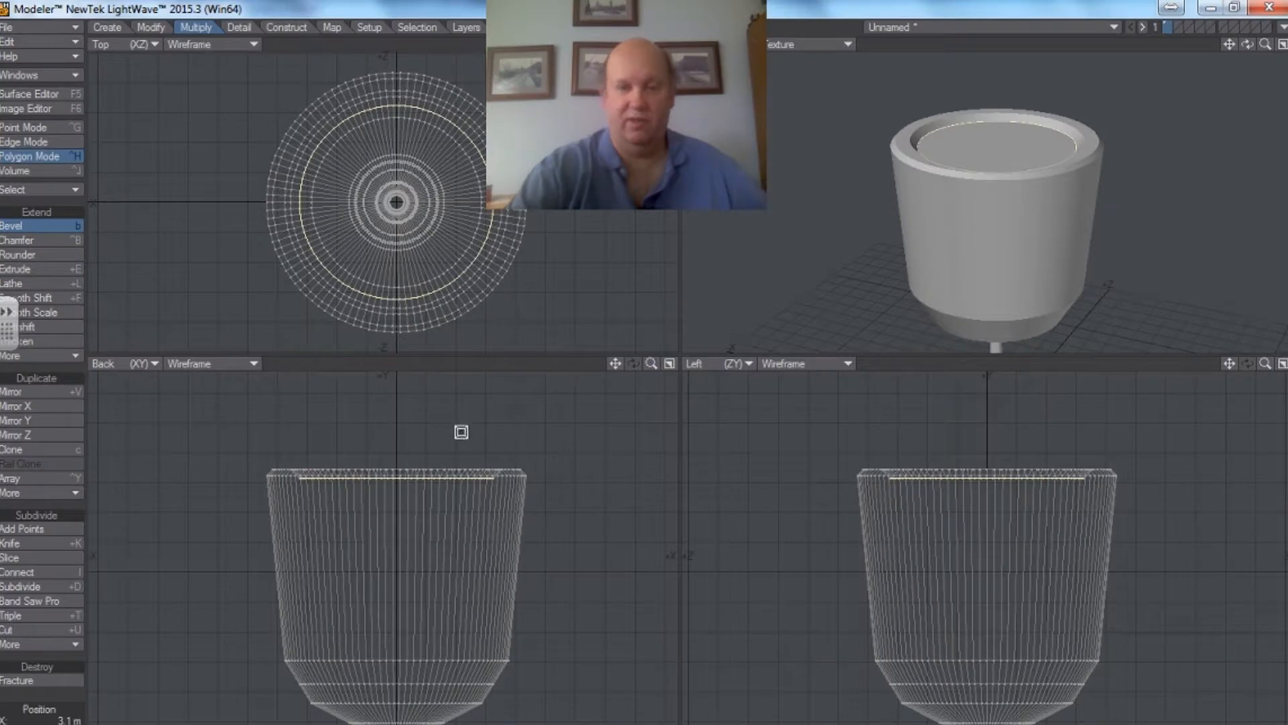
Bevel the hollow down to the base of the bowl's side walls, taper it inward to the bowl's bottom, and end the bevel
drag(492, 479, 483, 658)
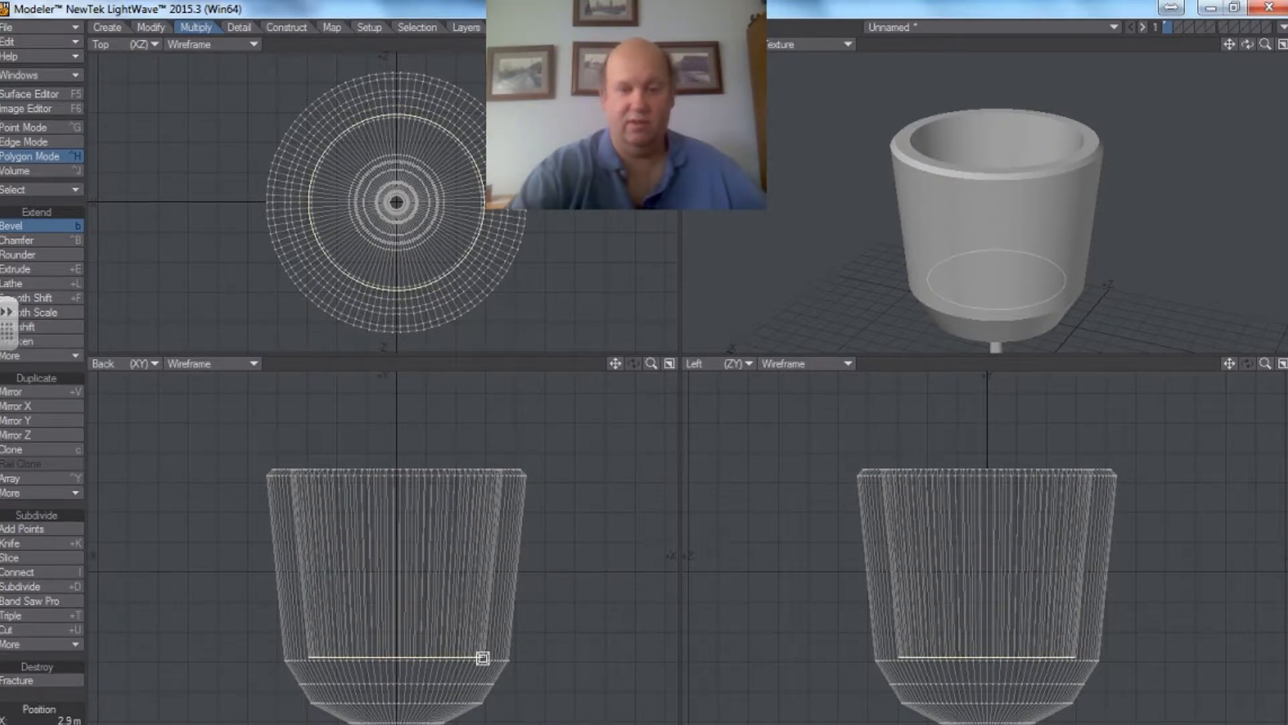
mouse_move(483, 659)
mouse_down()
mouse_move(458, 702)
mouse_move(407, 721)
mouse_move(484, 646)
mouse_up()
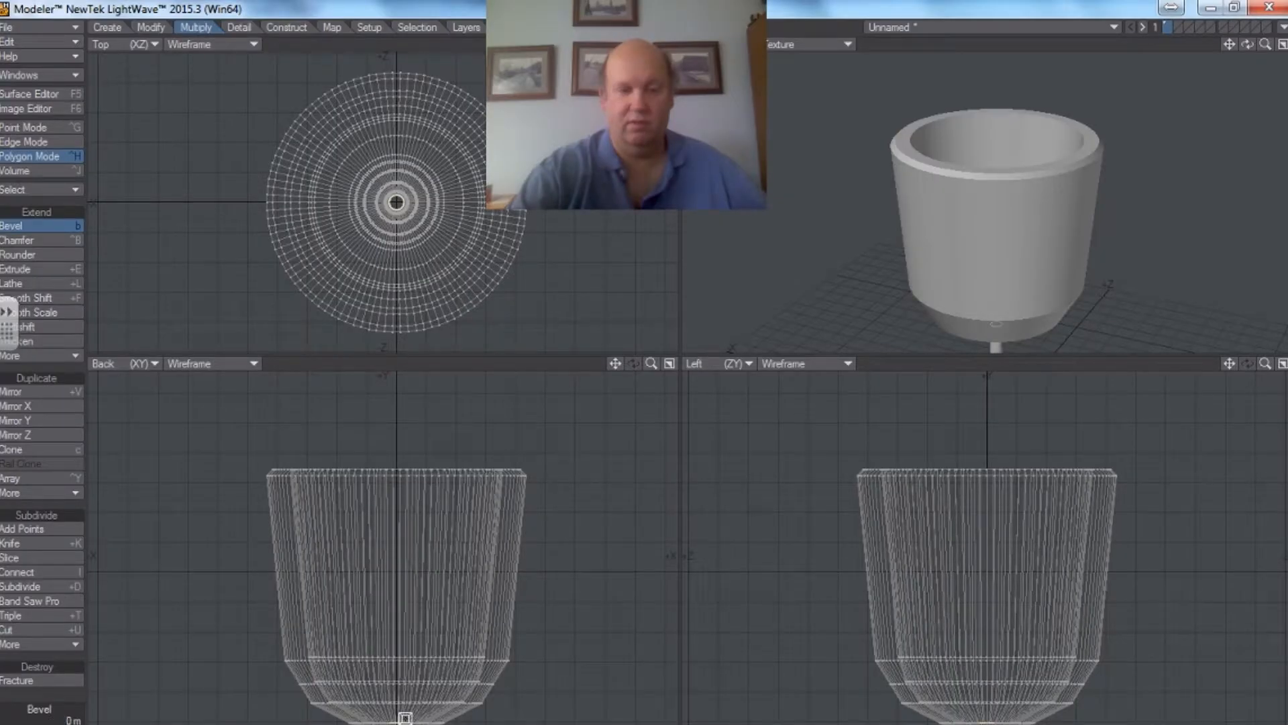
drag(405, 718, 403, 718)
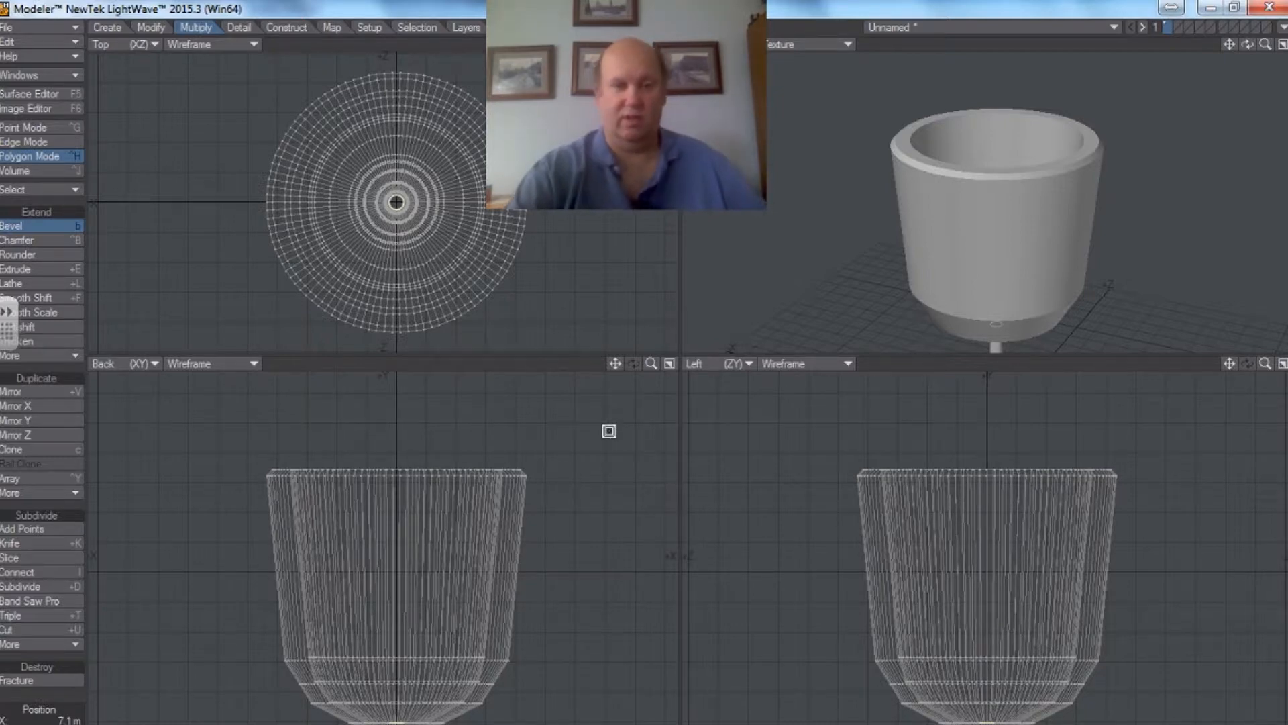
drag(652, 365, 610, 318)
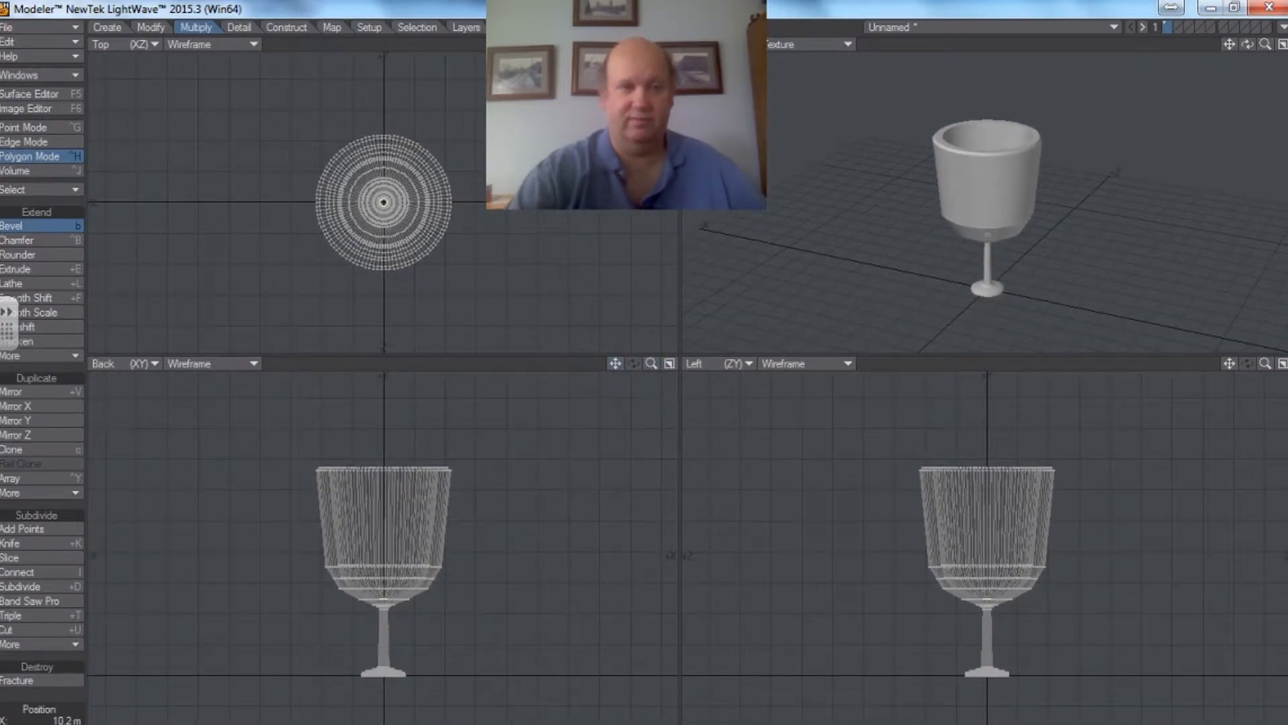
click(59, 228)
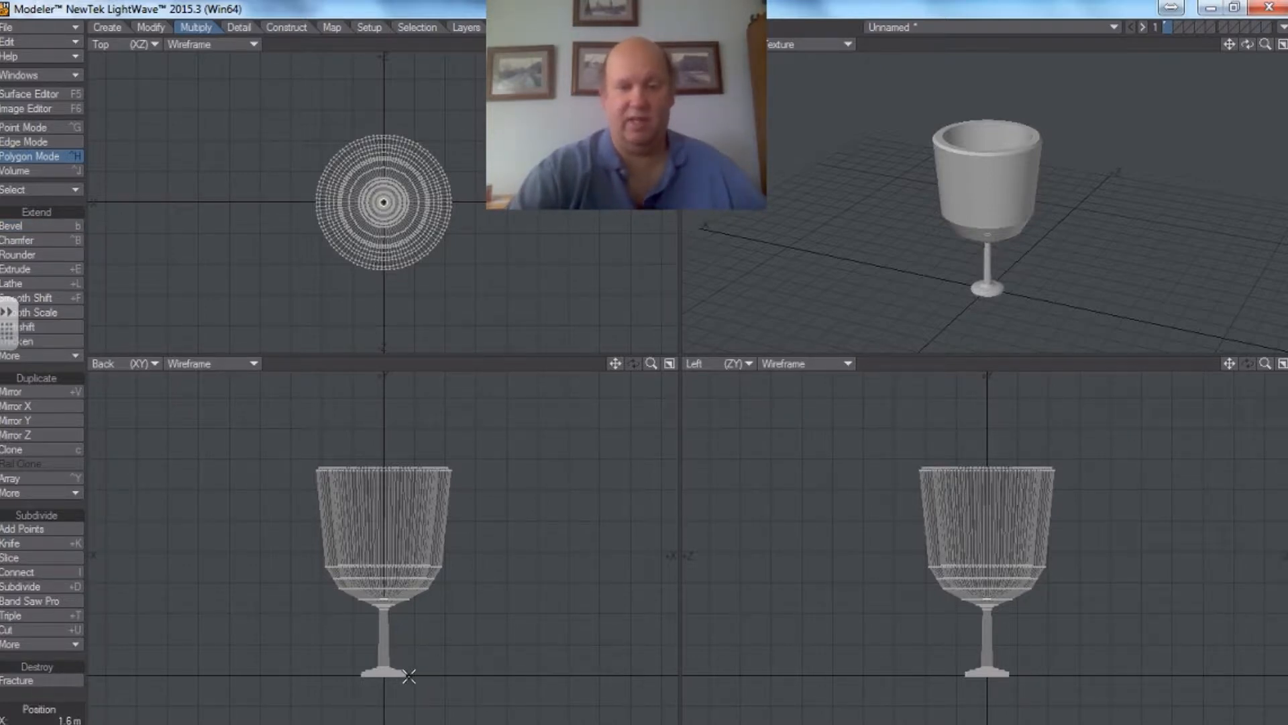
Lasso-select the points of the rings that form the outer rim of the goblet's base
drag(614, 363, 615, 308)
mouse_move(651, 363)
mouse_down()
mouse_move(613, 346)
mouse_move(652, 364)
mouse_up()
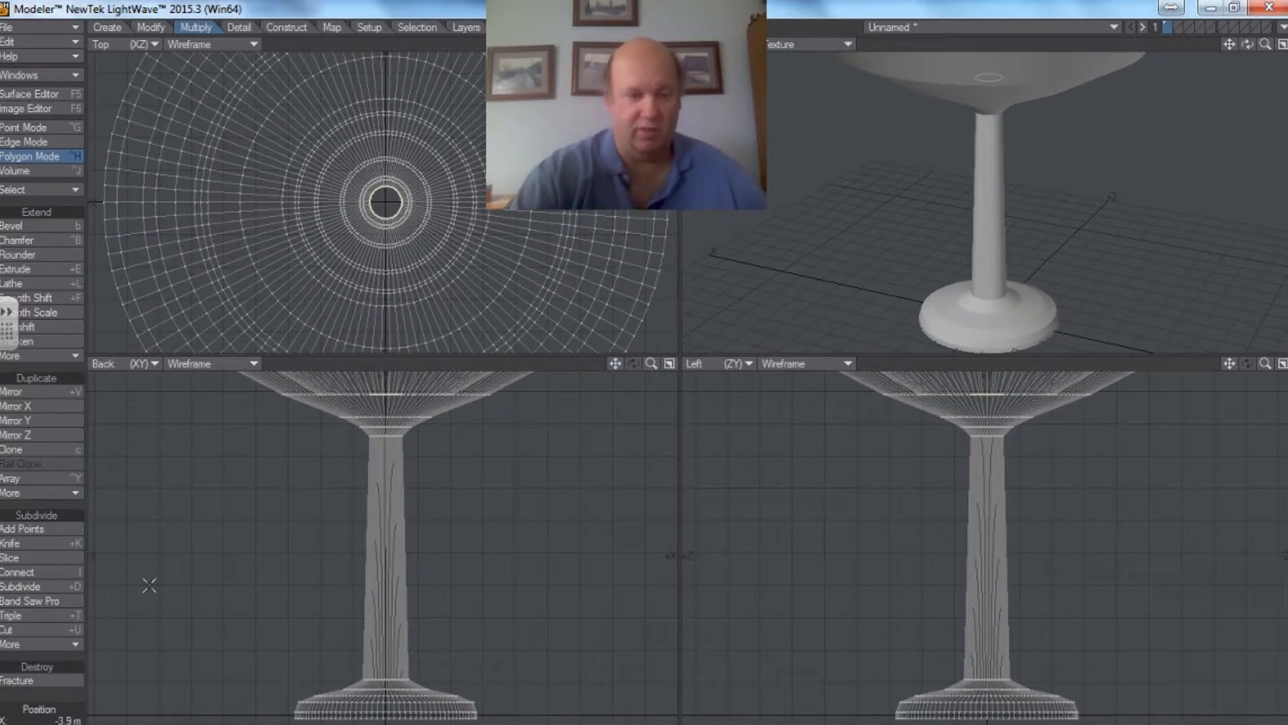
click(43, 125)
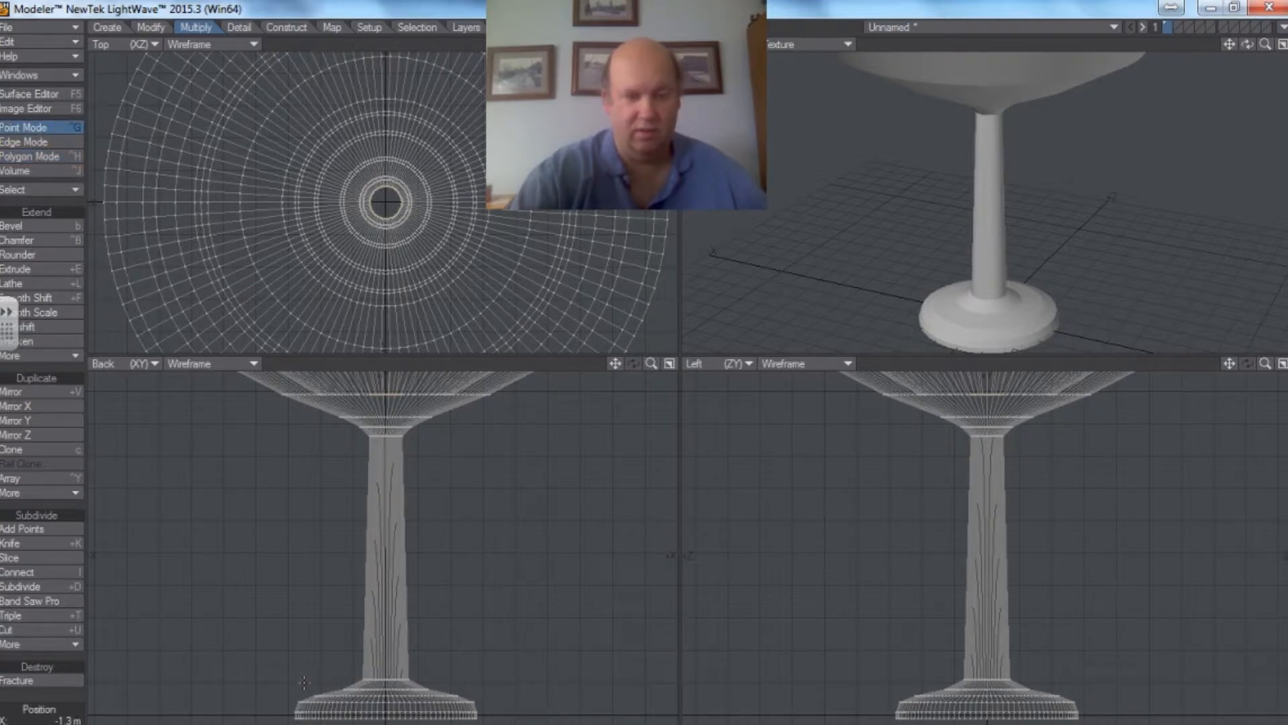
mouse_move(347, 699)
right_down()
mouse_move(378, 699)
mouse_move(331, 684)
right_up()
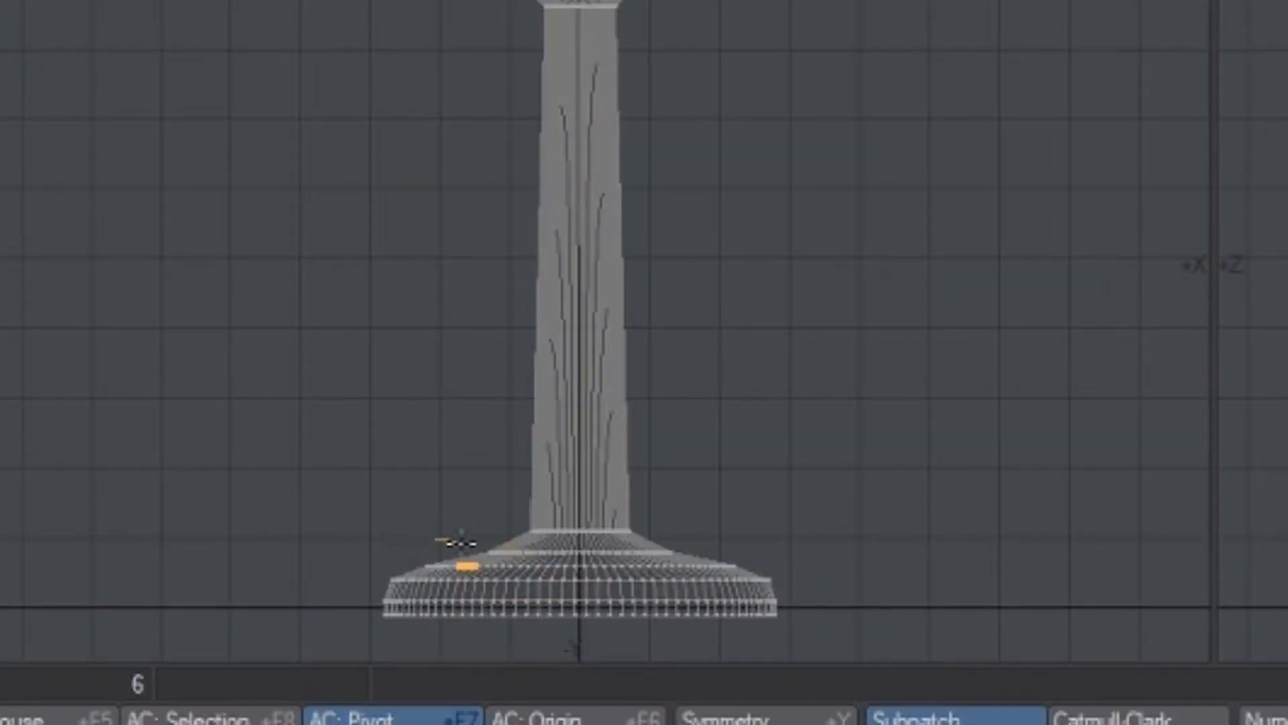
mouse_move(460, 541)
right_down()
mouse_move(448, 579)
mouse_move(439, 554)
right_up()
mouse_move(476, 567)
right_down()
mouse_move(707, 570)
mouse_move(794, 591)
mouse_move(785, 628)
mouse_move(690, 639)
mouse_move(350, 634)
right_up()
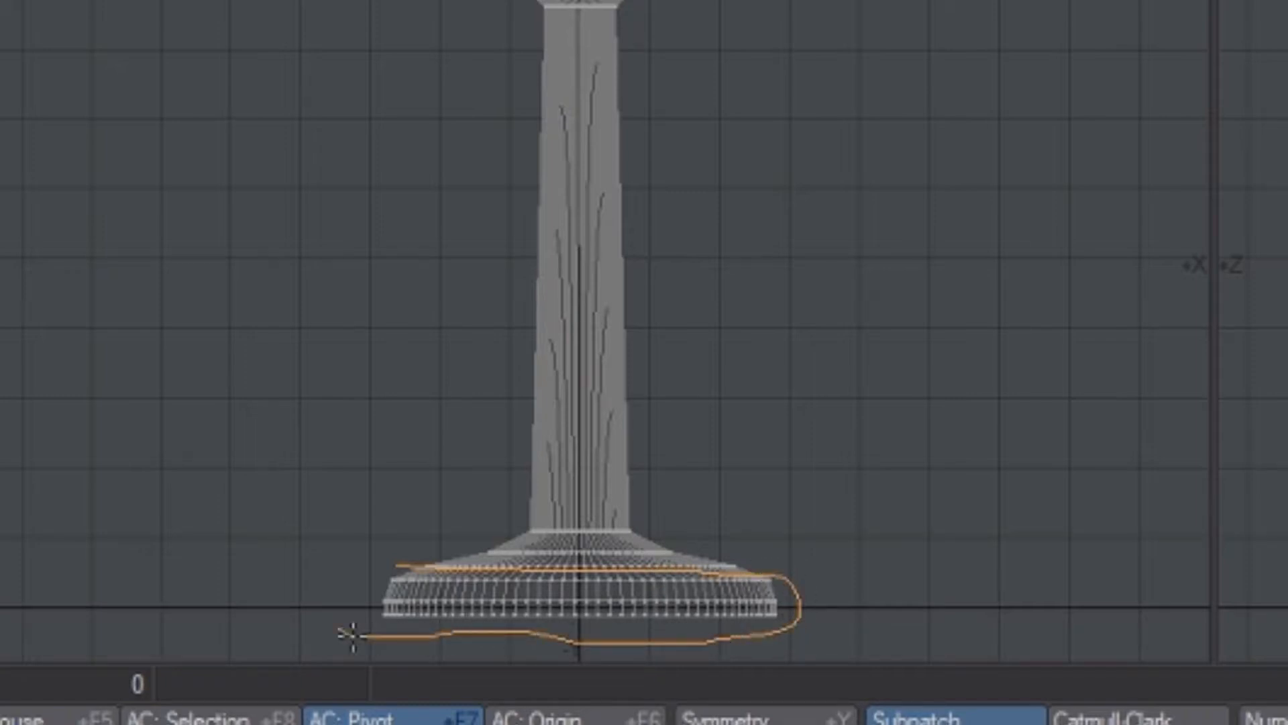
right_drag(341, 581, 394, 564)
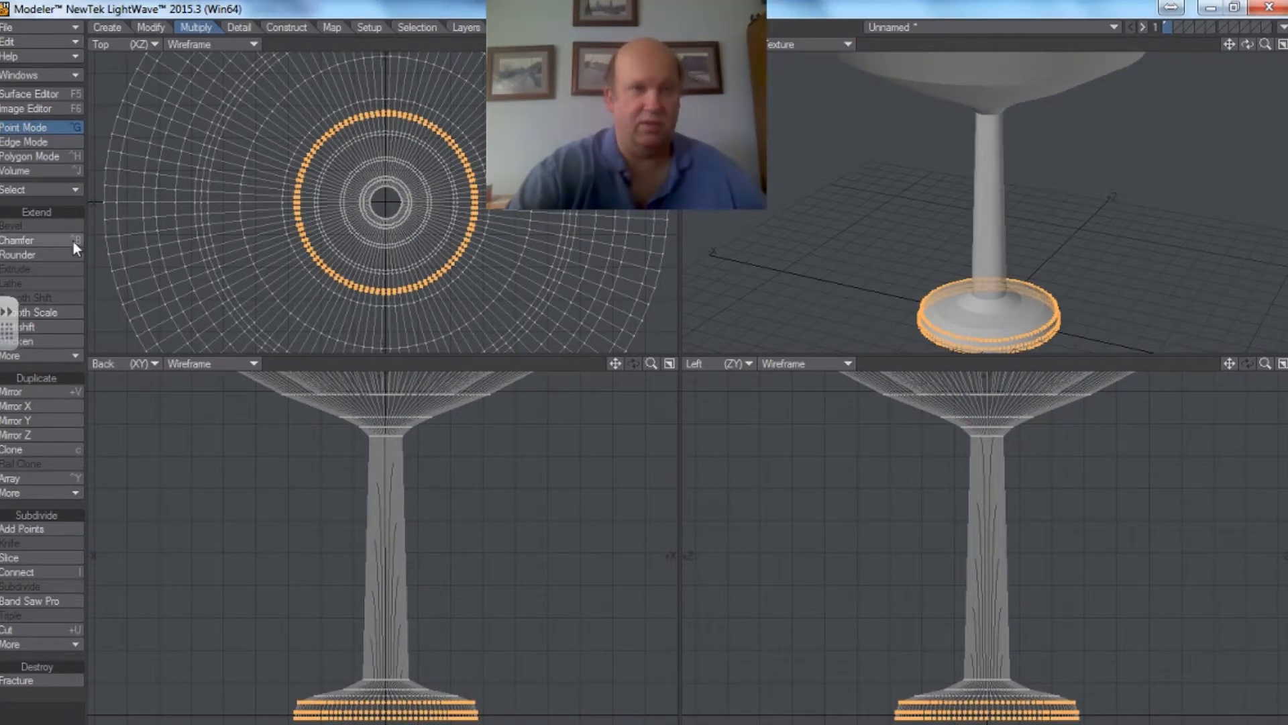
Widen the selected base rim with Size to about 291%, plus a further 102%, making it nearly as wide as the bowl
click(151, 28)
click(43, 524)
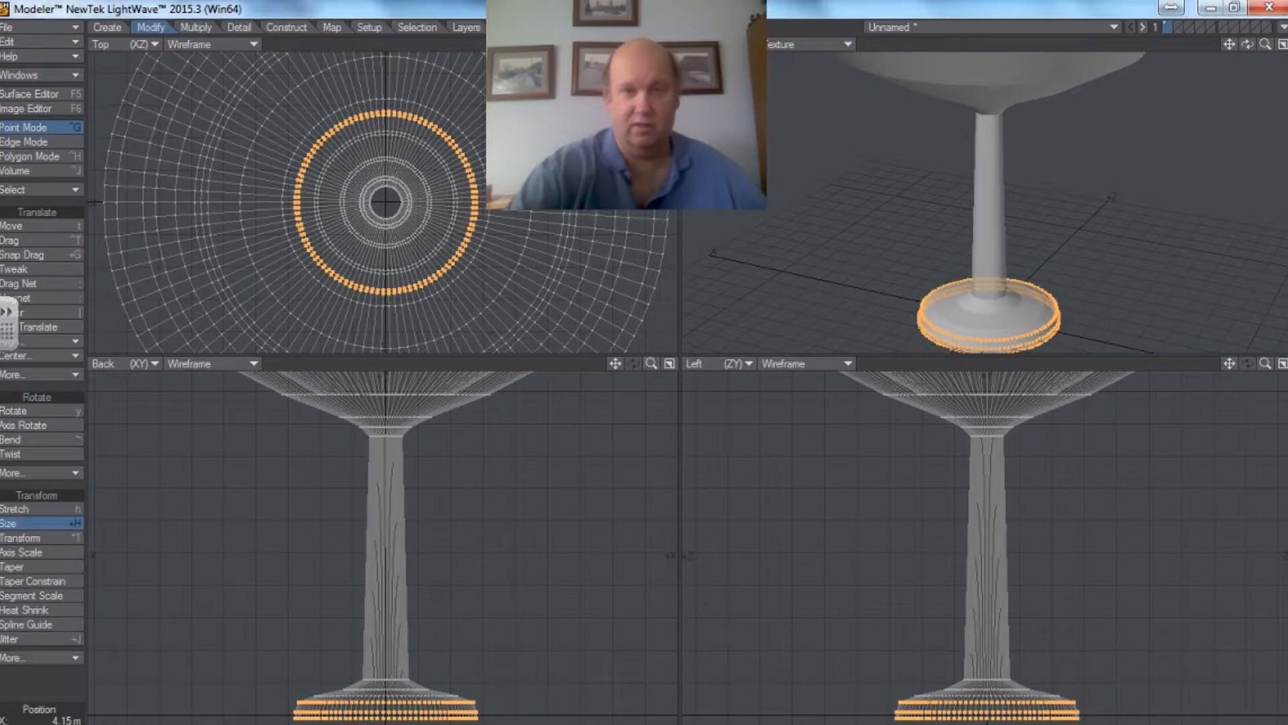
drag(651, 45, 579, 47)
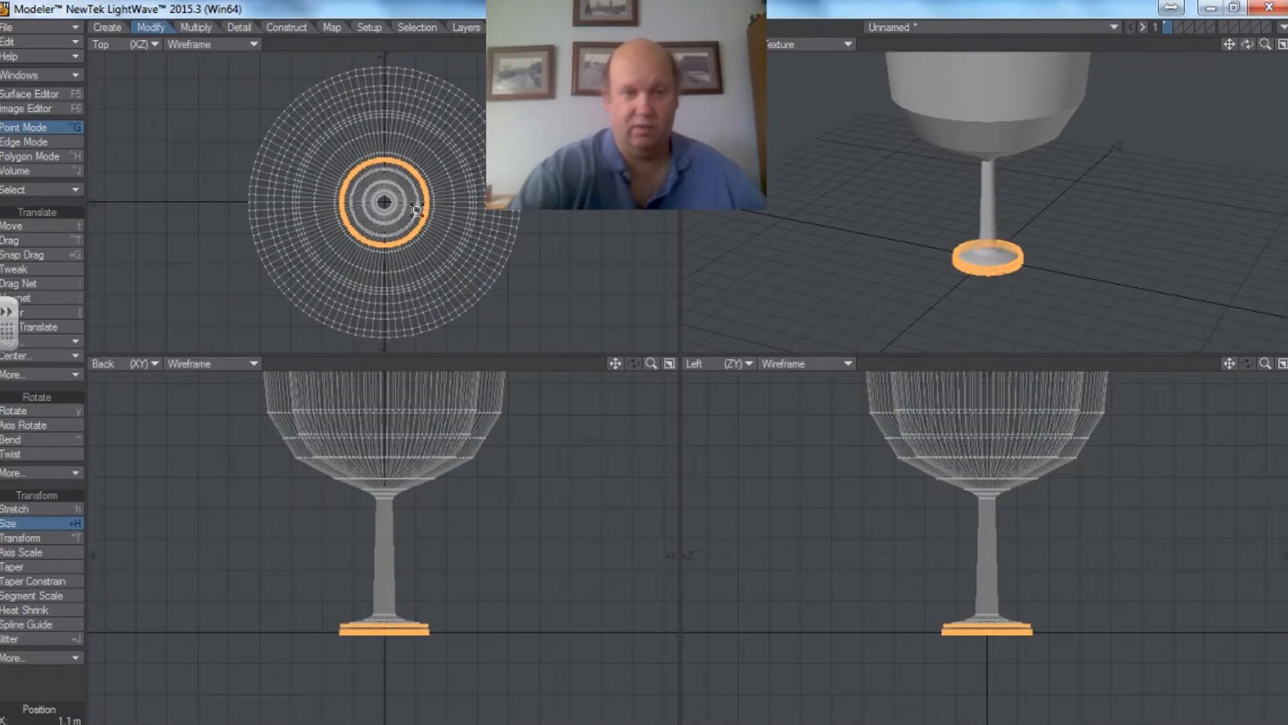
drag(422, 209, 579, 214)
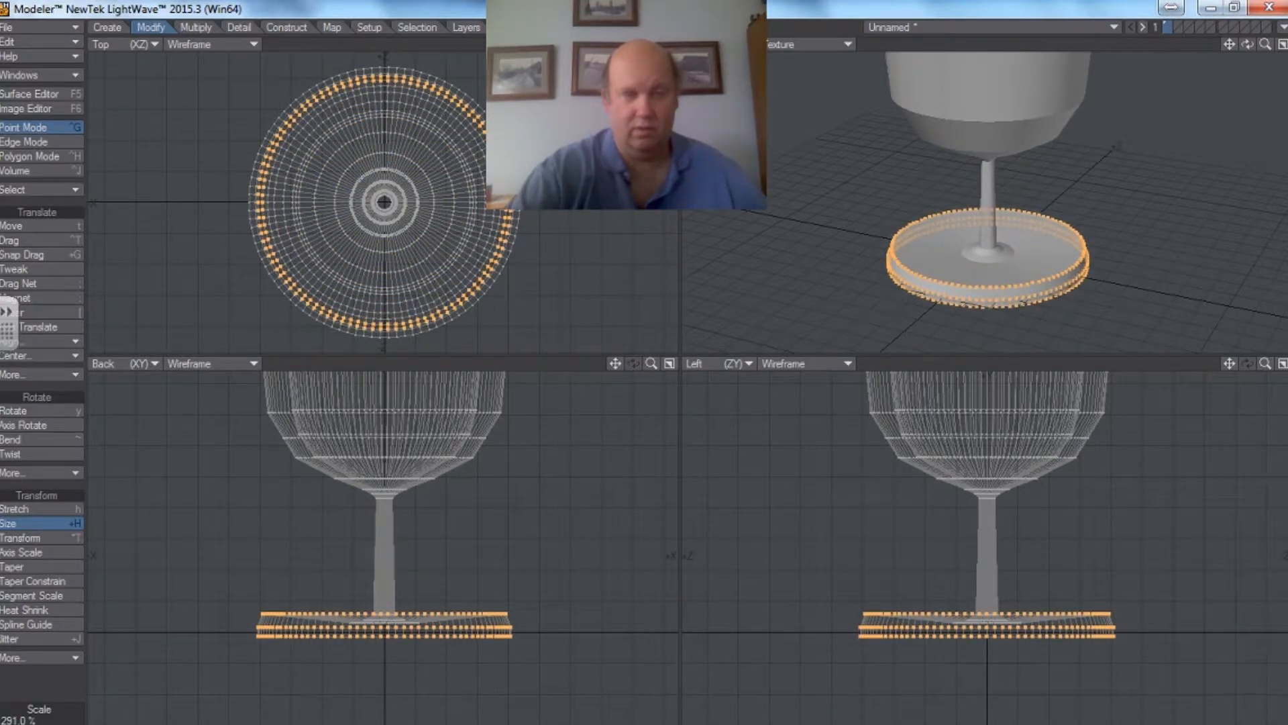
drag(525, 592, 528, 592)
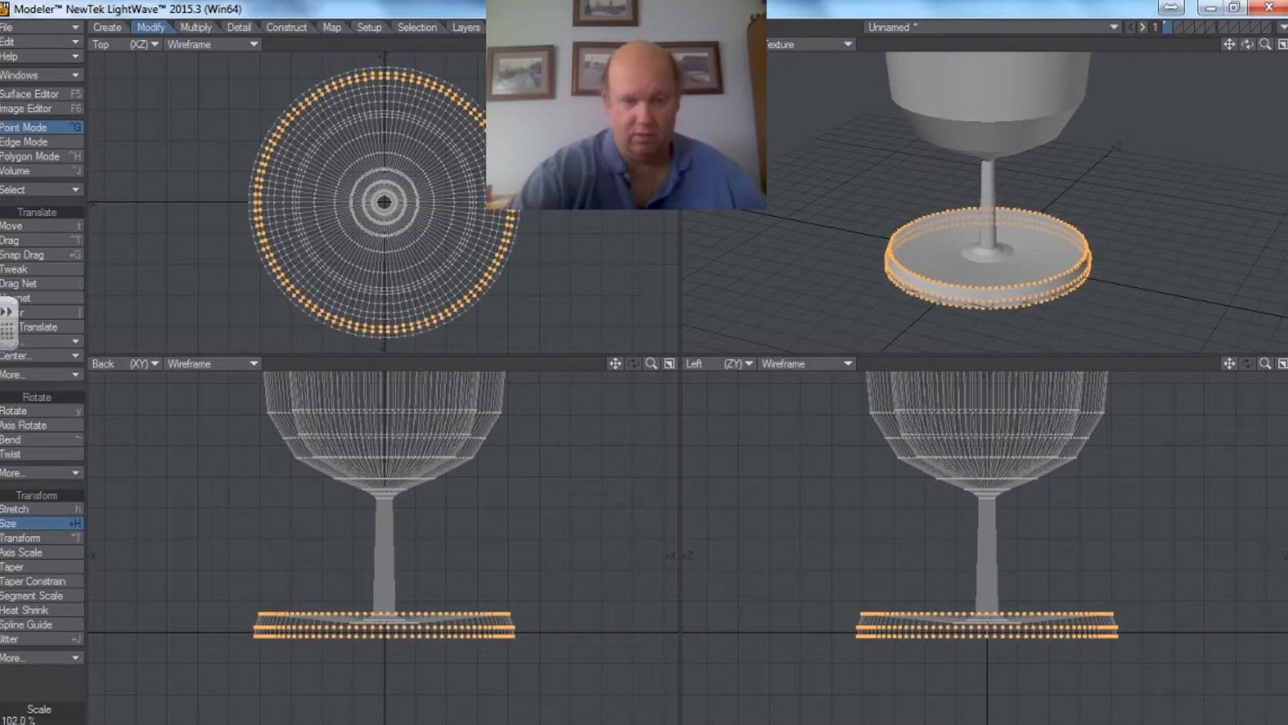
Move the selected base rim down so the foot slopes away from the stem, and clear the point selection
click(61, 229)
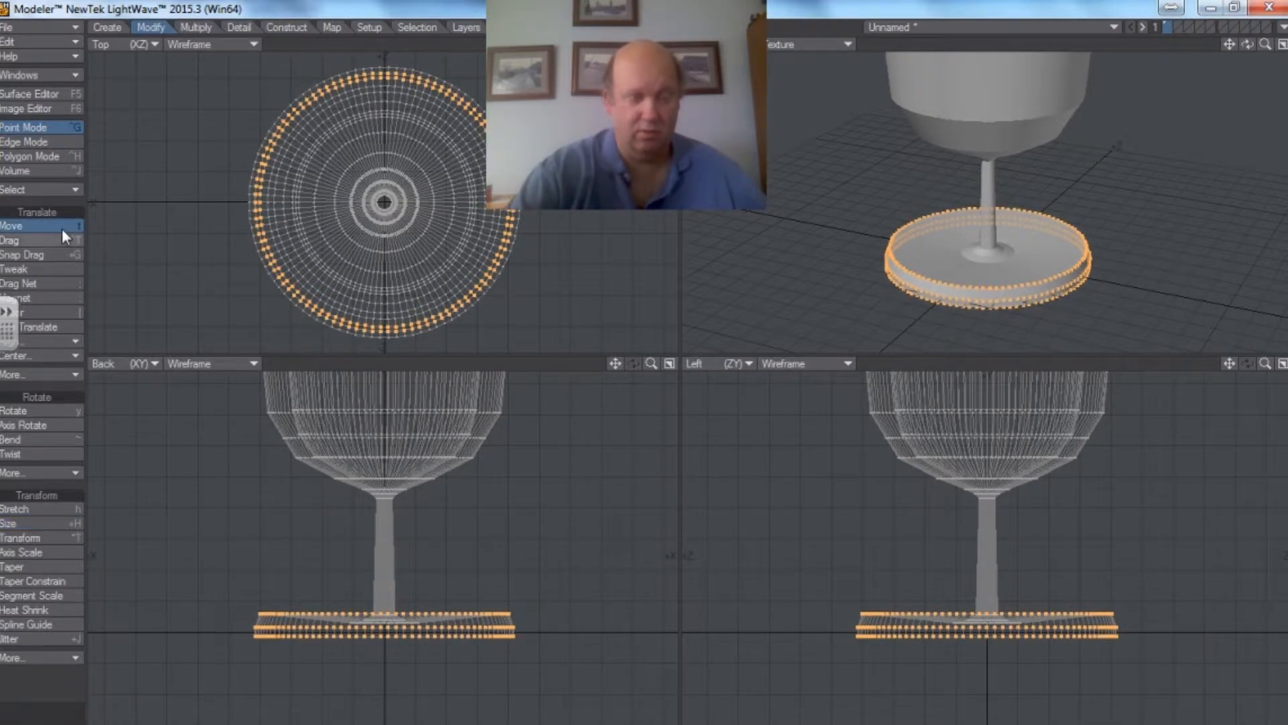
drag(527, 597, 530, 626)
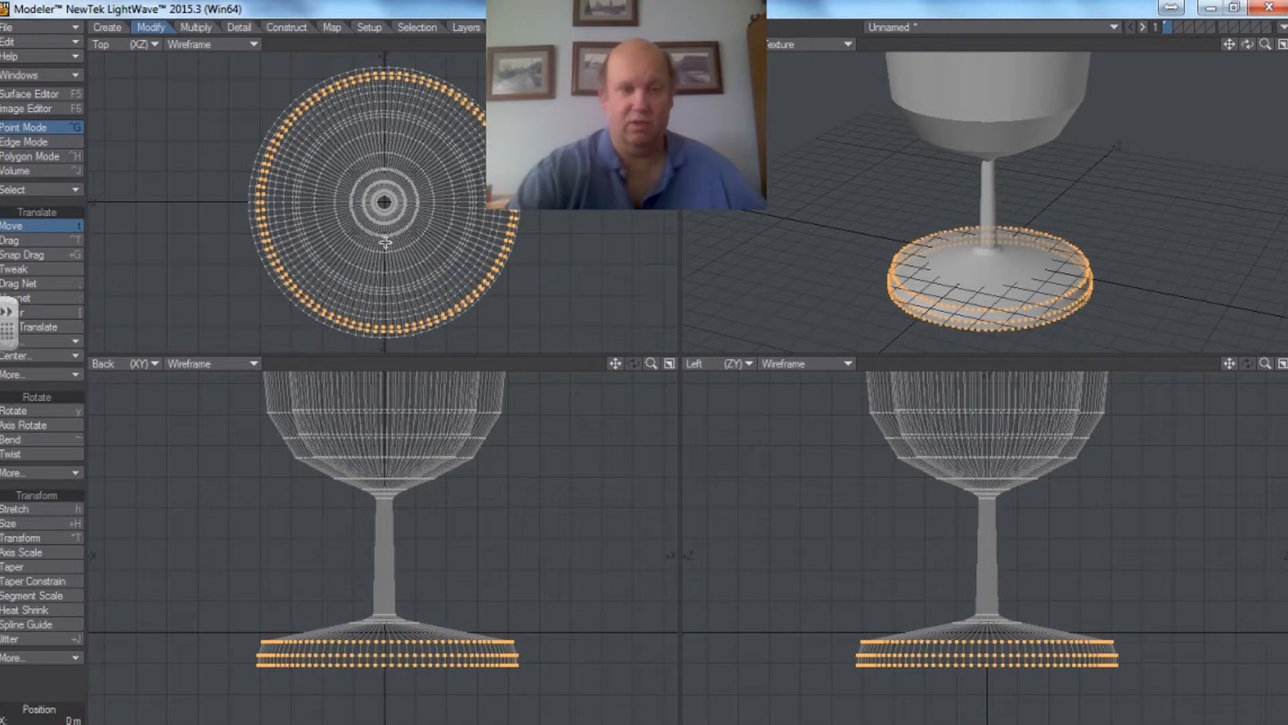
mouse_move(652, 364)
mouse_down()
mouse_move(589, 364)
mouse_move(636, 364)
mouse_up()
click(12, 228)
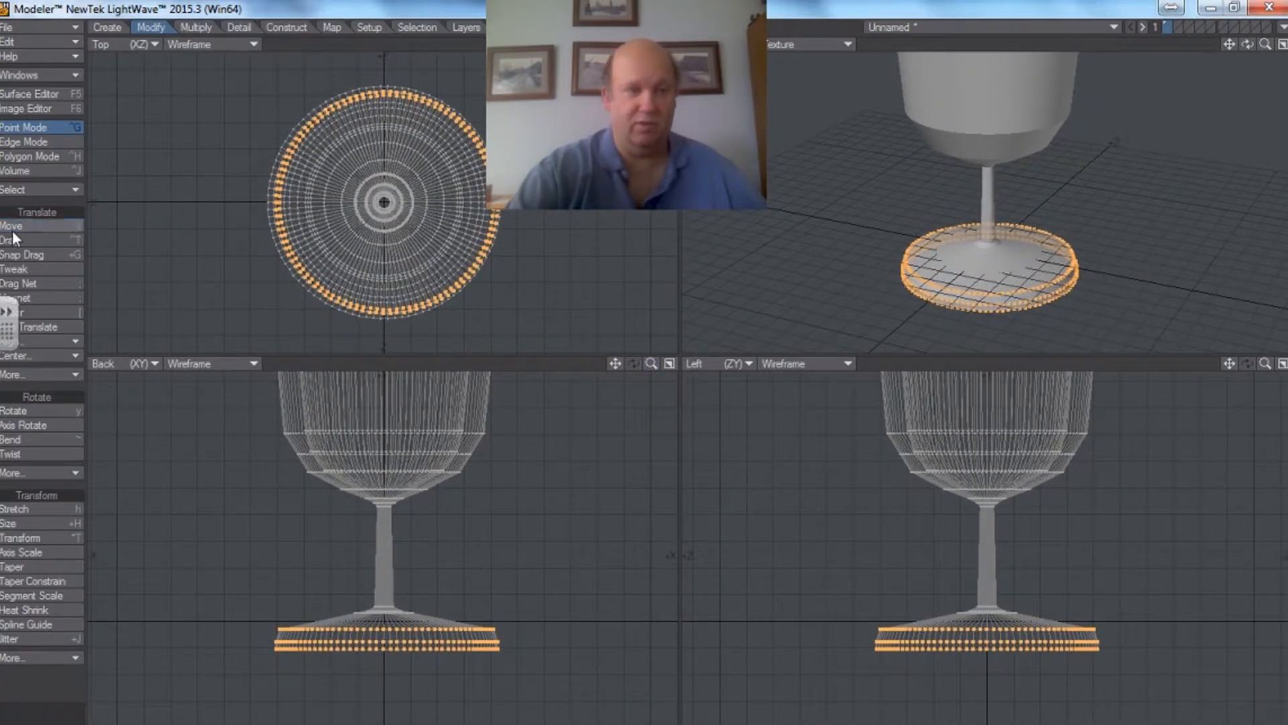
drag(419, 585, 484, 723)
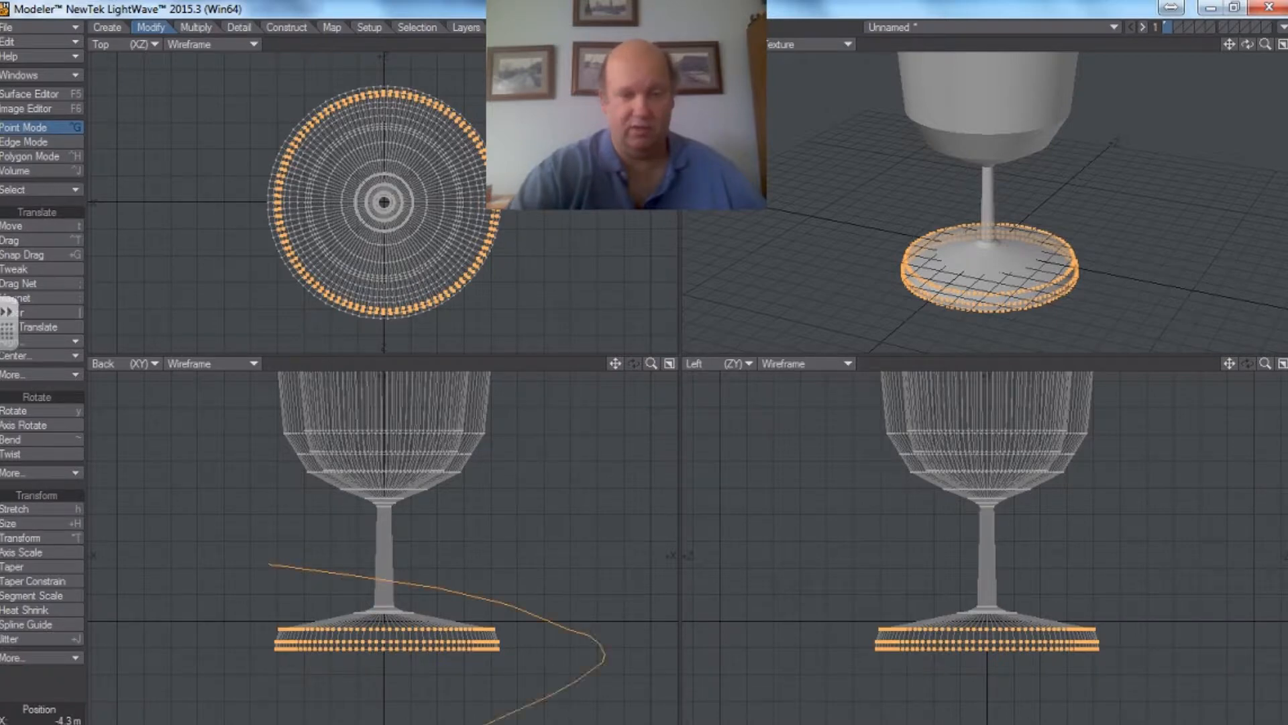
right_drag(168, 648, 321, 566)
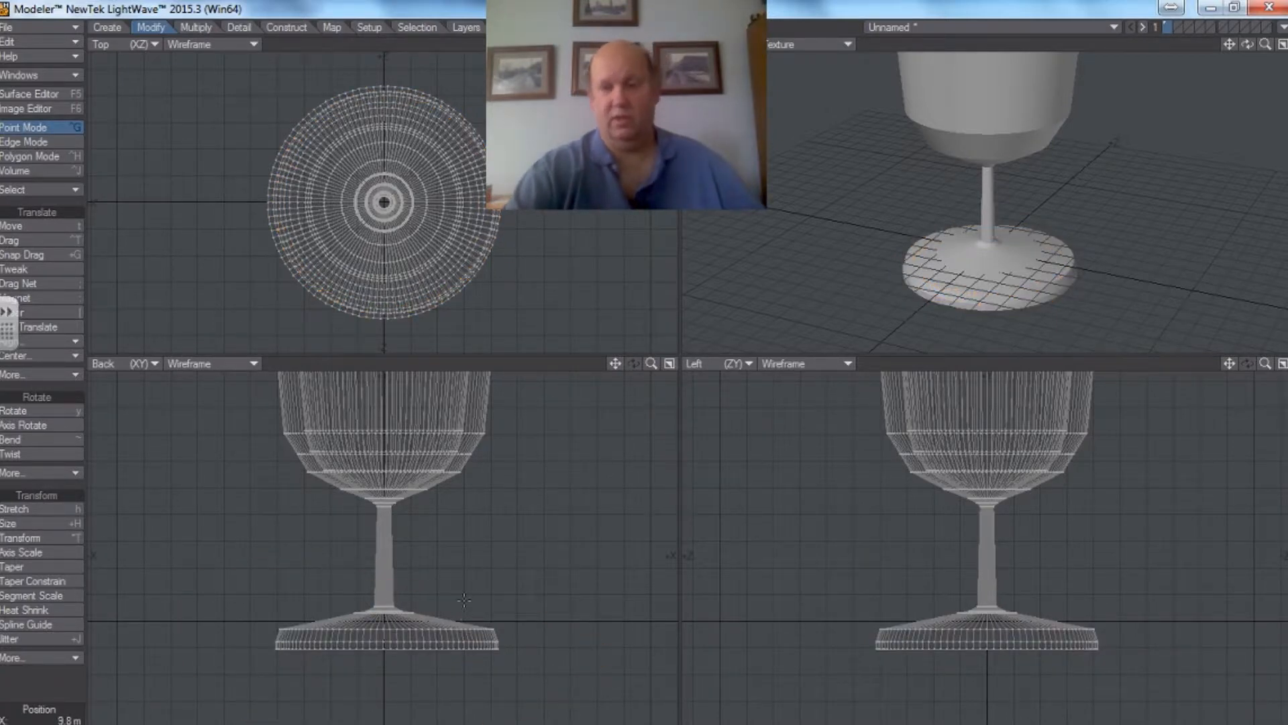
Save the goblet object to the Desktop under the file name glass
drag(1247, 44, 1269, 52)
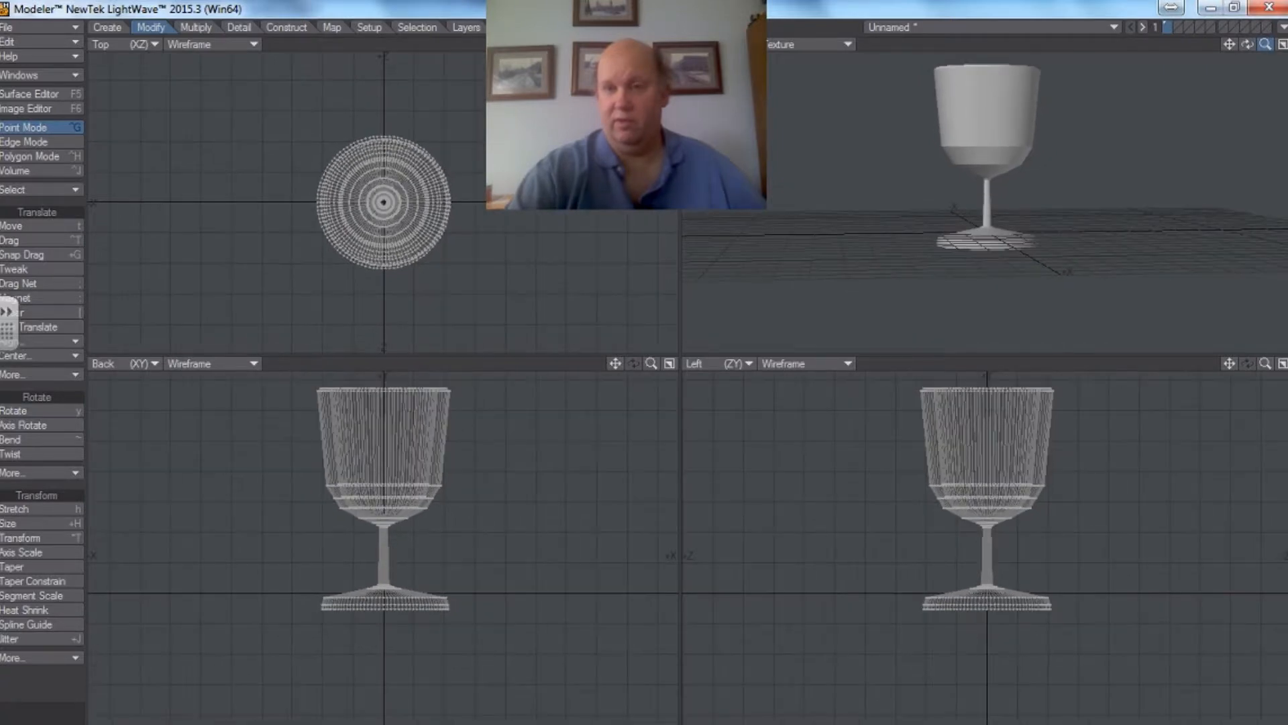
drag(1265, 48, 1267, 49)
drag(1269, 116, 1270, 228)
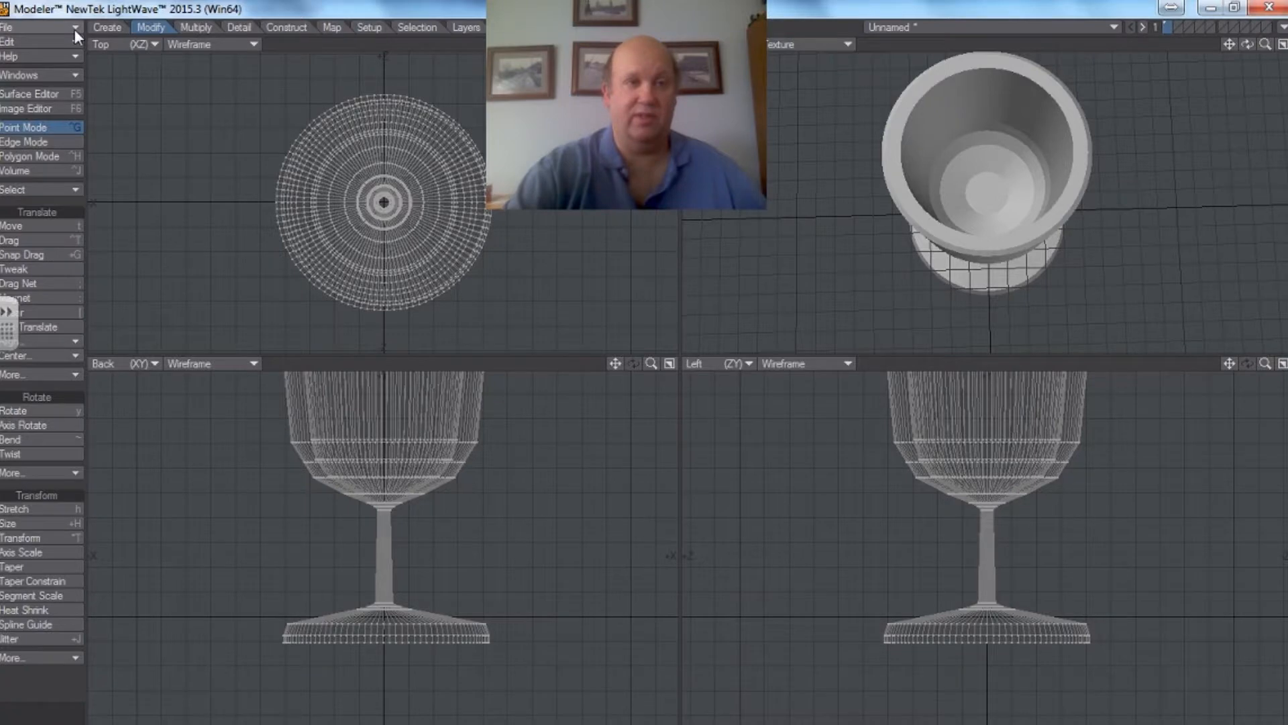
click(73, 29)
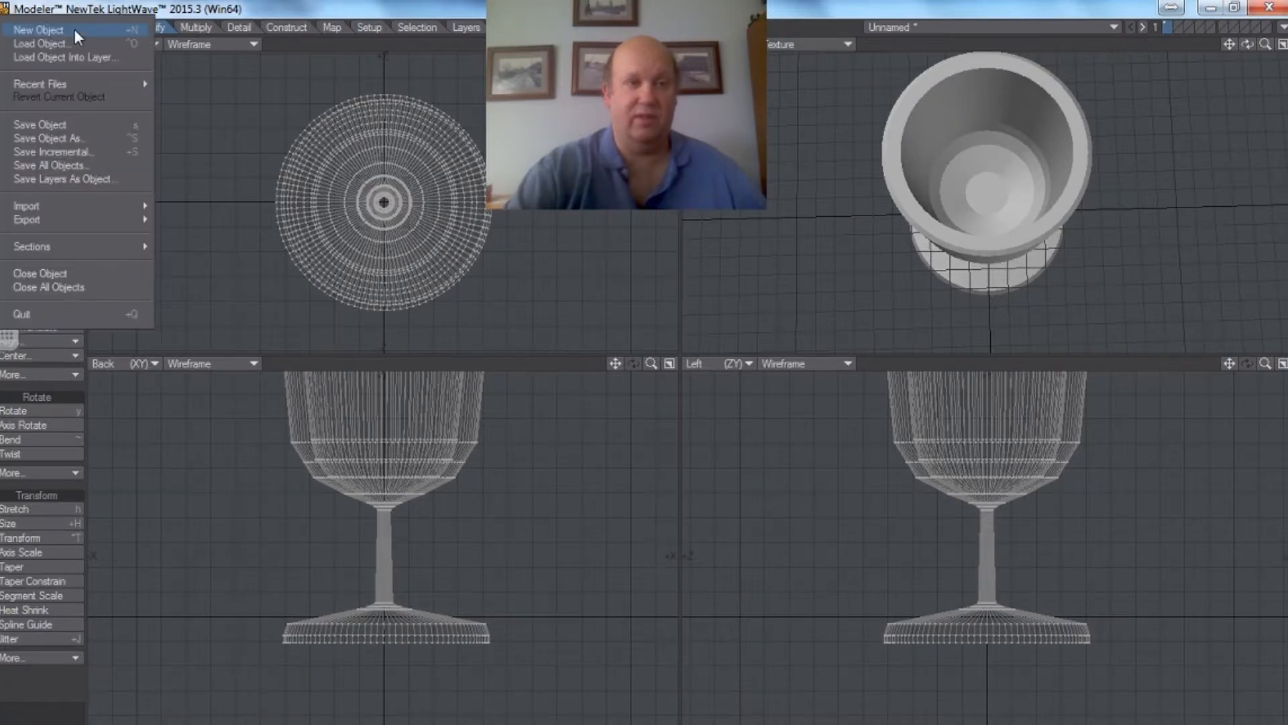
click(54, 124)
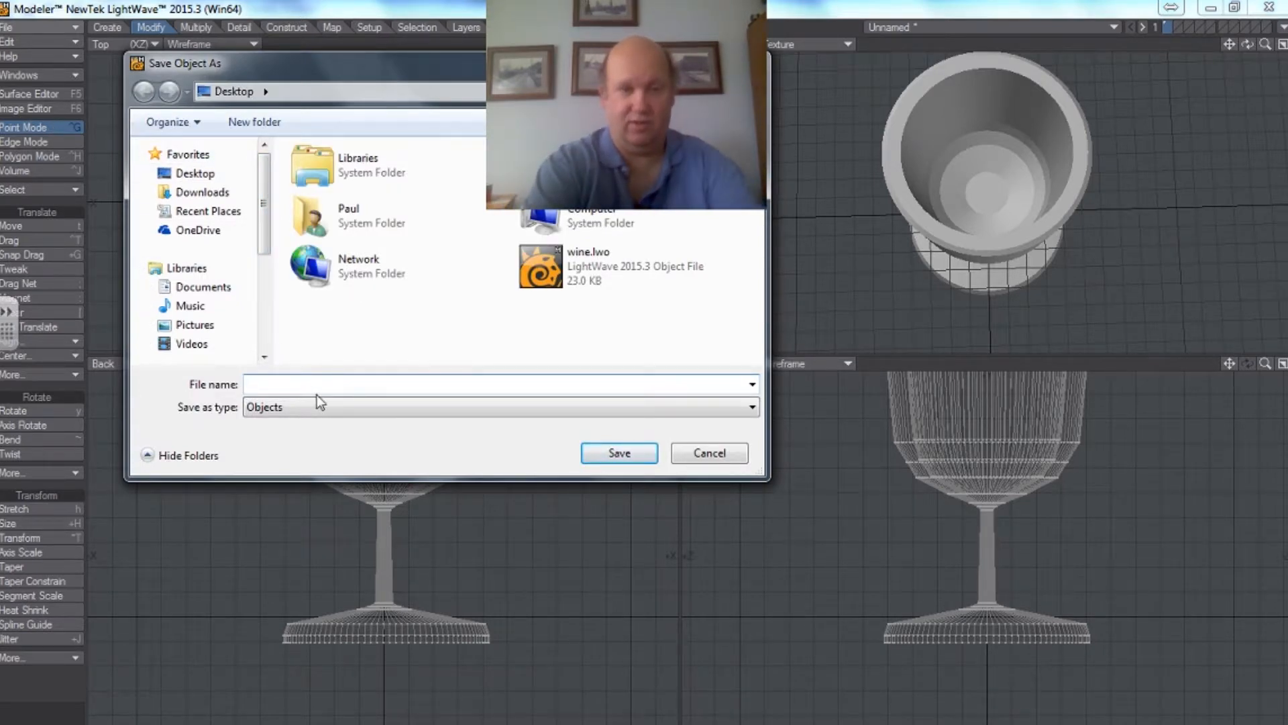
text(glass)
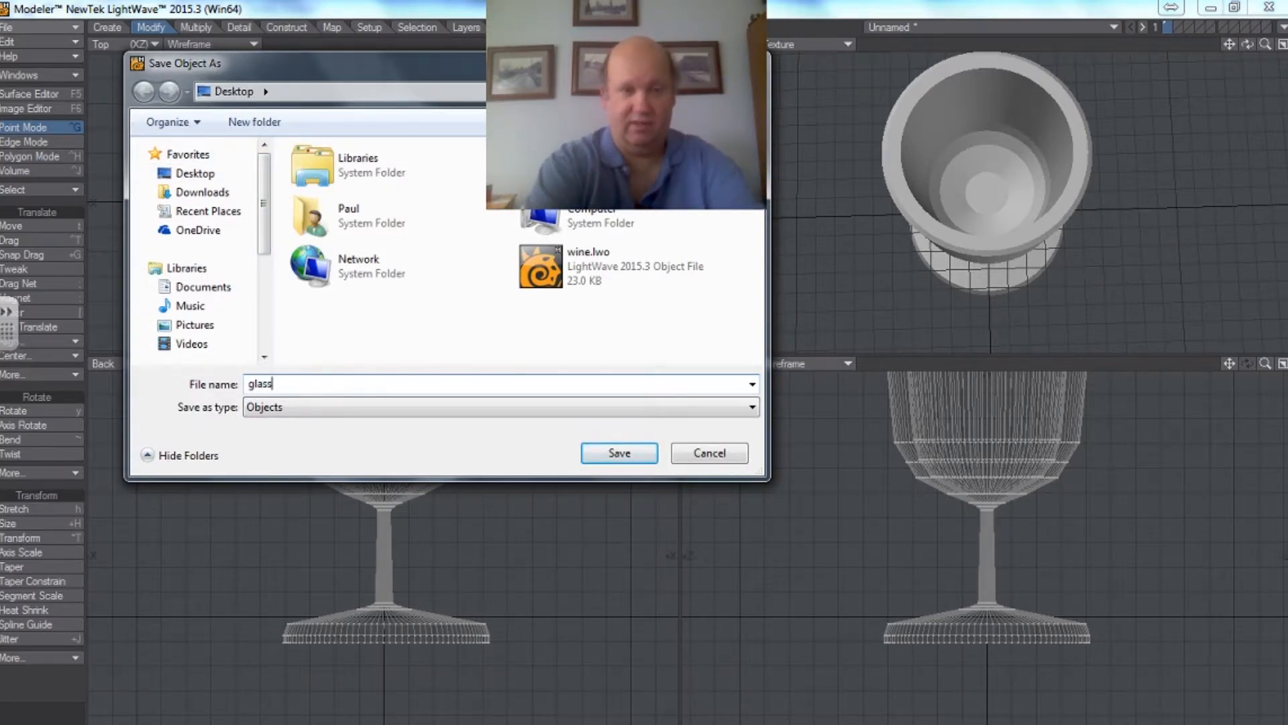
key(Return)
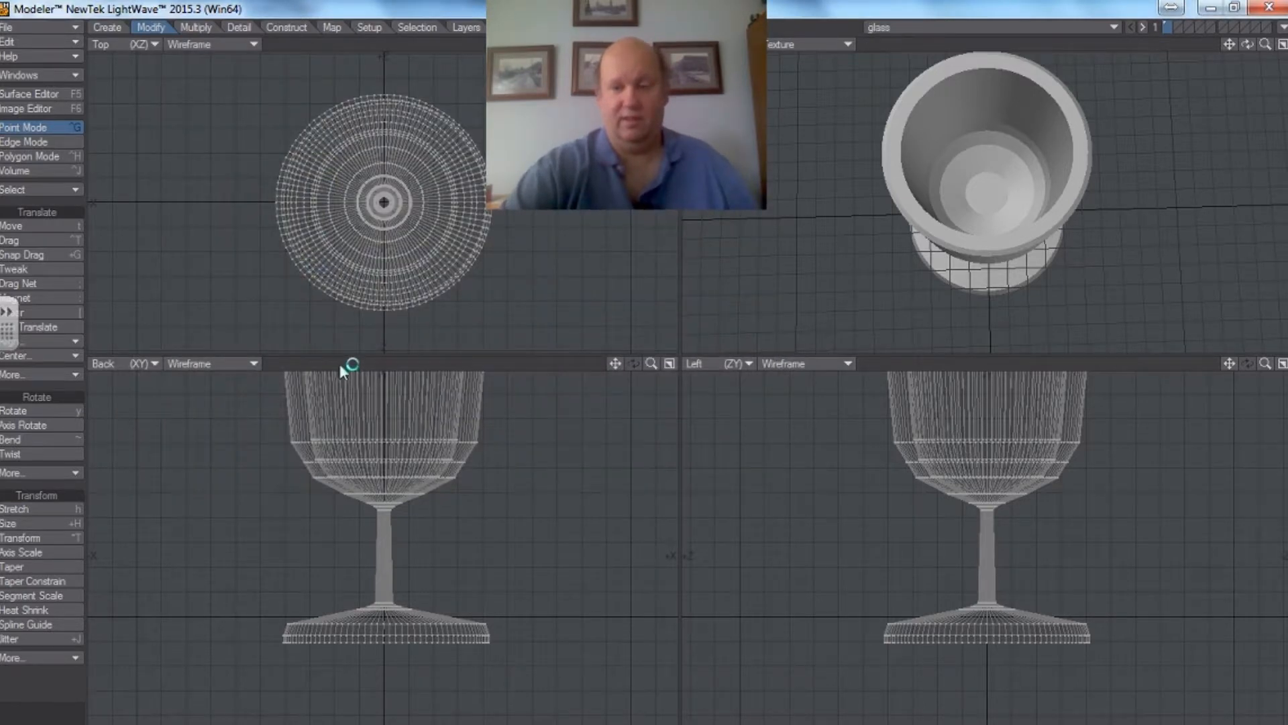
Start a new object and draw a flat disc around the origin in the top view, with radii of about 5.6 m and 5 m
click(73, 30)
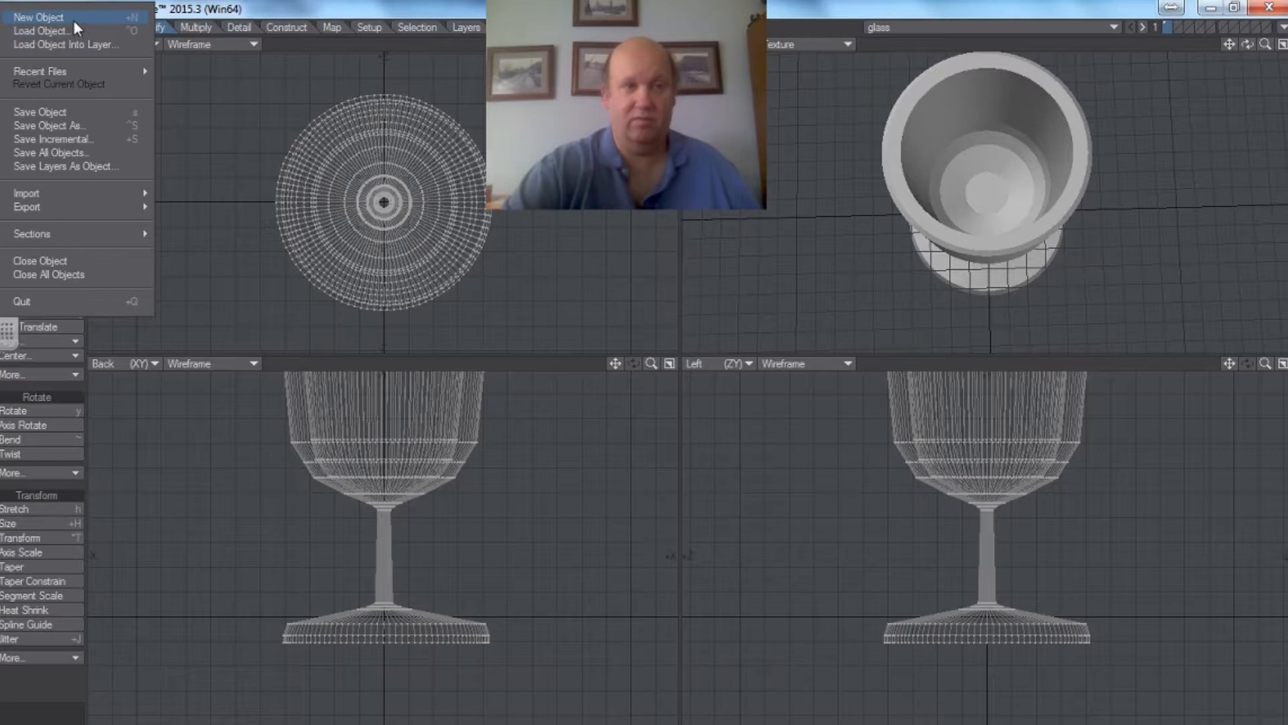
click(70, 17)
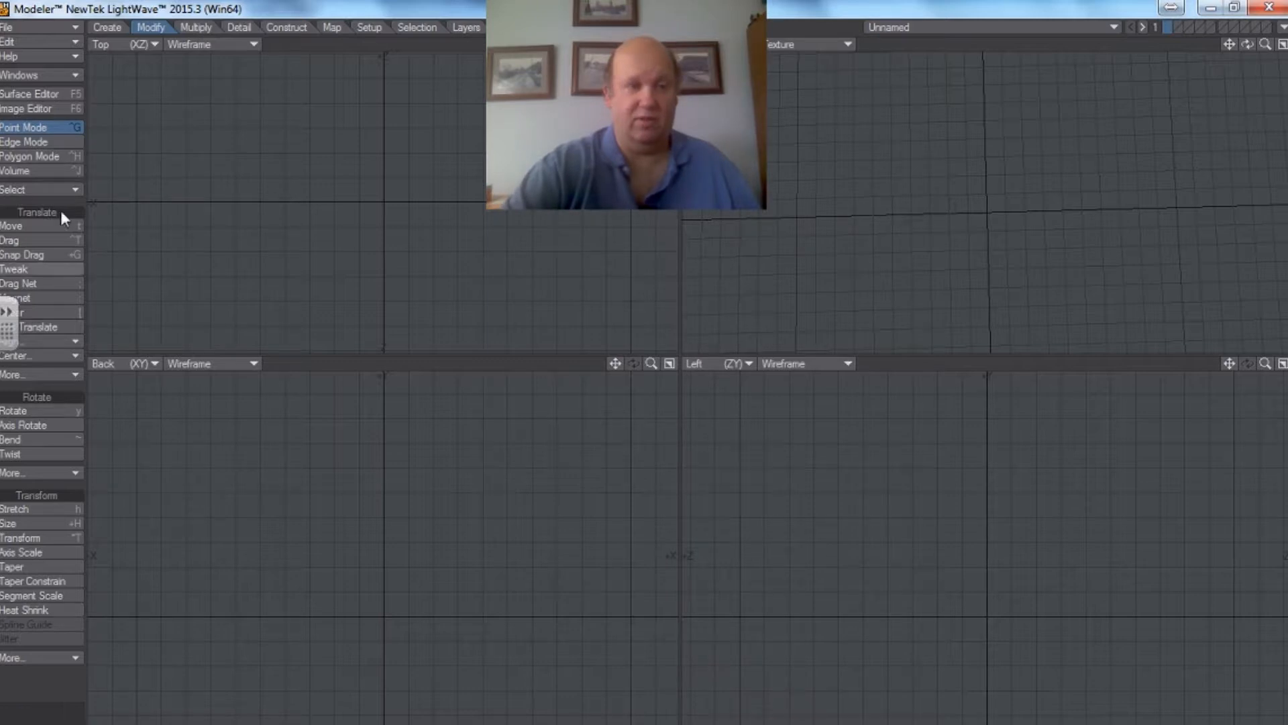
click(107, 28)
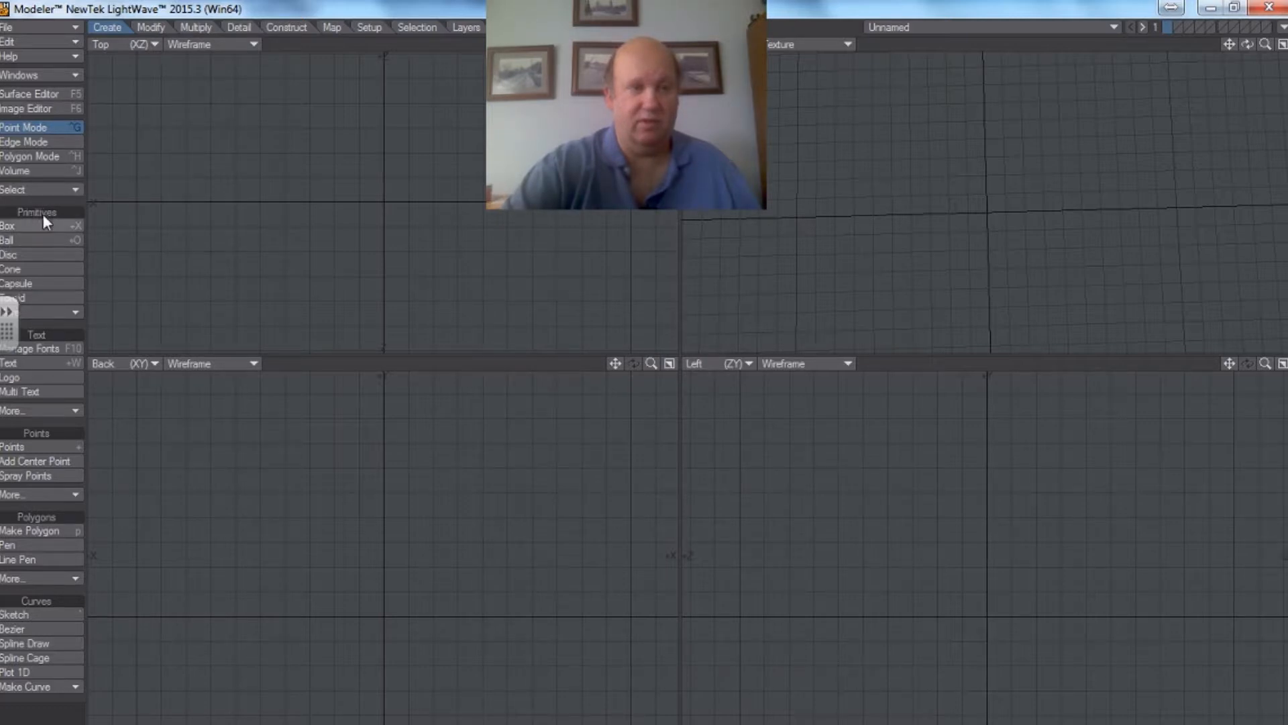
click(27, 254)
drag(383, 204, 443, 261)
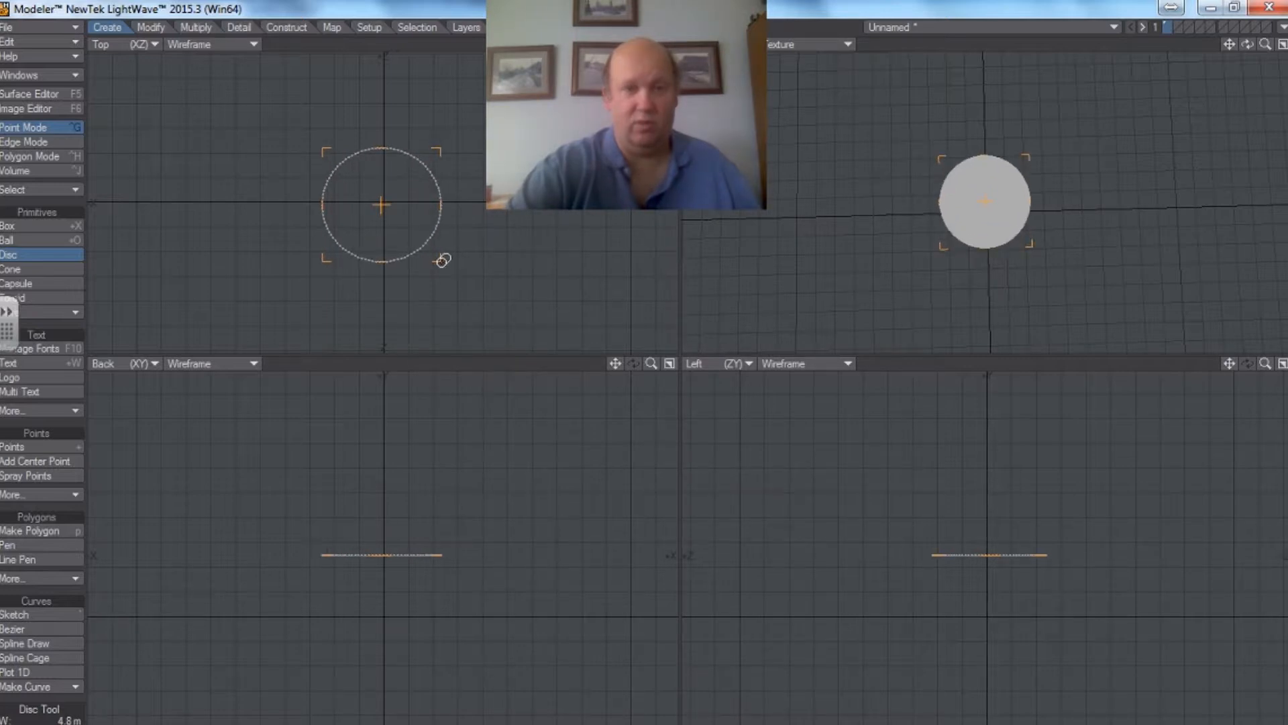
drag(436, 255, 521, 325)
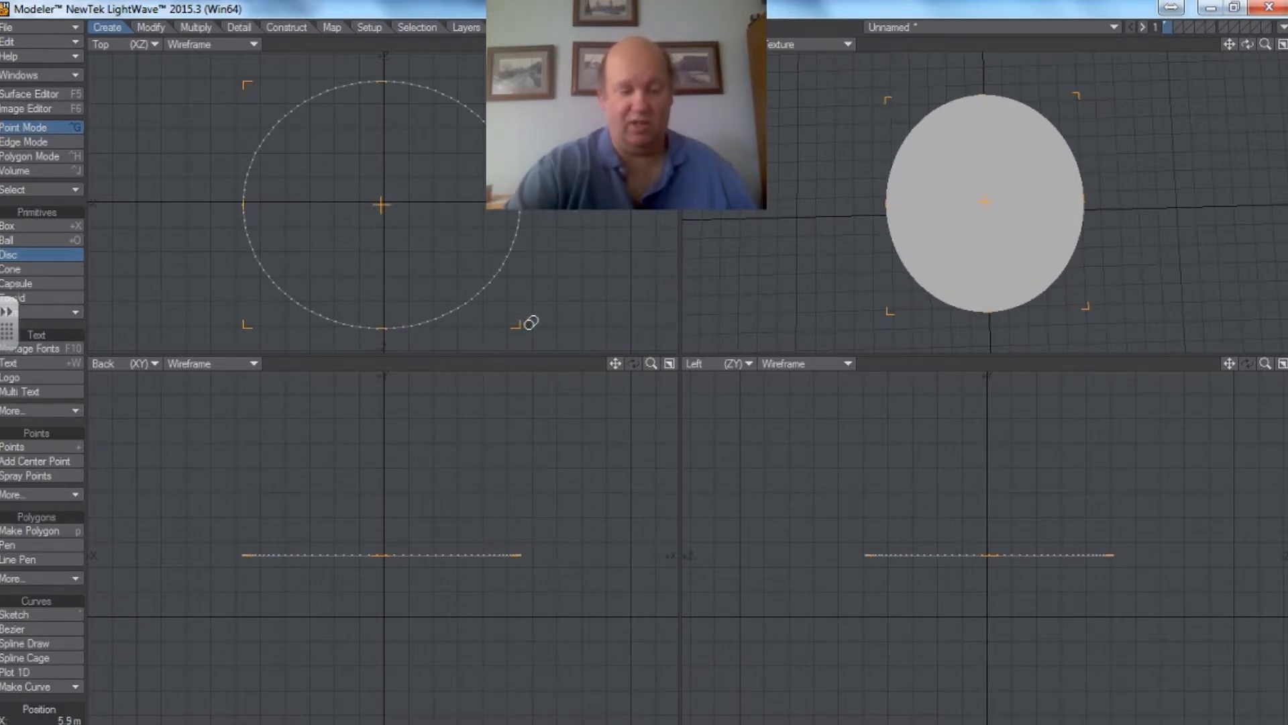
Set the disc's X radius to 5 m and give the disc a thickness of about 0.56 m
key(n)
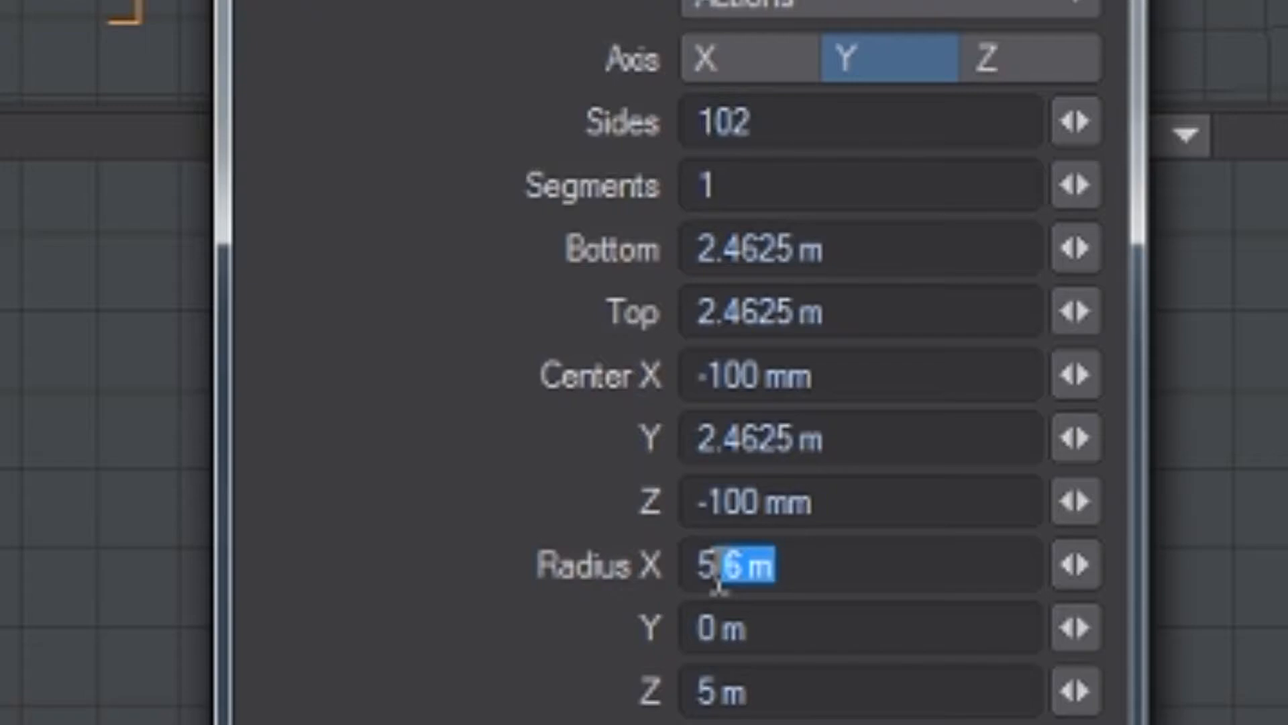
text(0)
key(BackSpace)
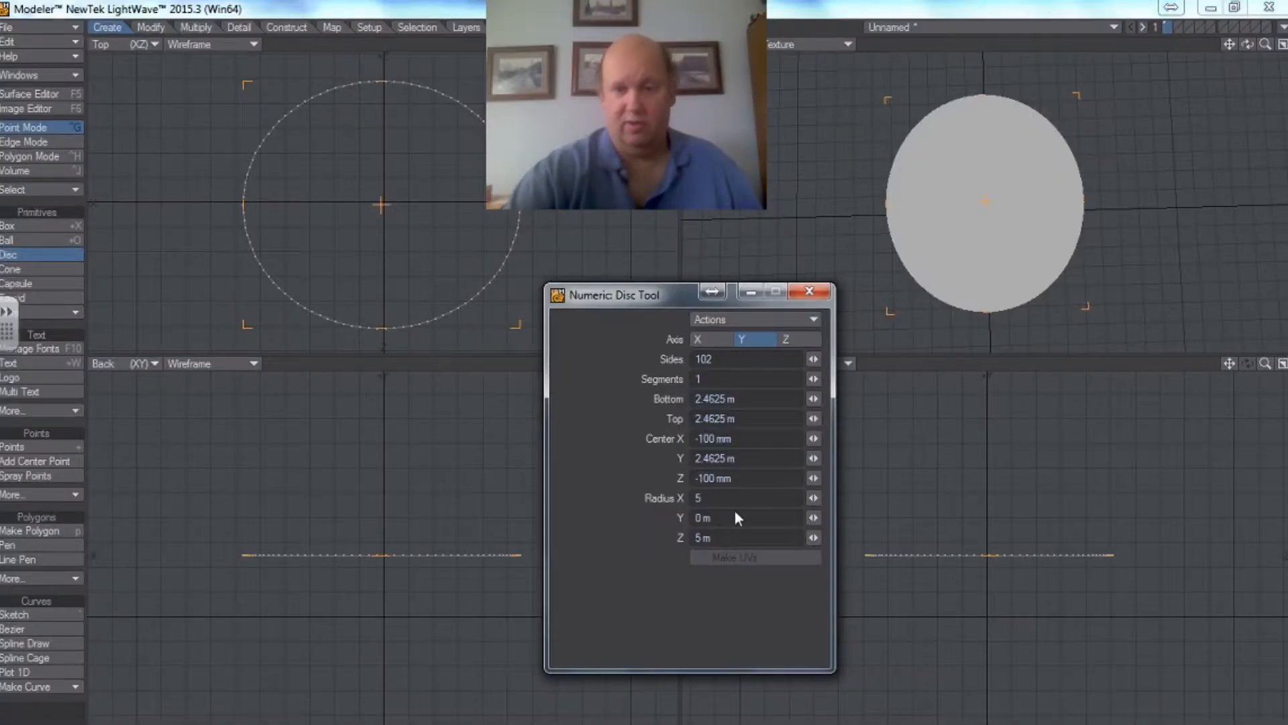
key(Return)
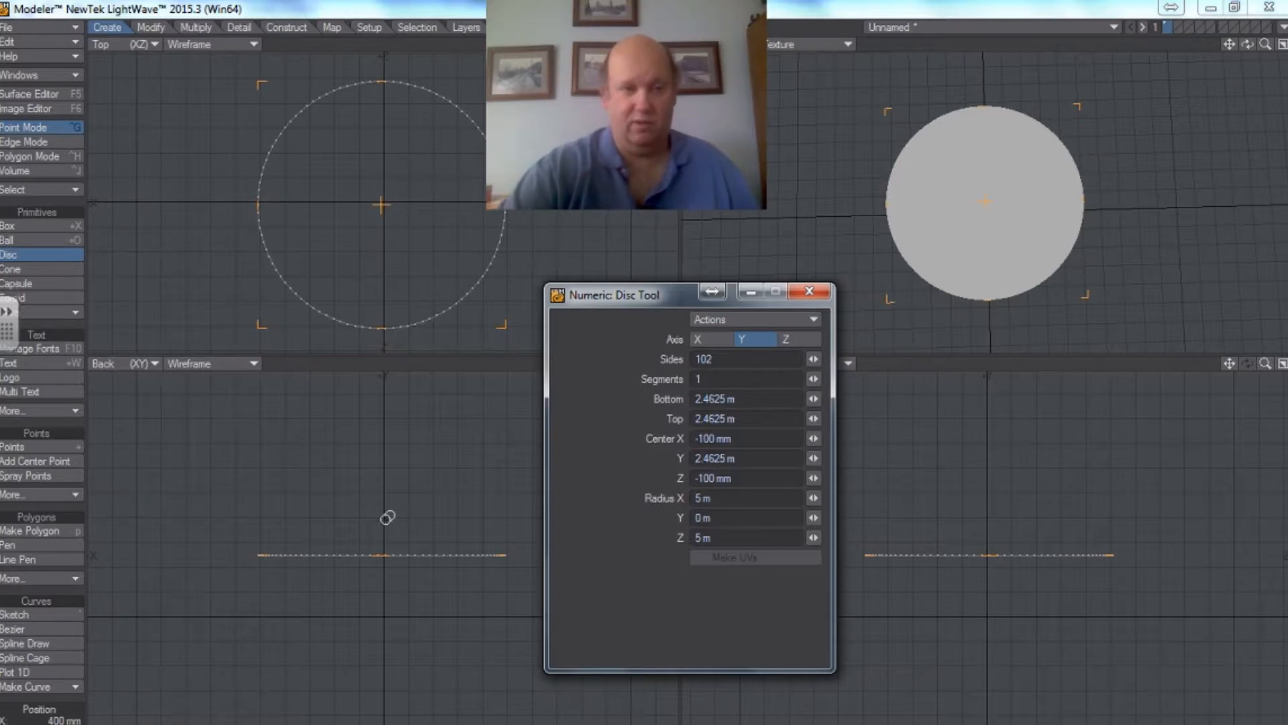
drag(393, 556, 396, 567)
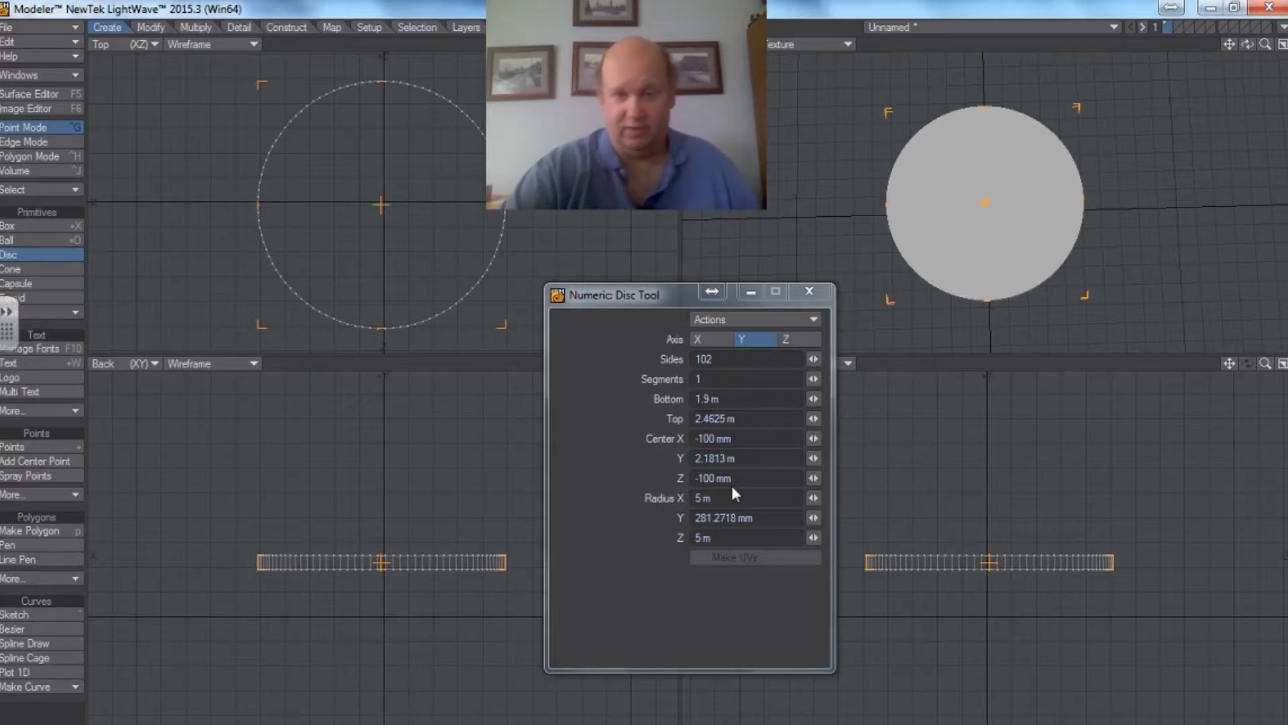
Center the disc on the origin by setting its center X, Y and Z to 0 m, and complete the disc
click(752, 440)
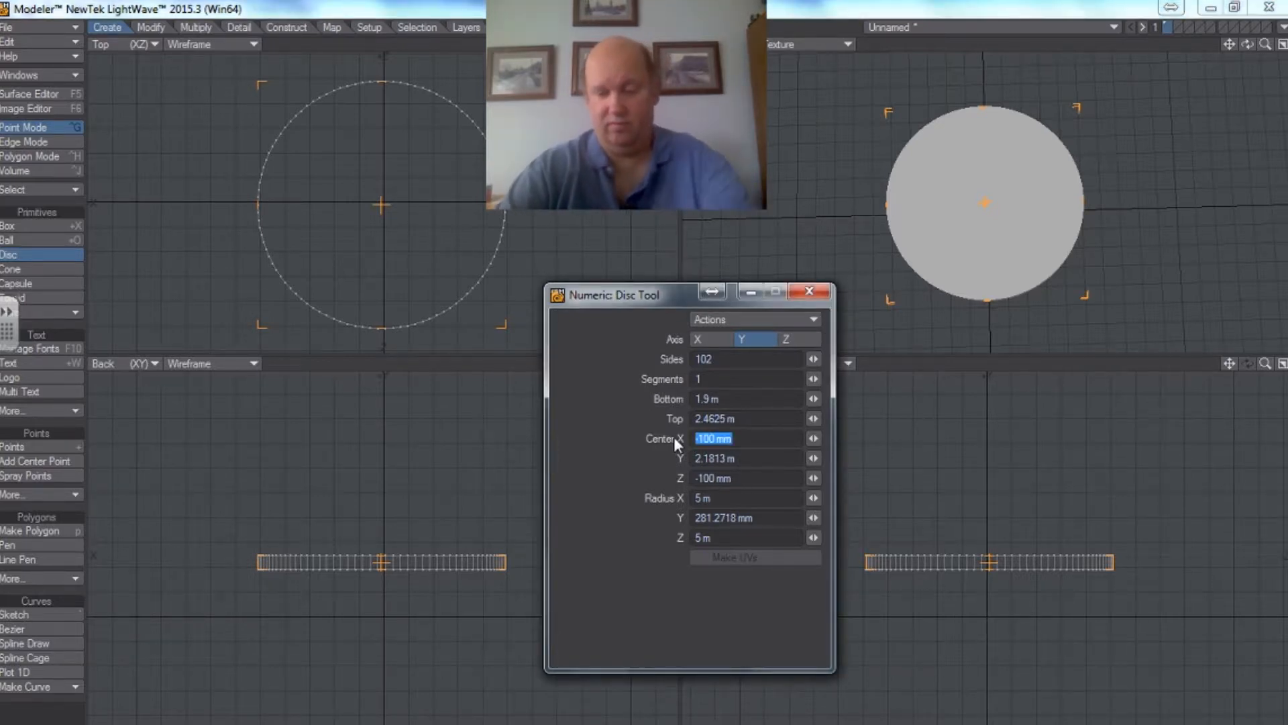
text(0)
click(749, 460)
drag(731, 458, 689, 477)
text(0)
click(743, 477)
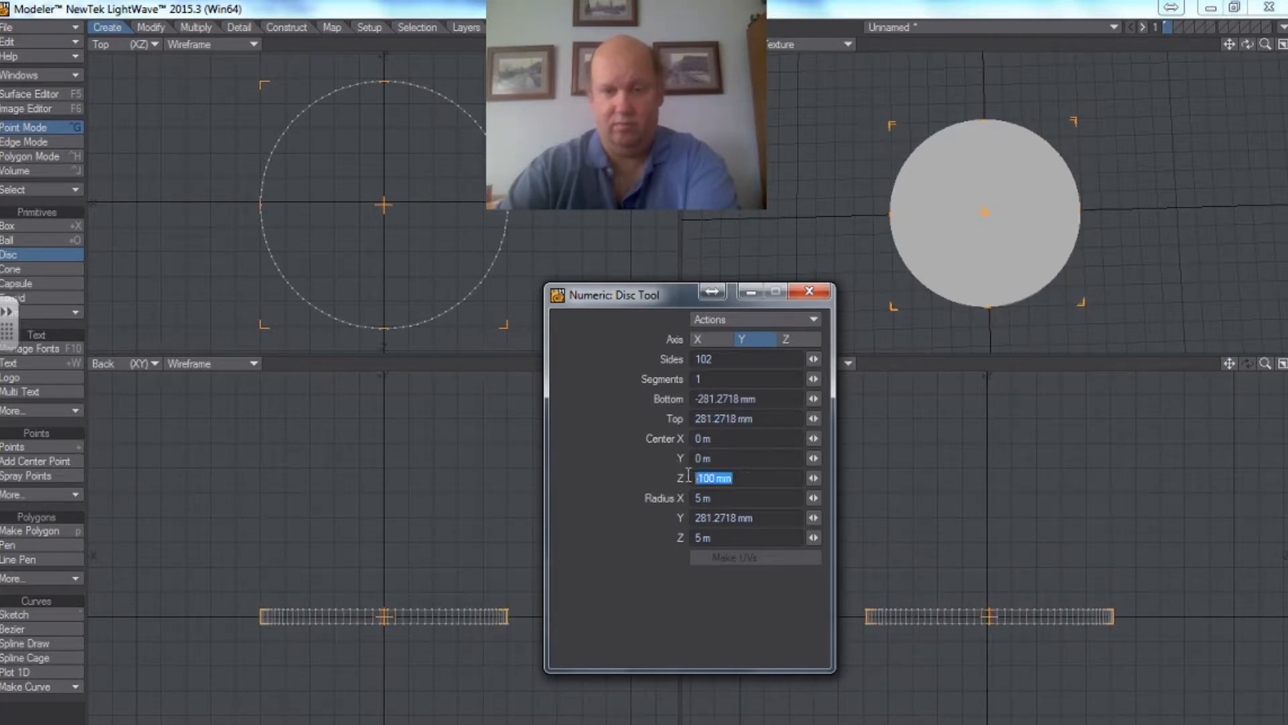
text(0)
key(Return)
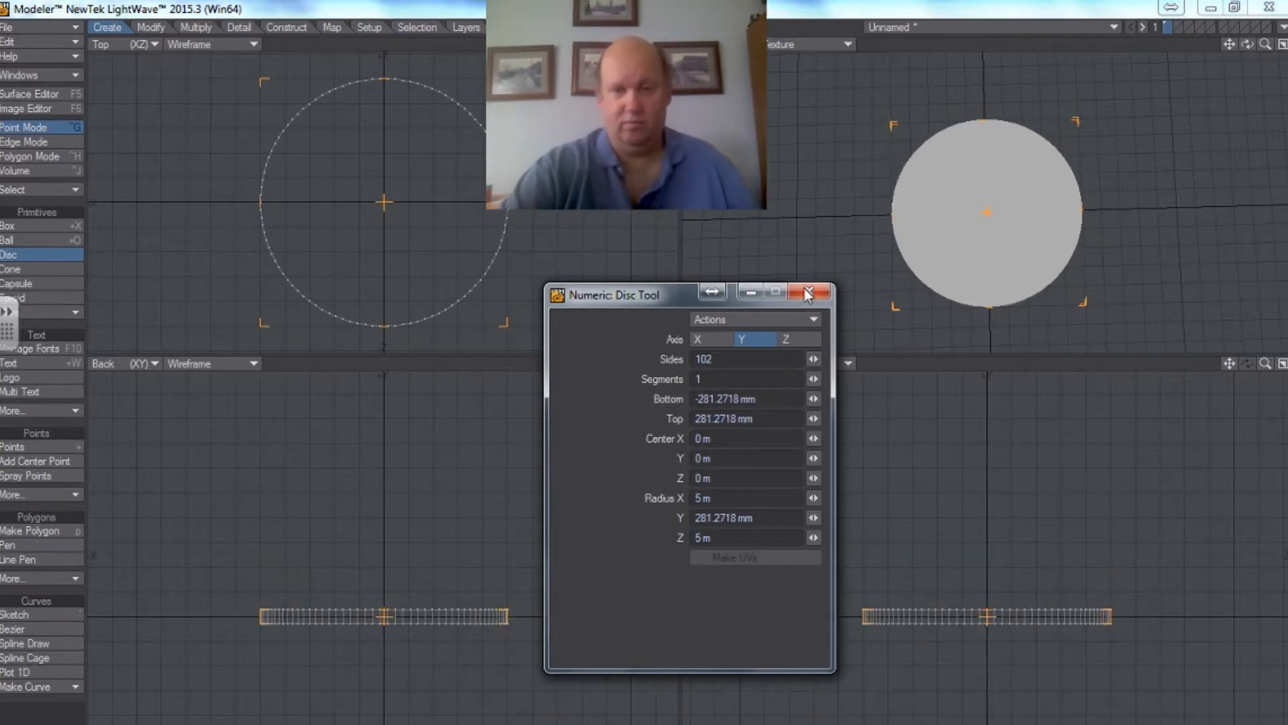
click(809, 290)
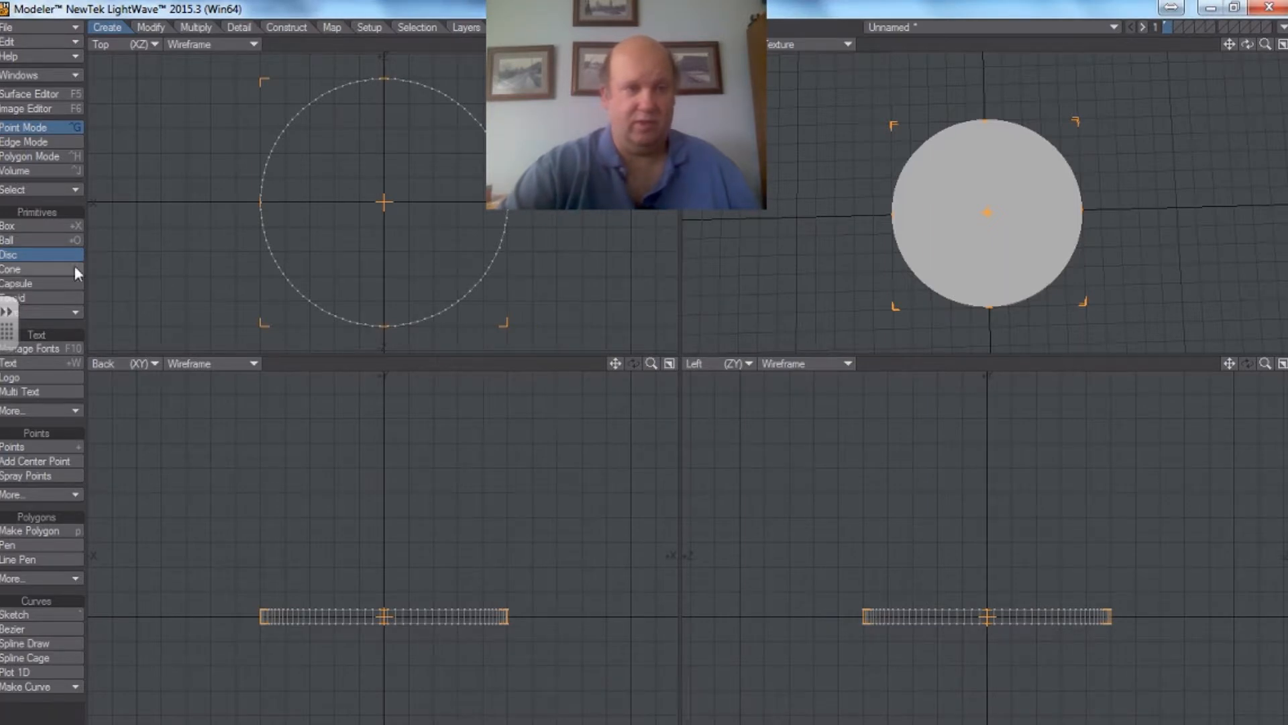
click(55, 257)
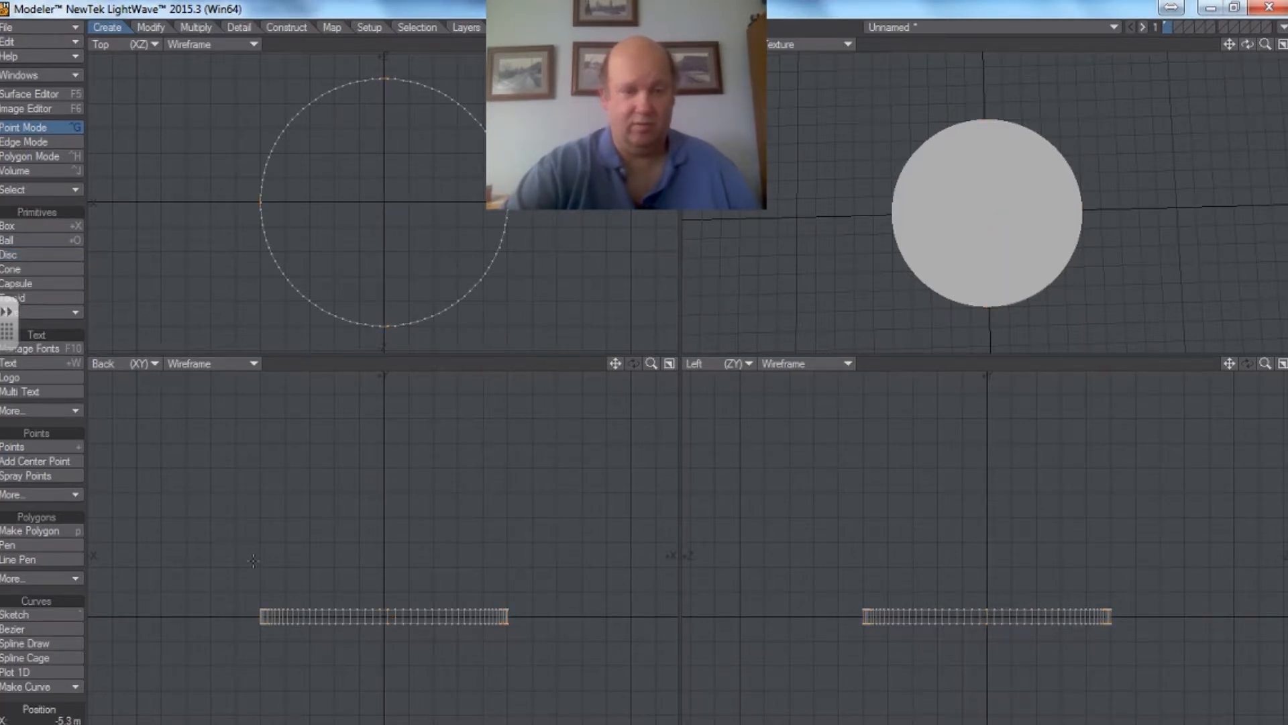
Lasso the disc's upper rim in the back view and make its top face the selected polygon
drag(323, 561, 515, 564)
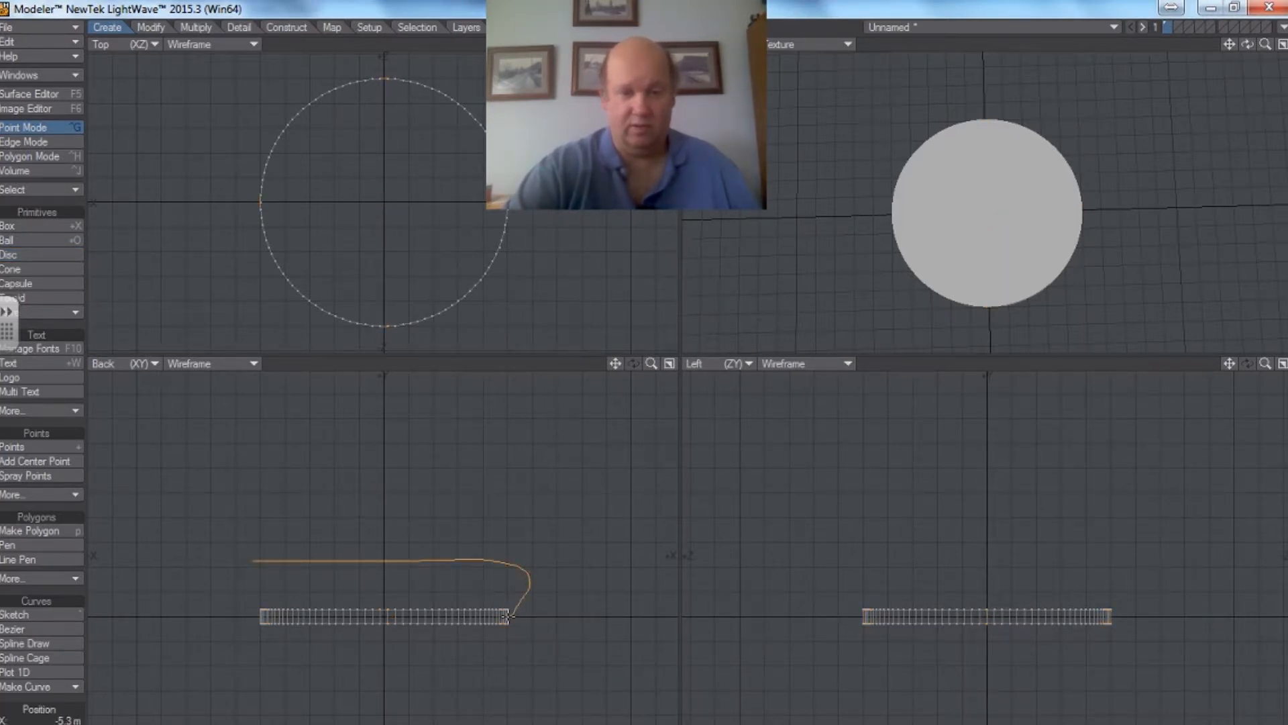
drag(437, 615, 249, 621)
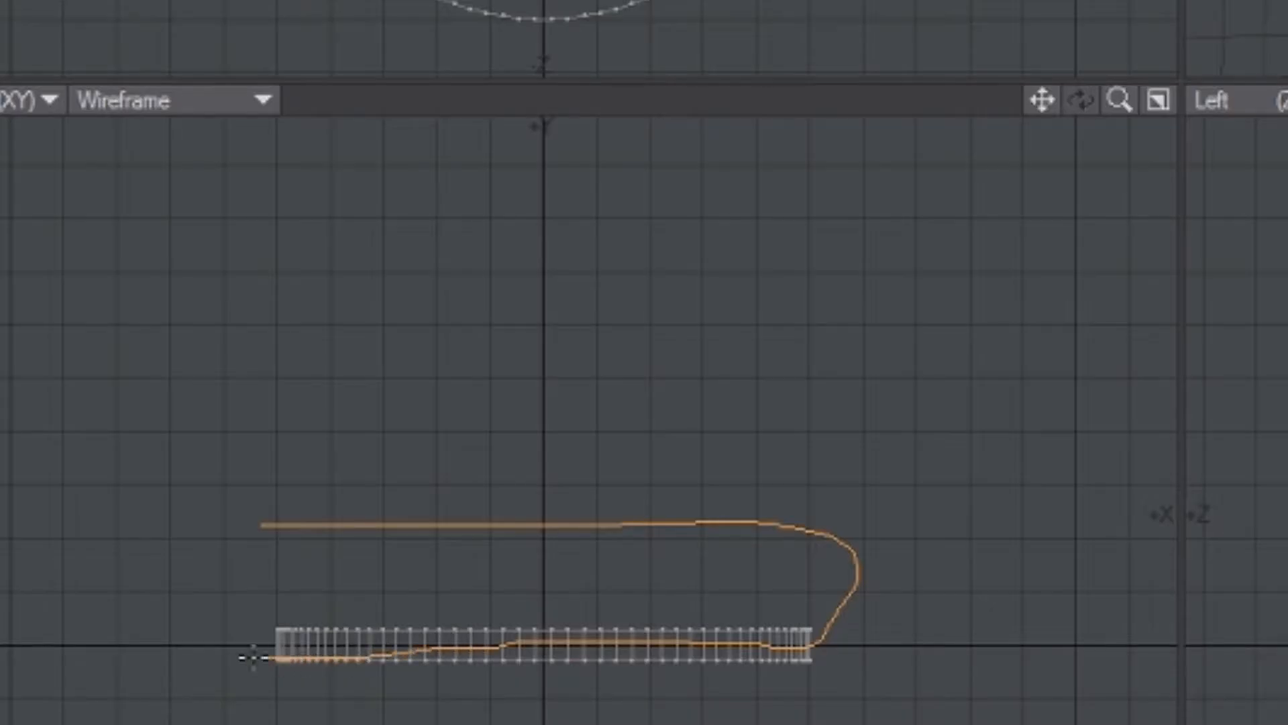
right_drag(251, 657, 288, 526)
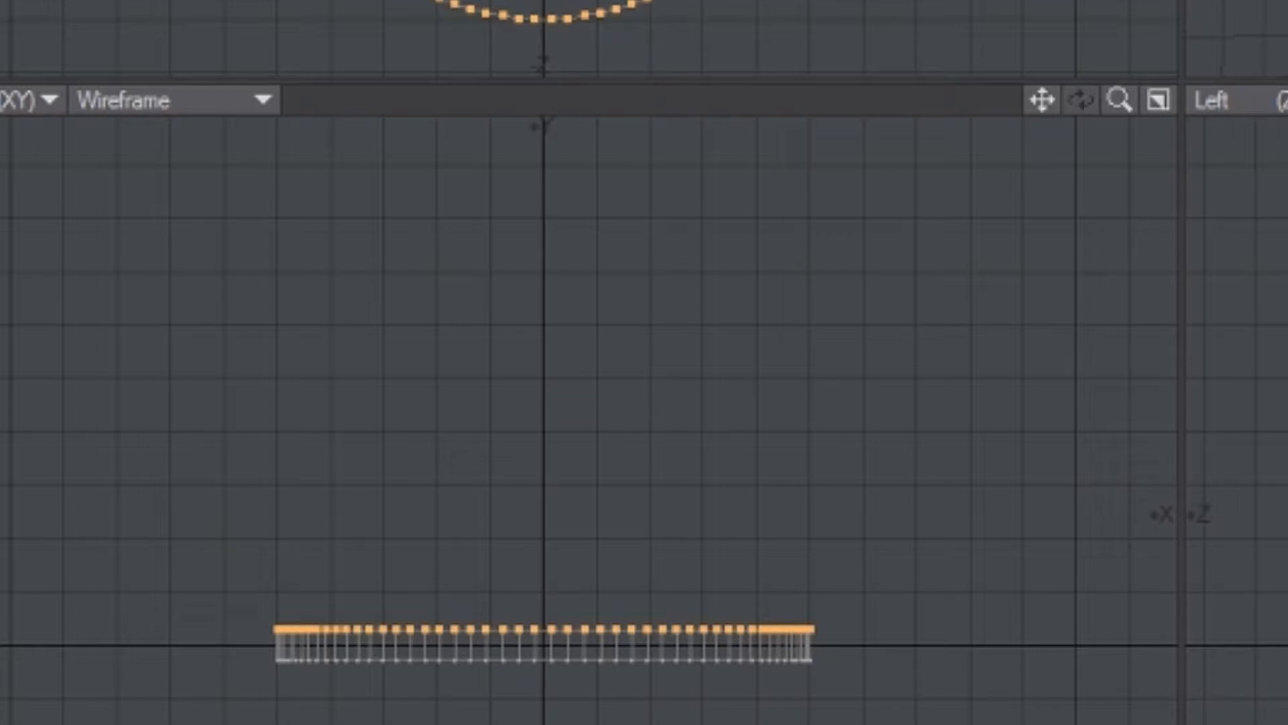
key(slash)
mouse_move(230, 465)
right_down()
mouse_move(674, 503)
mouse_move(863, 564)
mouse_move(848, 639)
mouse_move(264, 638)
mouse_move(300, 452)
mouse_move(319, 451)
right_up()
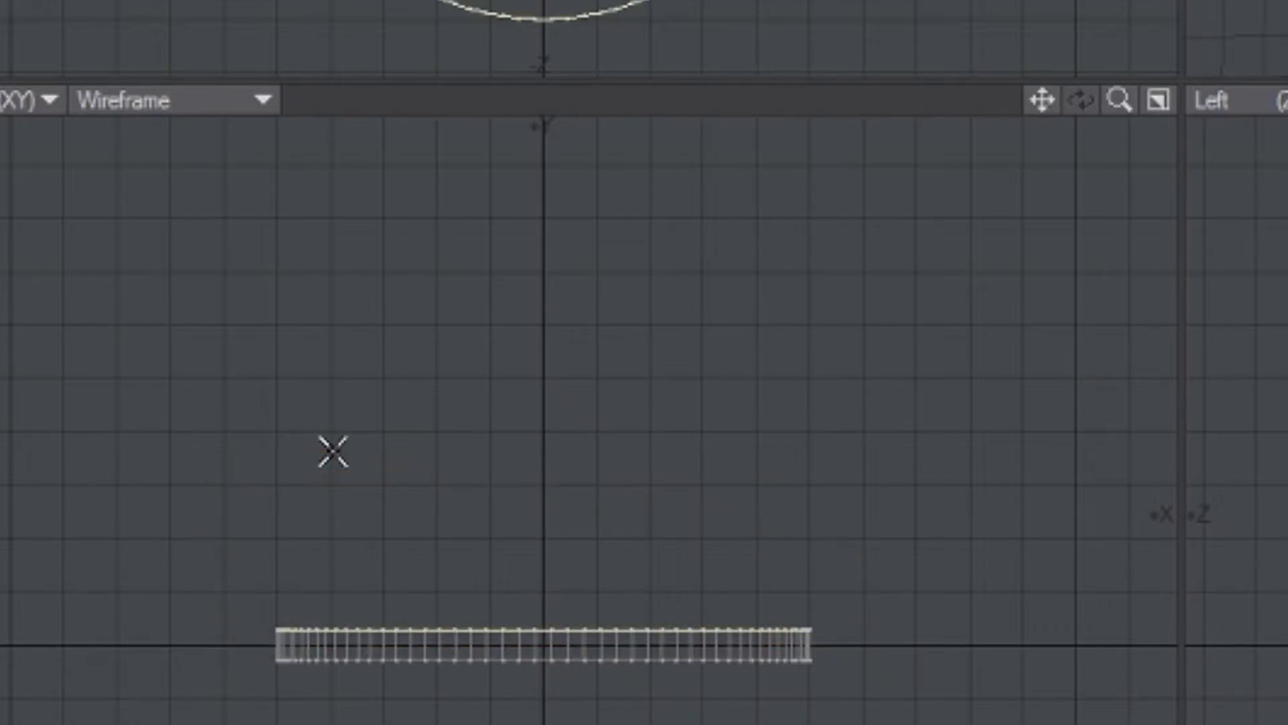
Bevel the top face outward and slightly upward in successive stages to form the bottle's flared base
drag(1119, 99, 1067, 99)
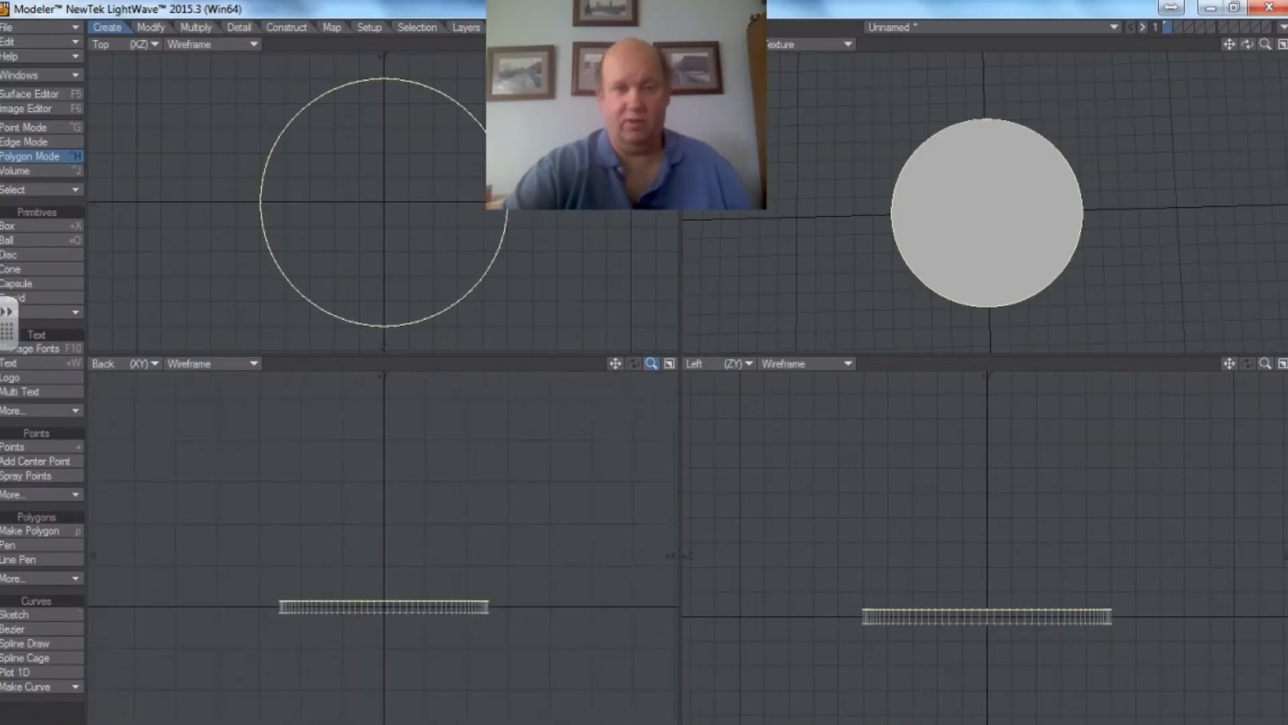
mouse_move(650, 361)
mouse_down()
mouse_move(617, 361)
mouse_move(650, 360)
mouse_up()
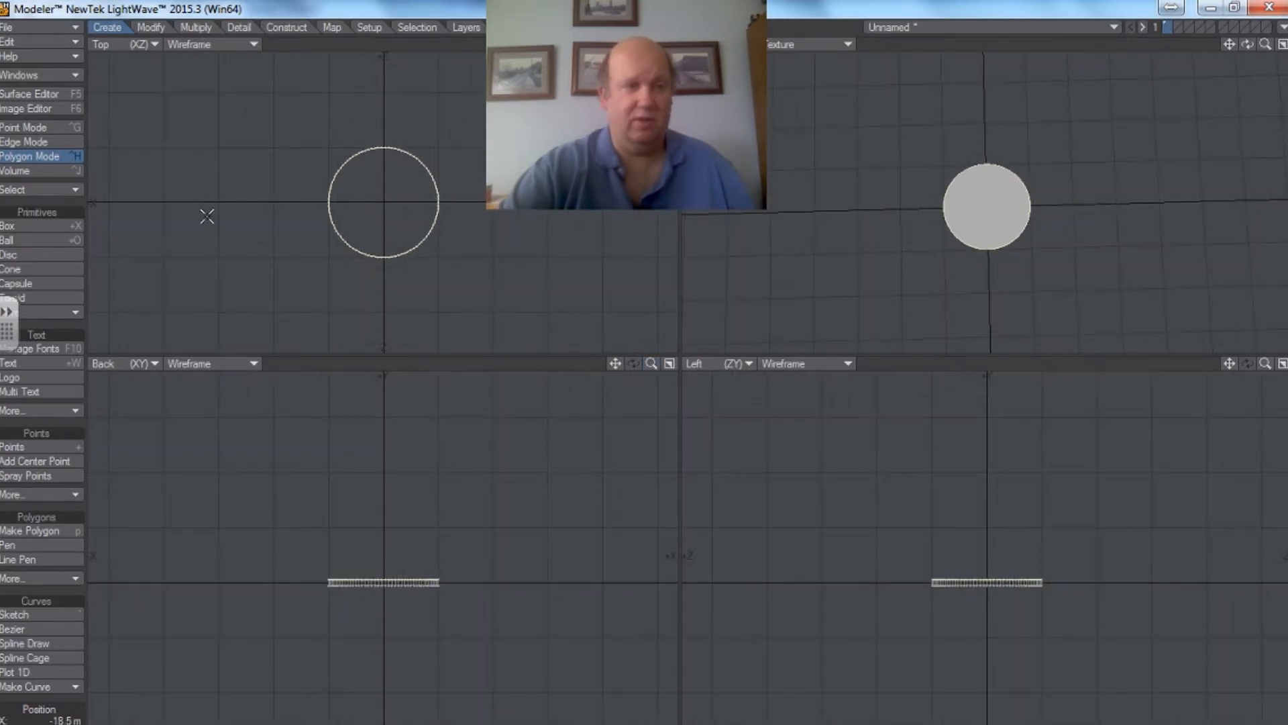
click(196, 27)
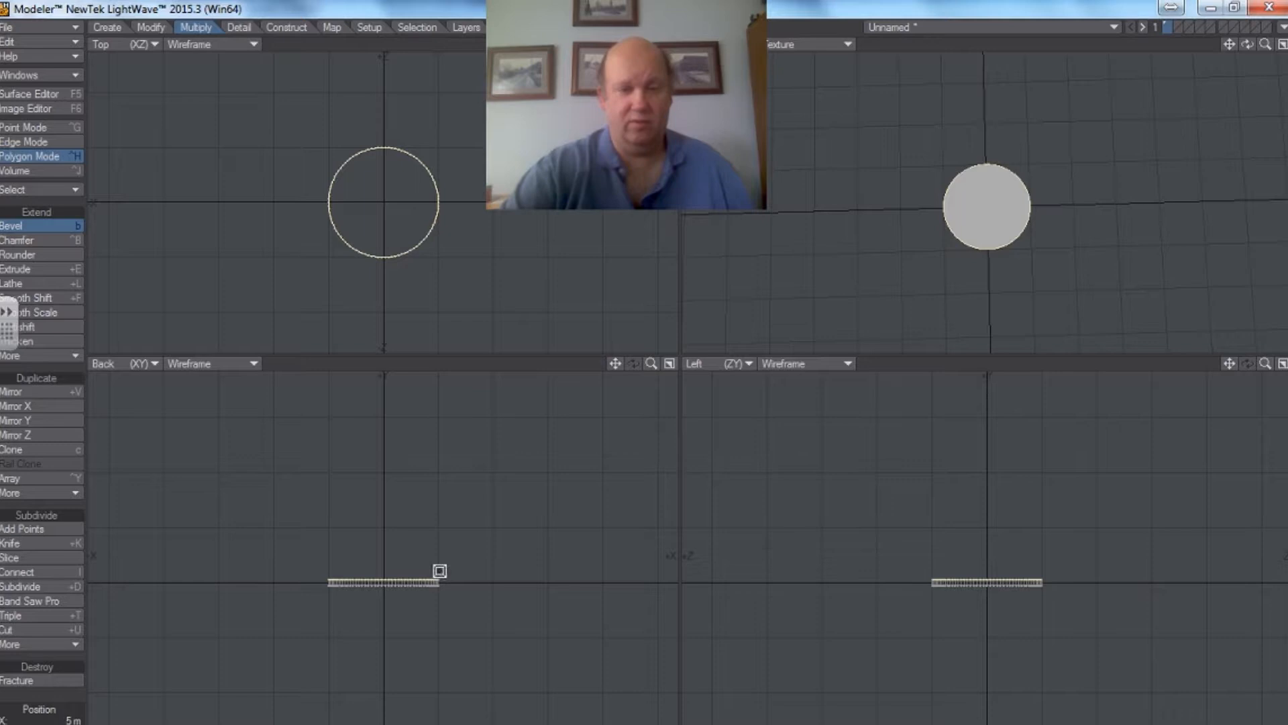
drag(454, 569, 458, 566)
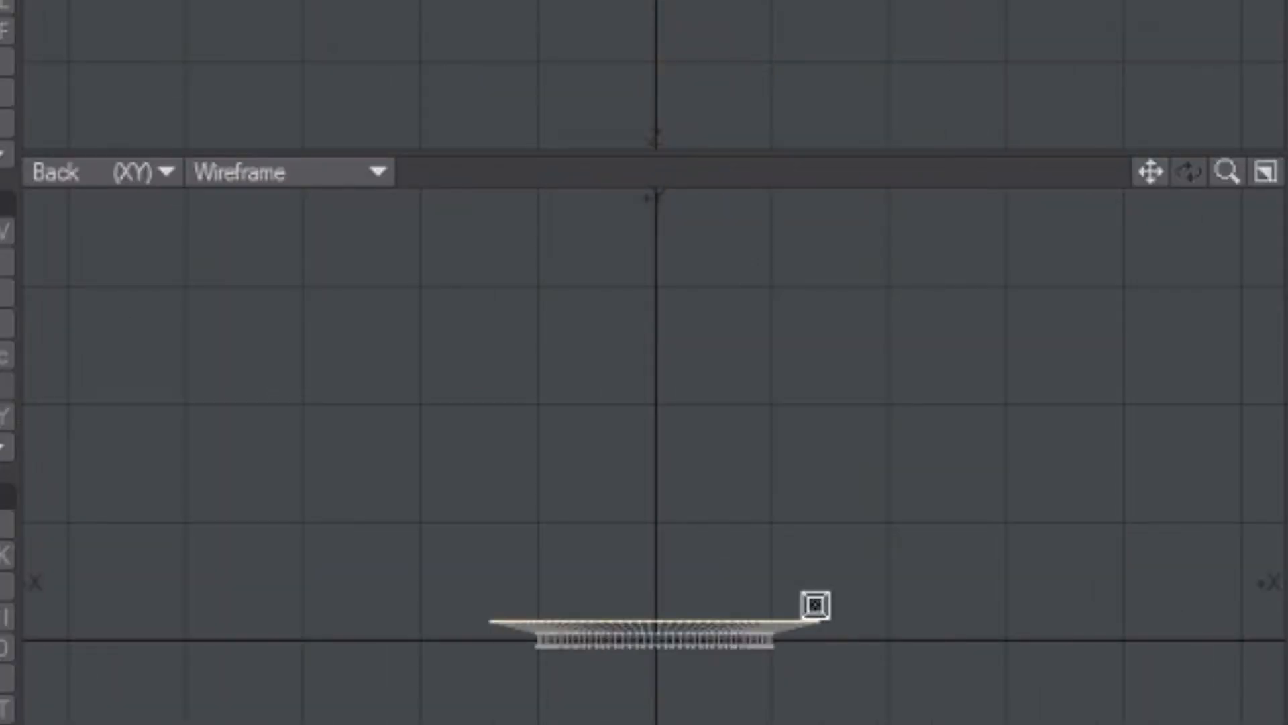
drag(815, 605, 818, 603)
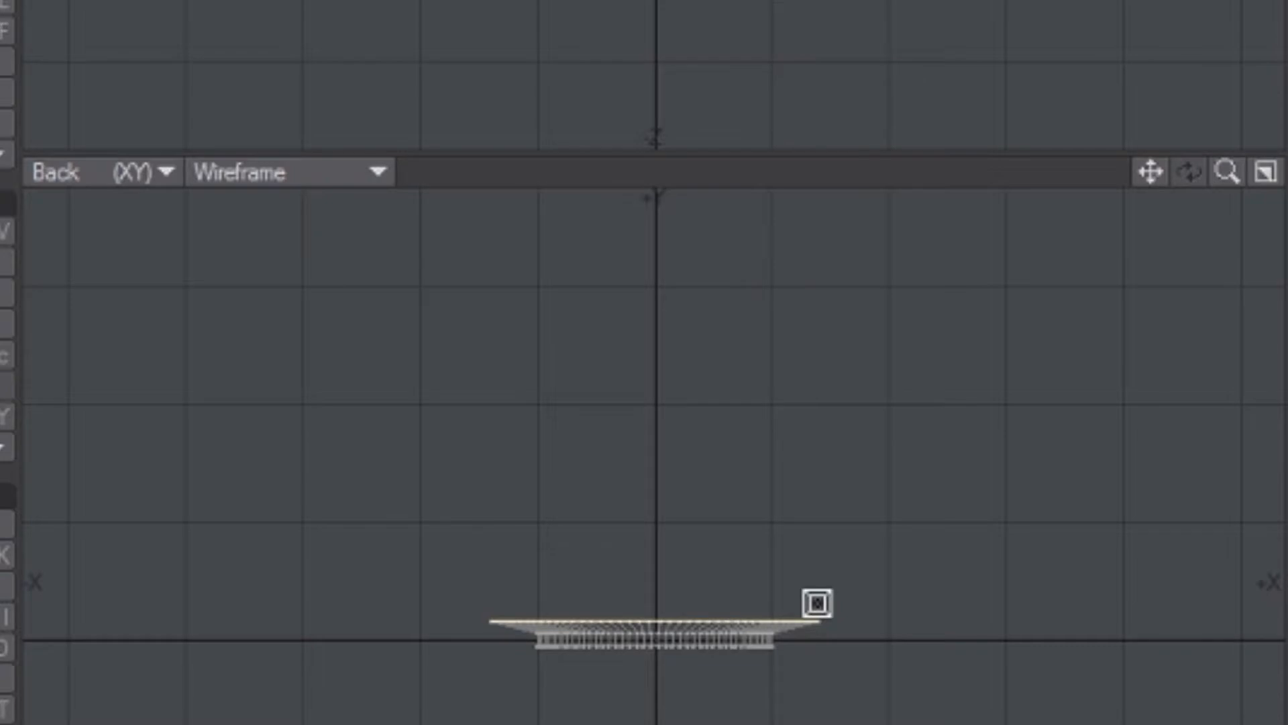
drag(818, 603, 858, 569)
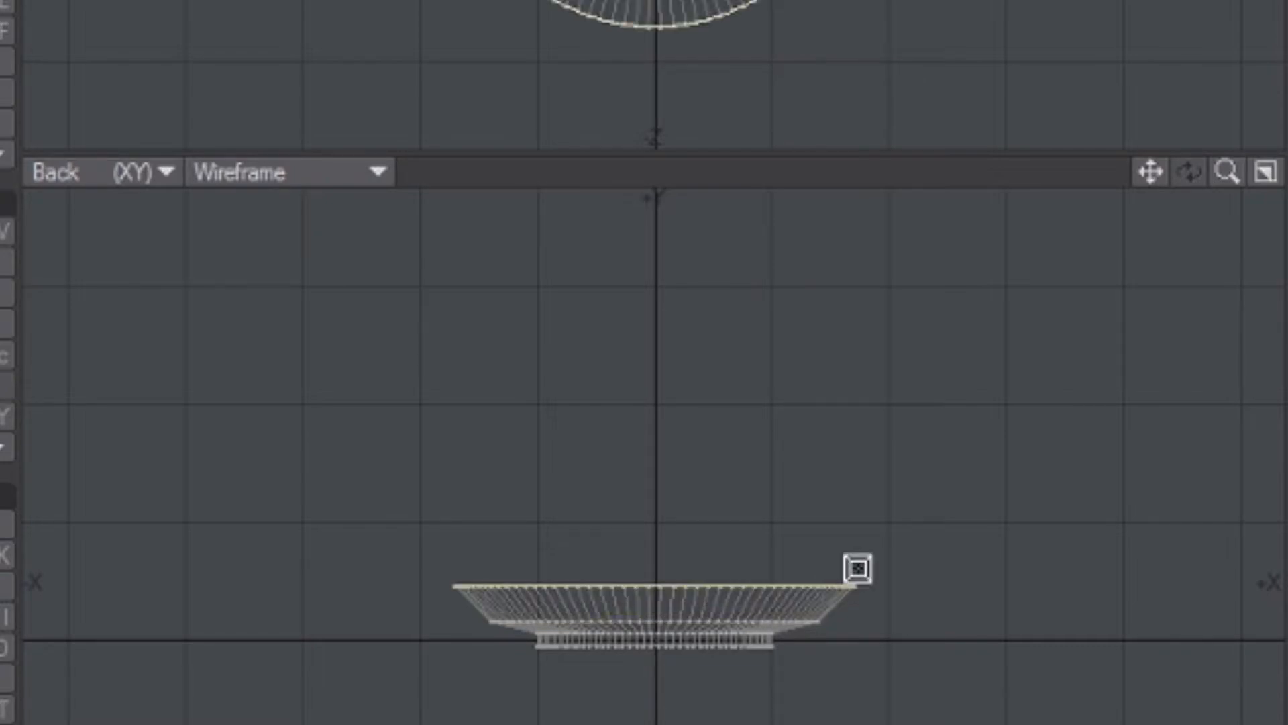
Bevel the top face almost straight up to raise the bottle's tall cylindrical body
drag(858, 569, 880, 276)
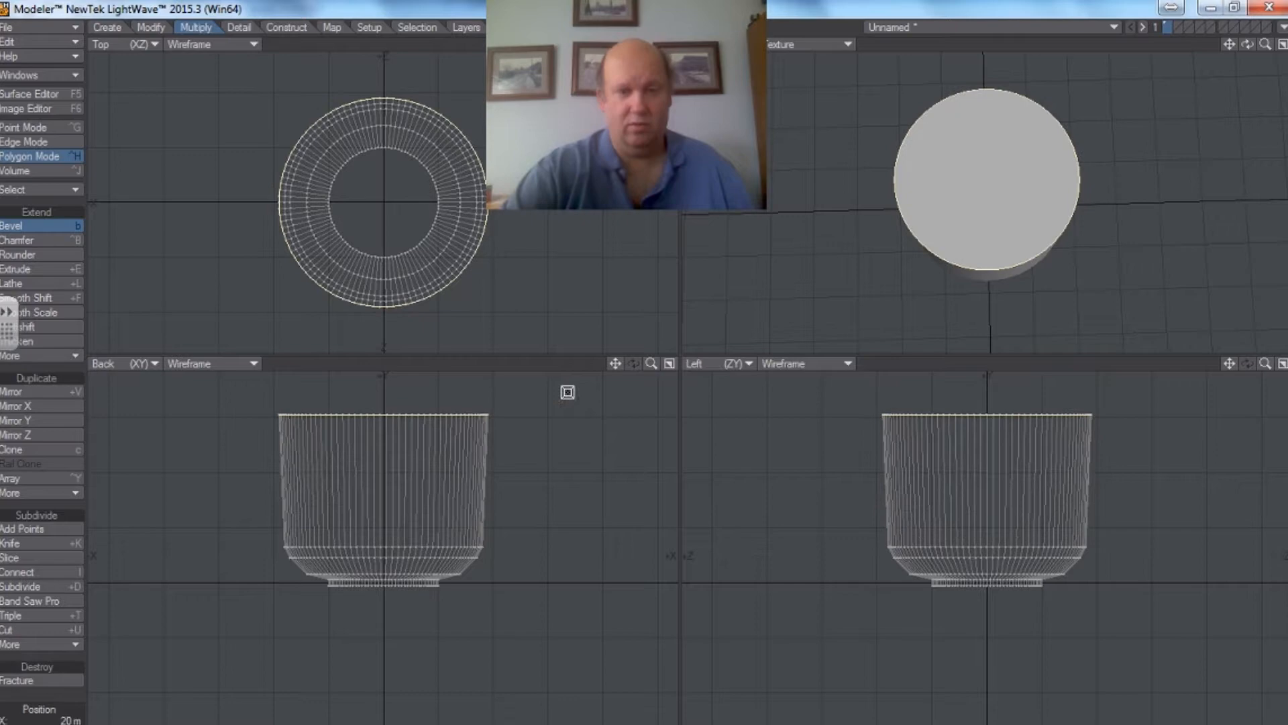
drag(650, 363, 587, 363)
drag(411, 520, 416, 389)
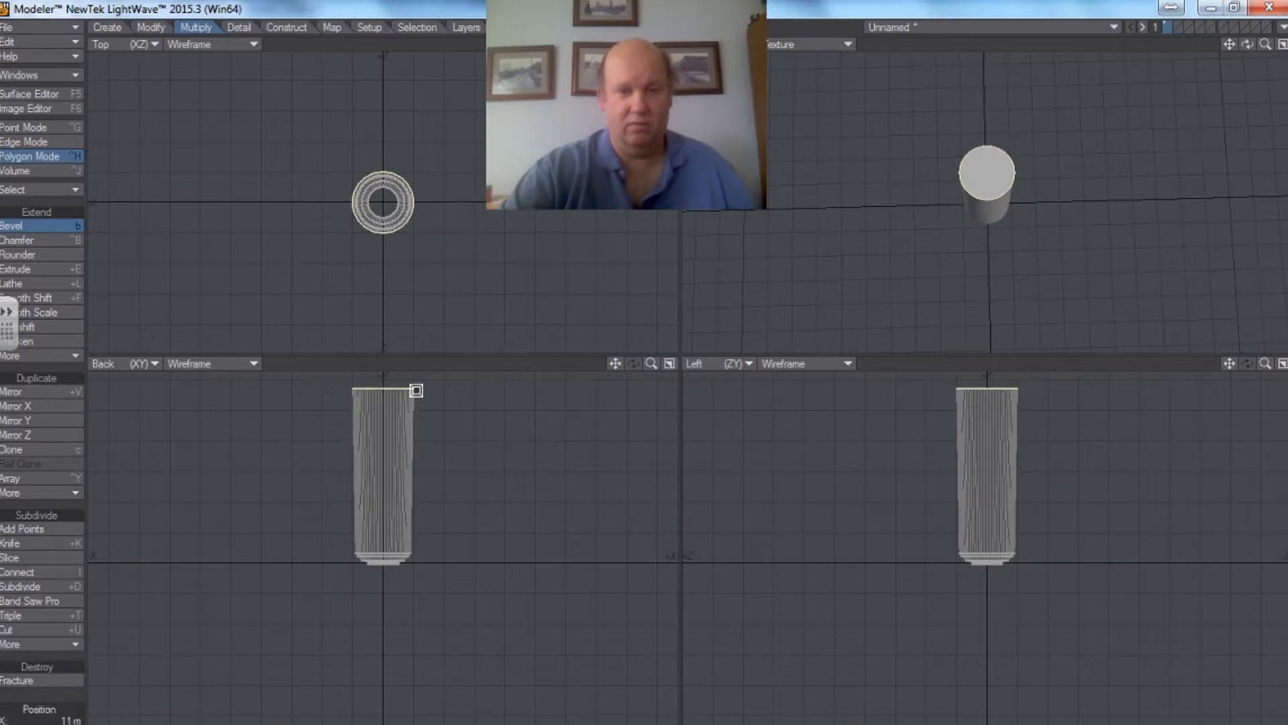
Bevel the top face inward and up into a sloping shoulder and narrow neck, finishing with a protruding collar at the mouth
drag(615, 363, 640, 498)
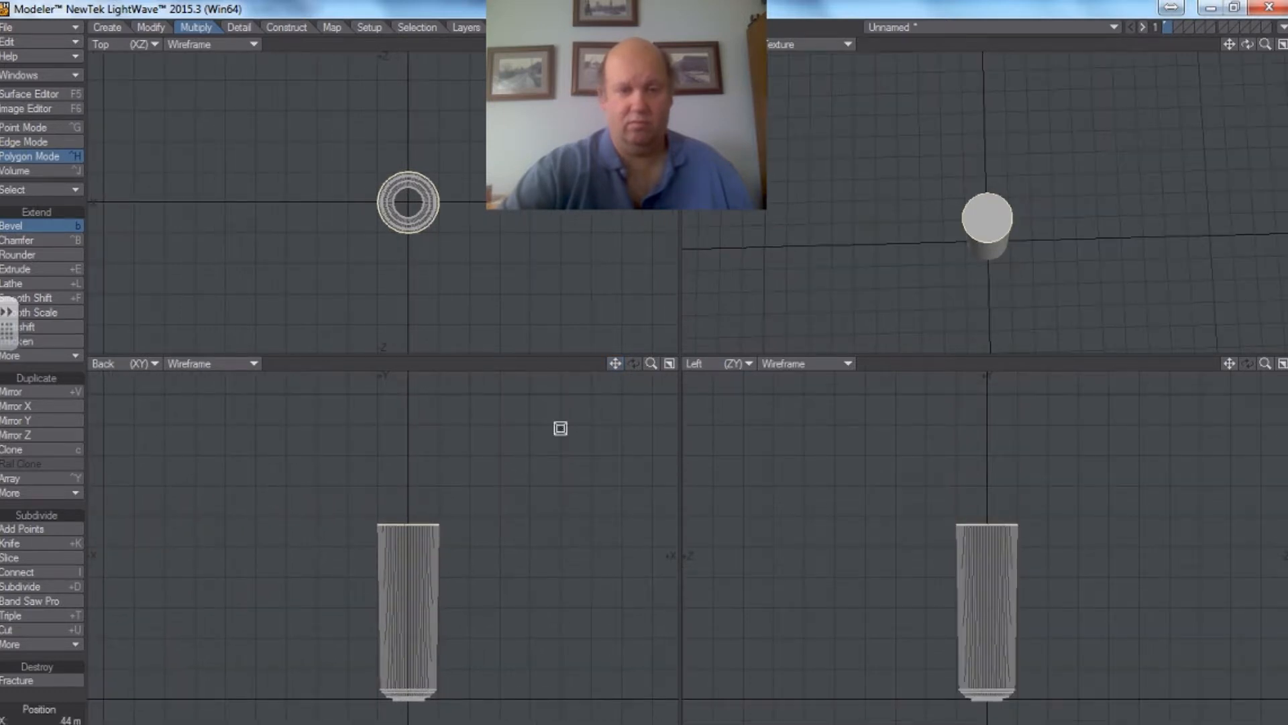
drag(436, 521, 416, 447)
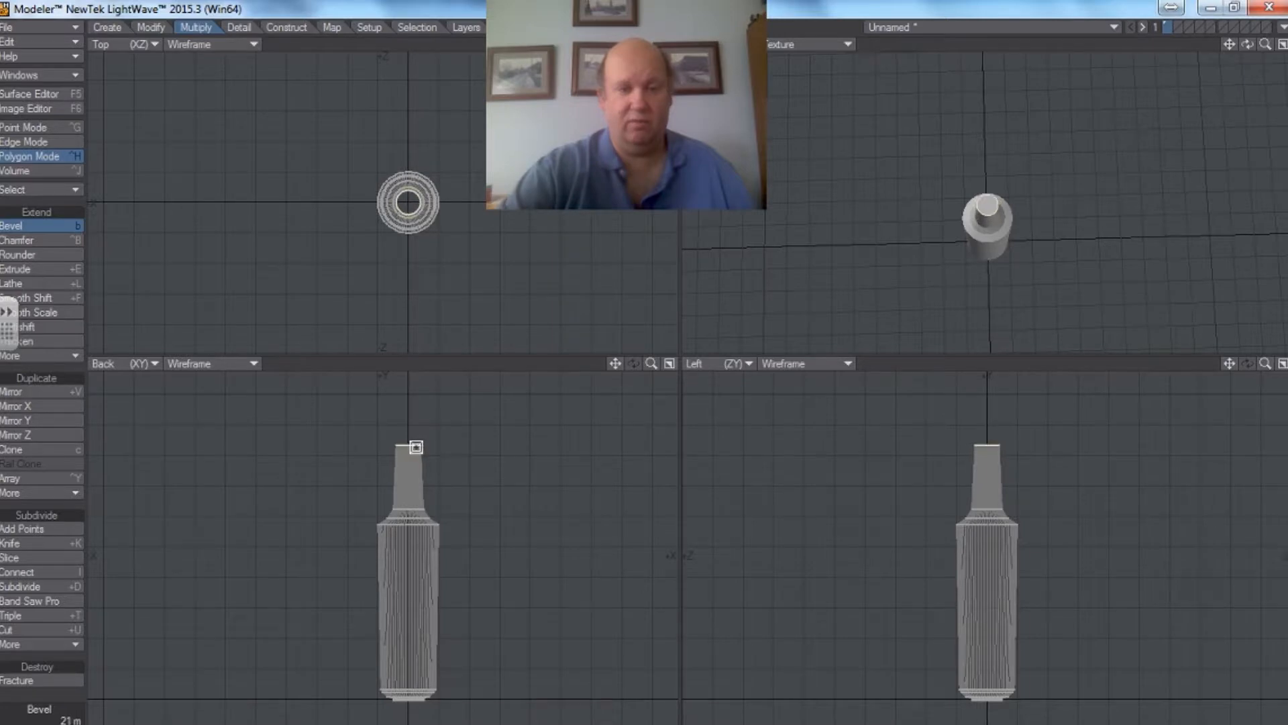
drag(416, 446, 425, 438)
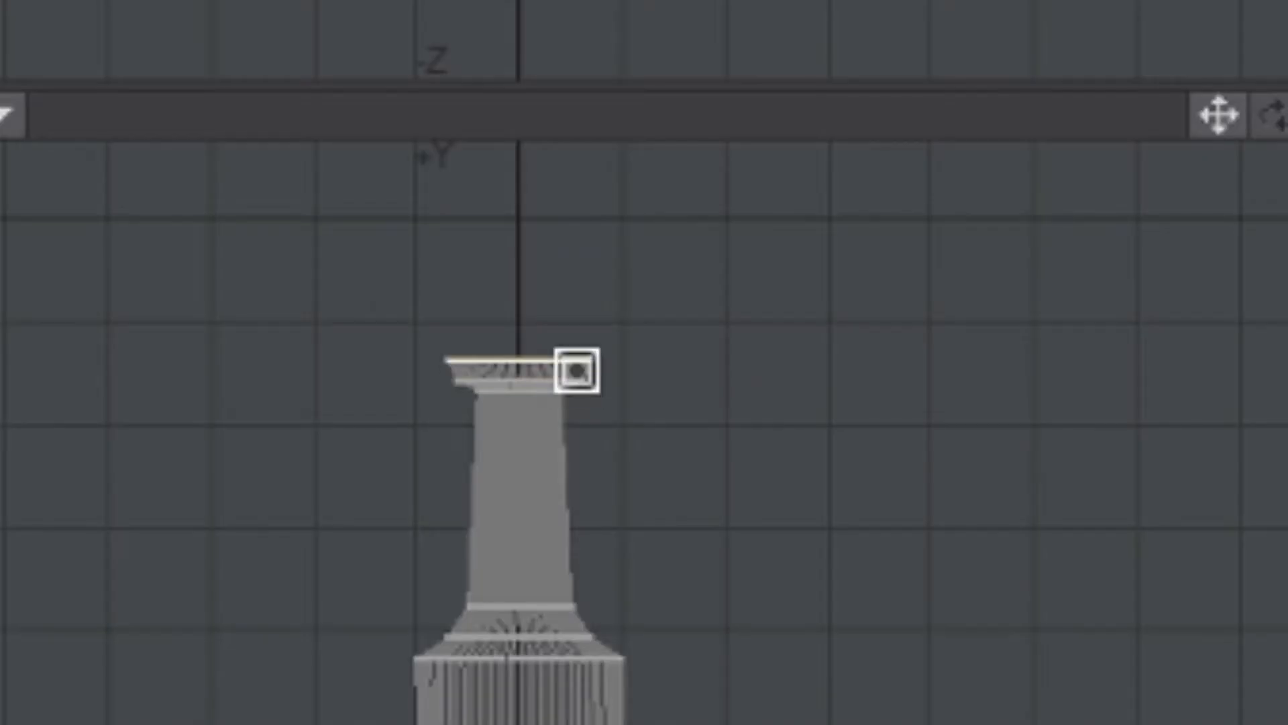
drag(577, 371, 554, 318)
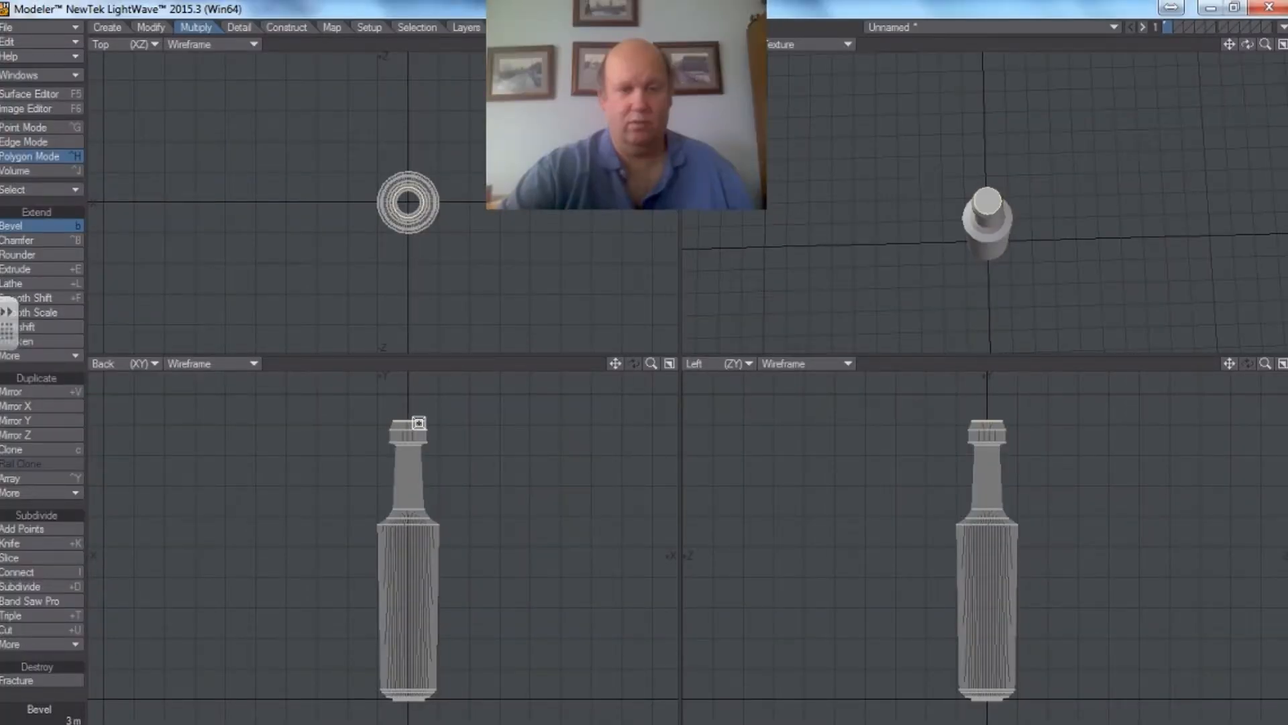
Inset the mouth face and bevel it down inside the neck to hollow the opening, and clear the polygon selection
drag(418, 423, 417, 423)
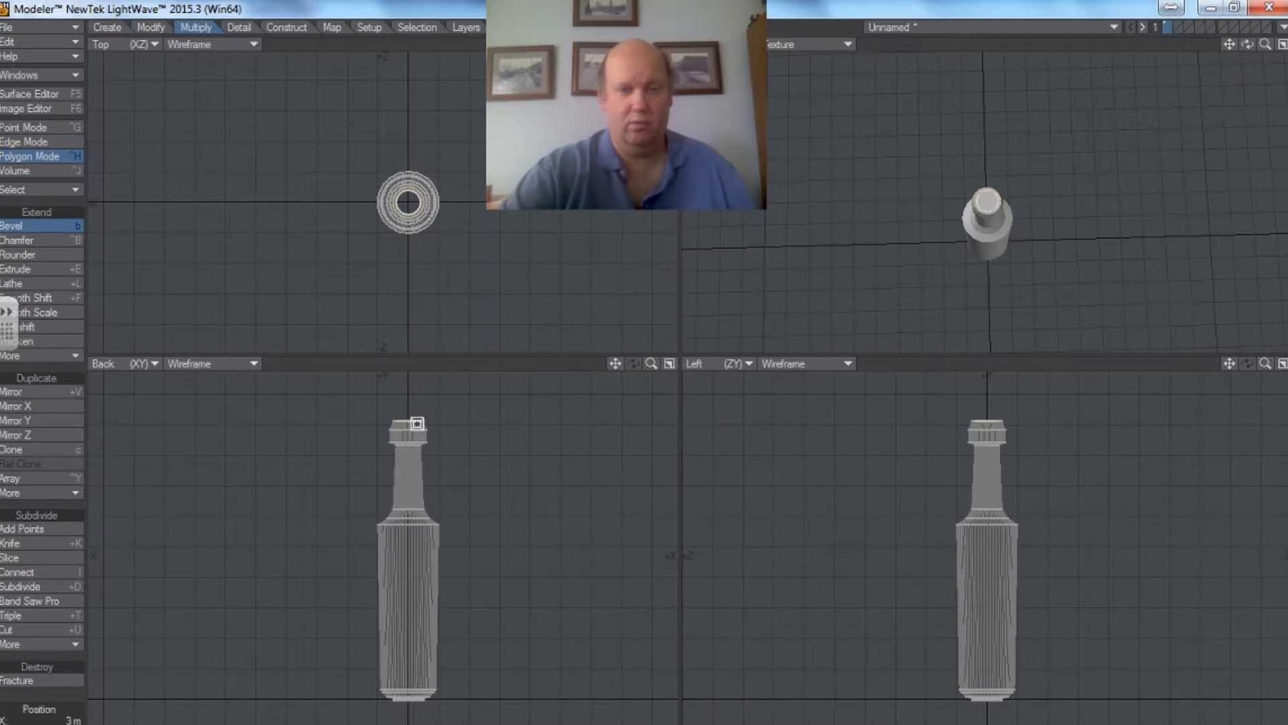
drag(417, 439, 420, 485)
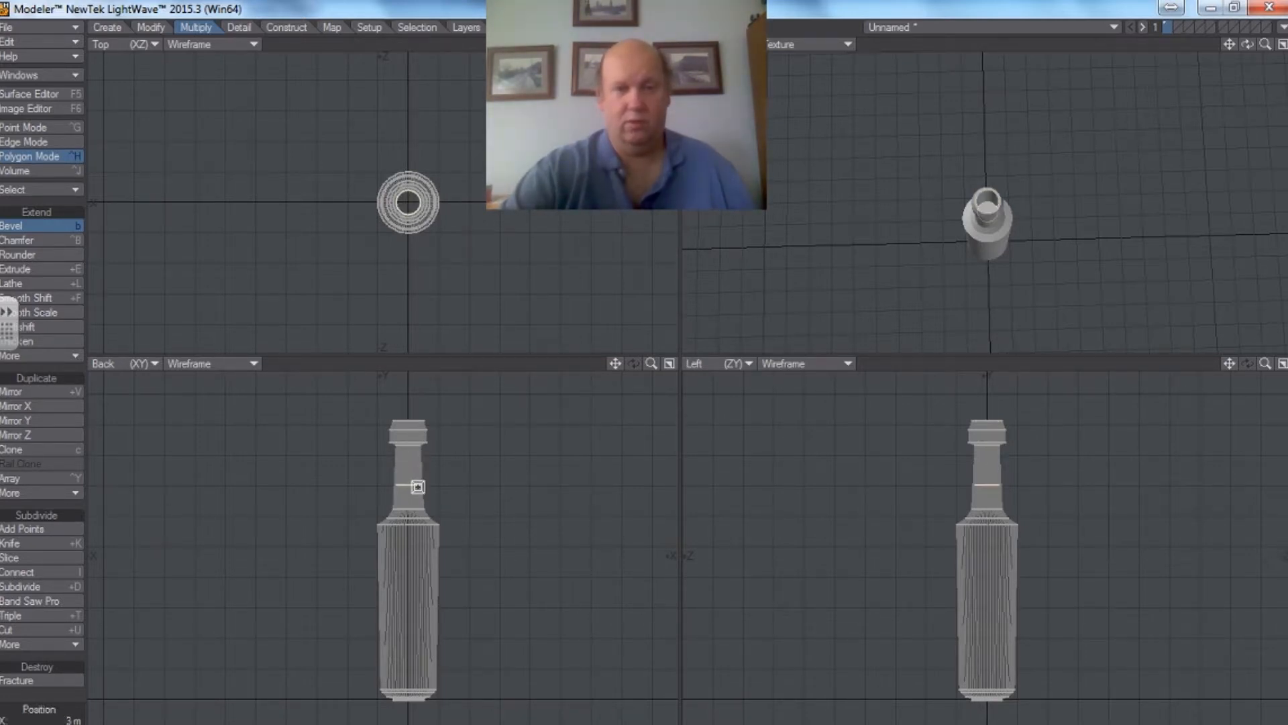
drag(1265, 44, 1228, 44)
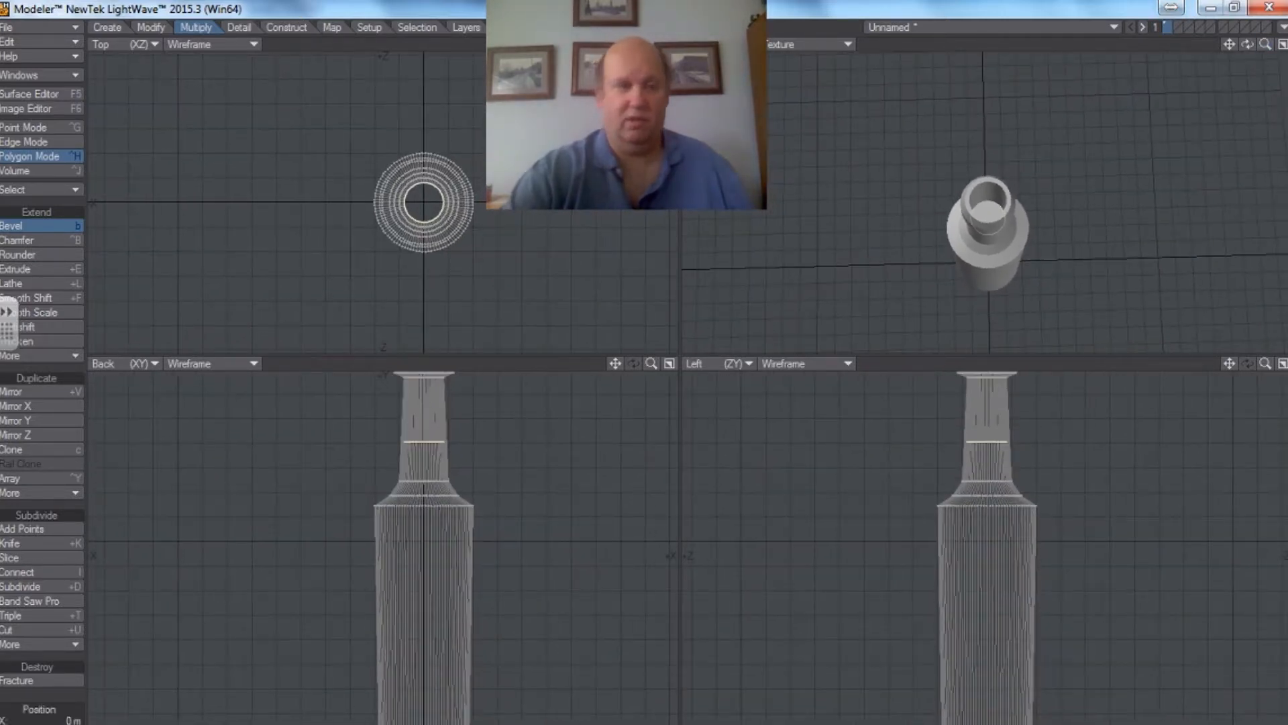
click(30, 229)
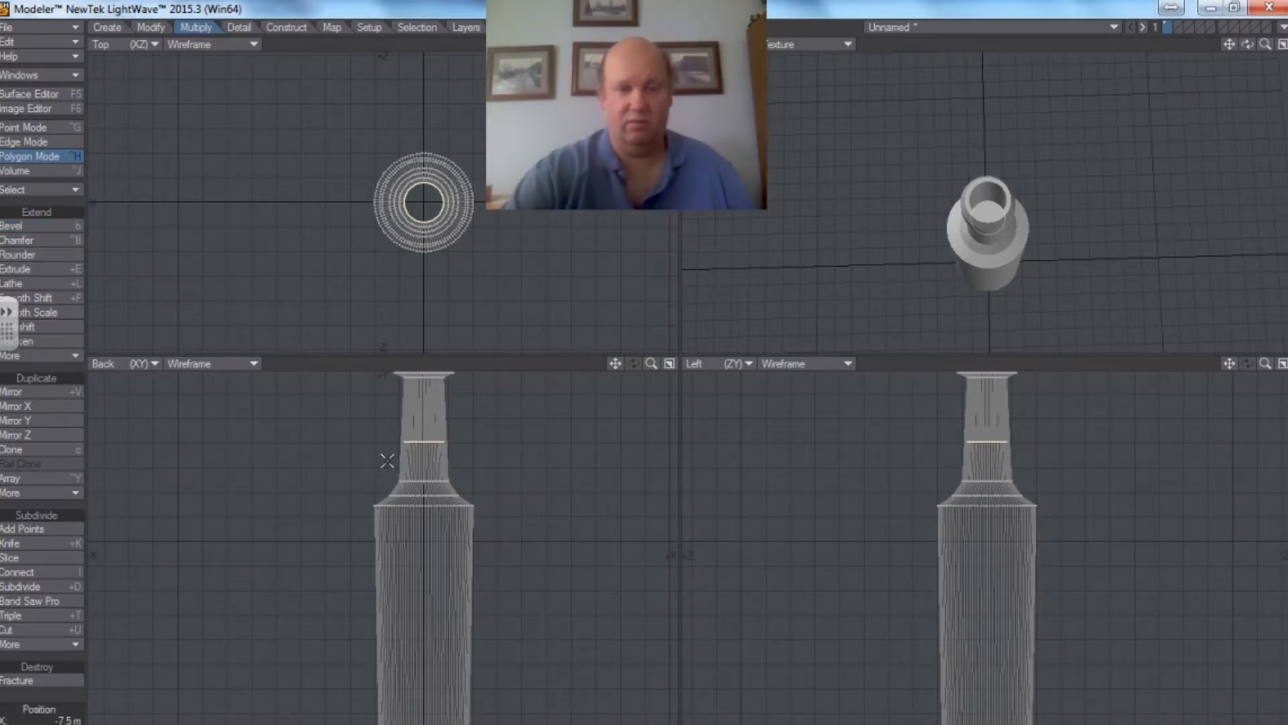
right_drag(398, 430, 390, 461)
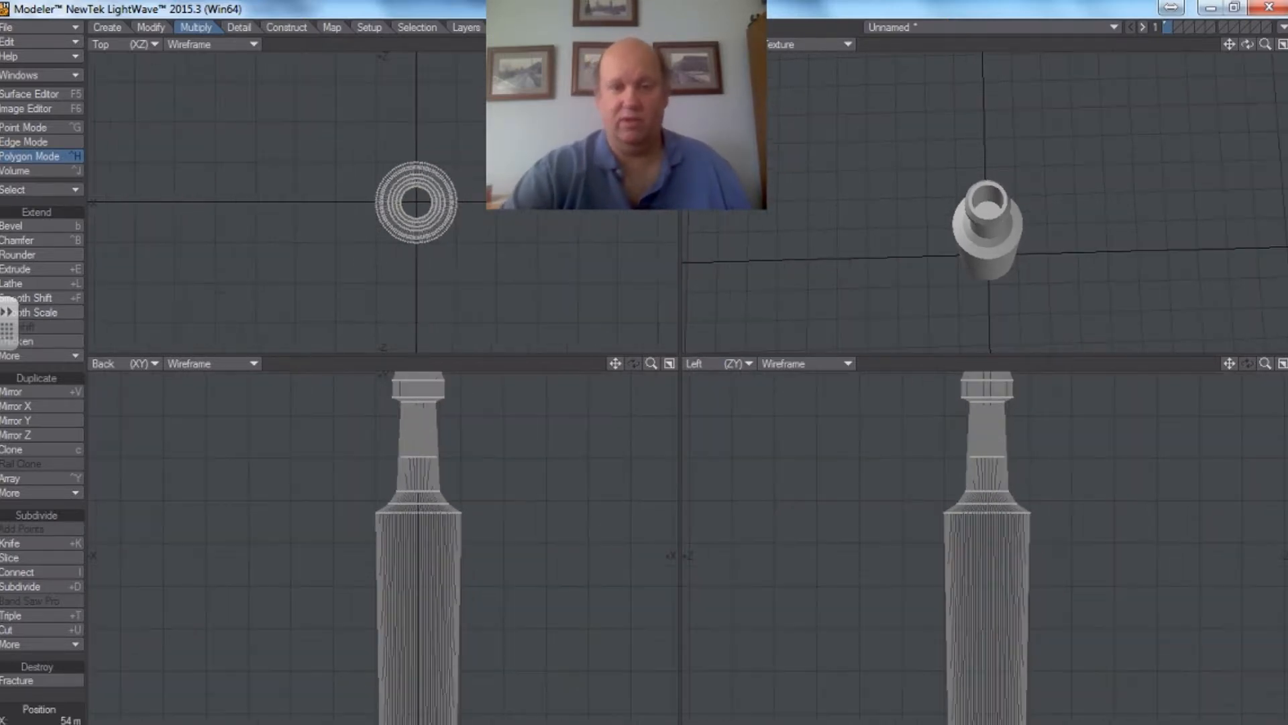
key(a)
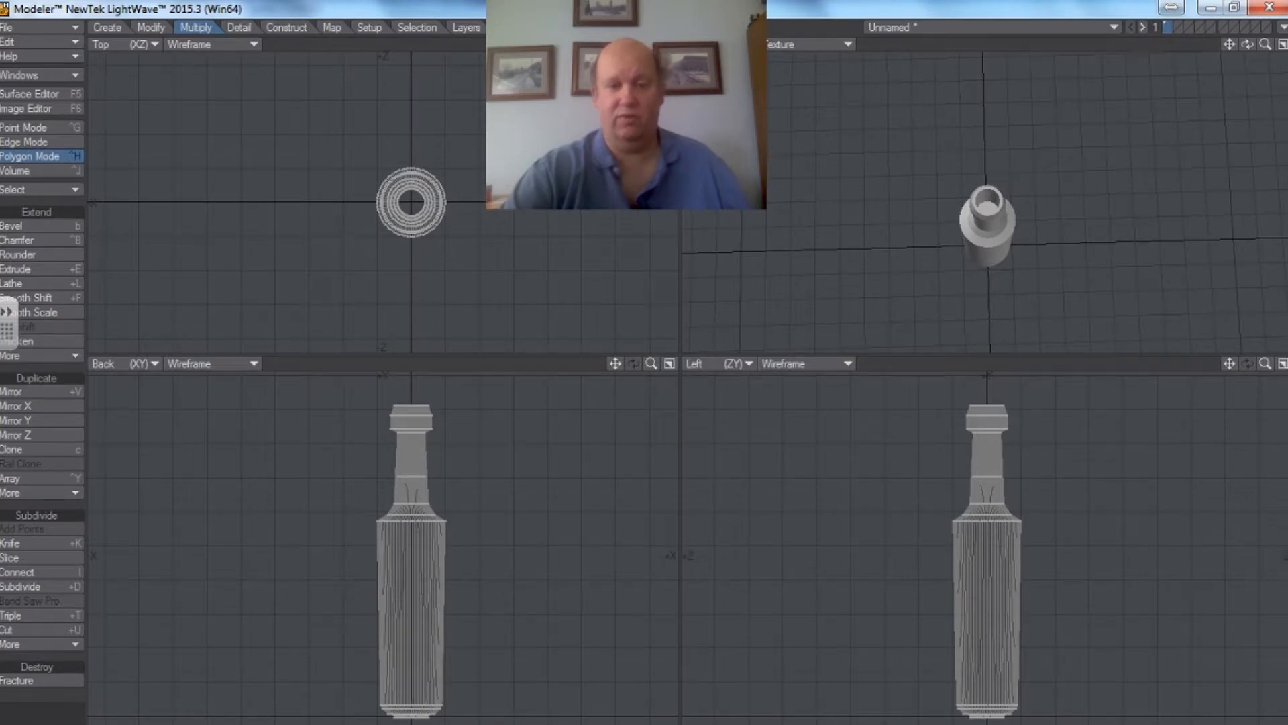
Make the empty second layer active and show the bottle's layer as the background reference
click(1181, 27)
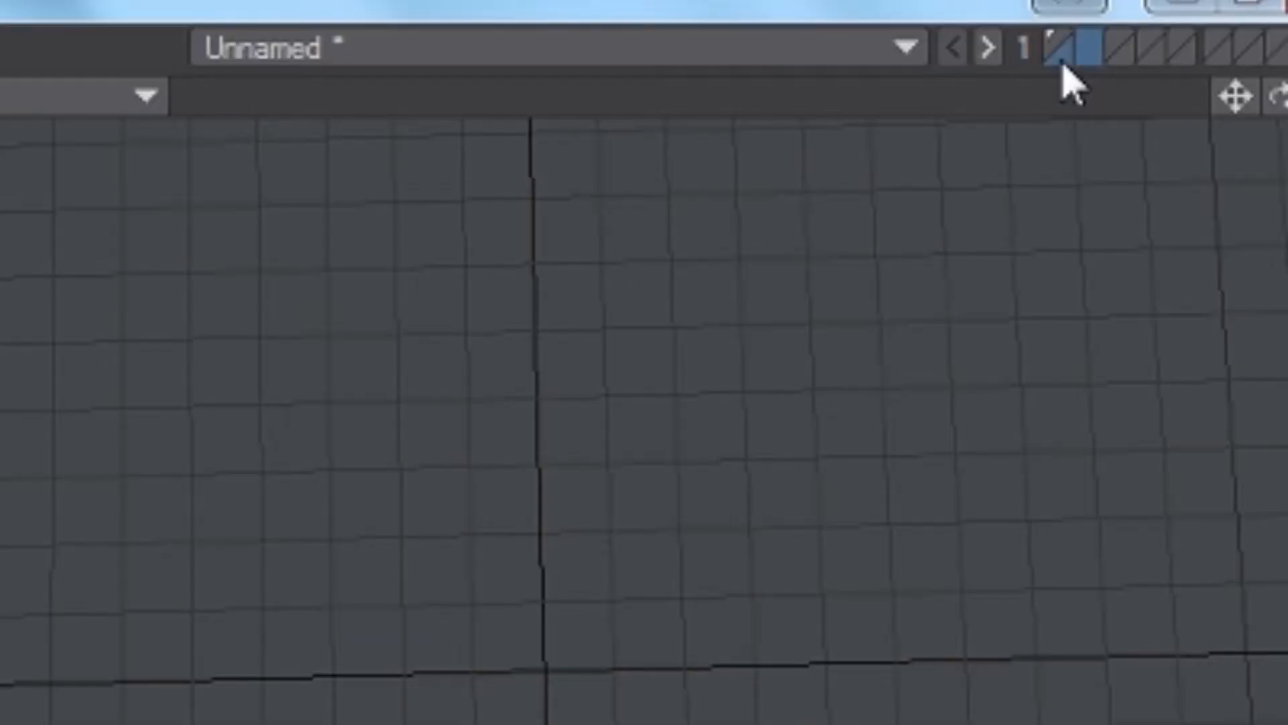
click(1061, 59)
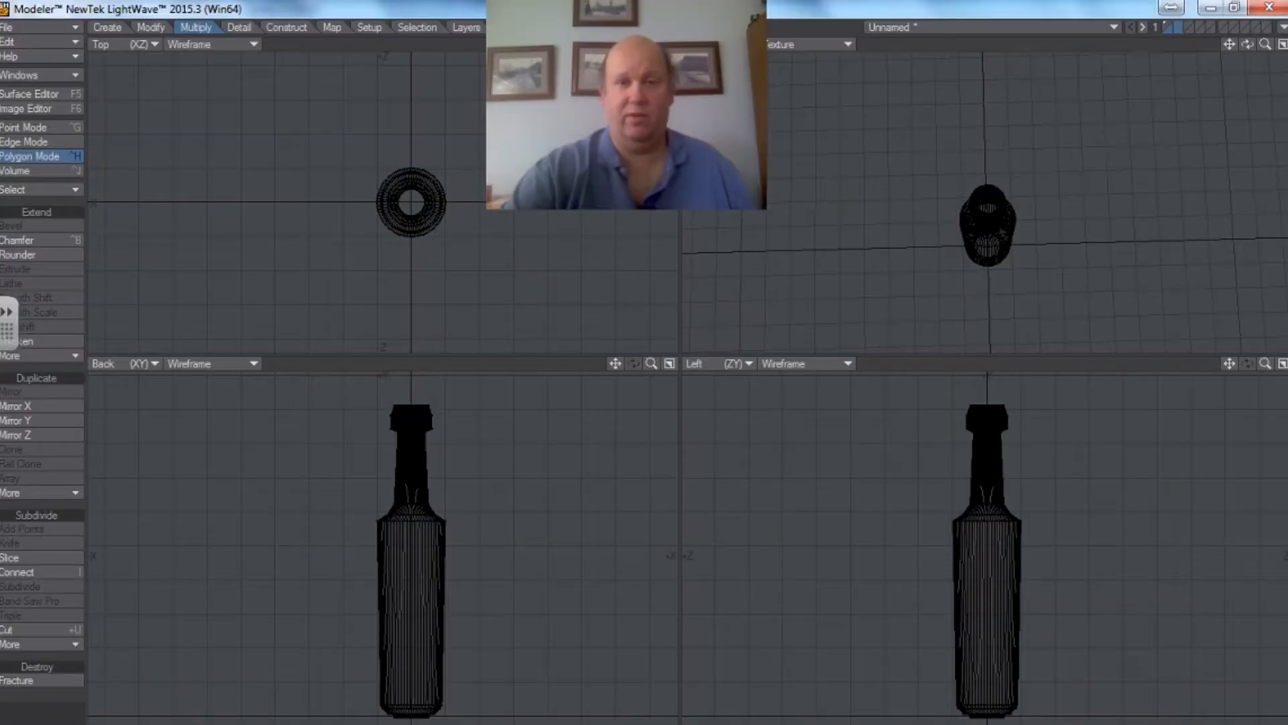
scroll(570, 148, up, 6)
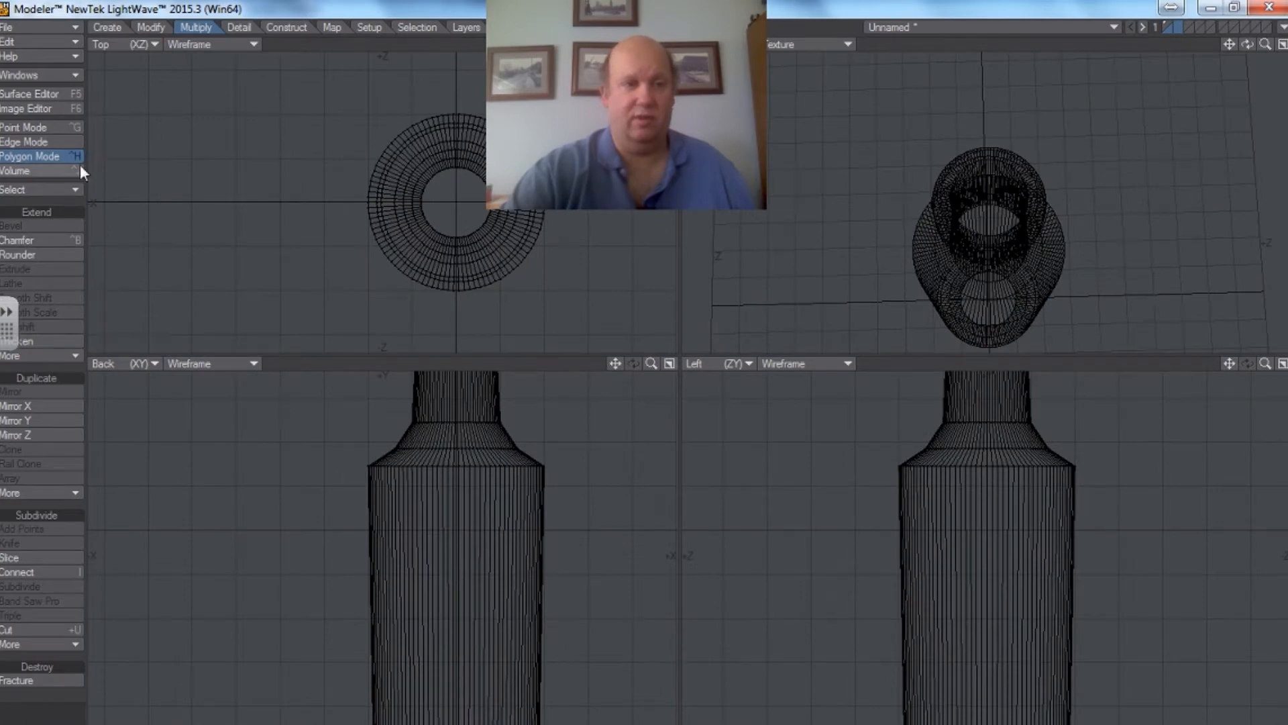
Draw a disc matching the neck opening in the top view and stretch it from inside the upper body to above the mouth
click(113, 27)
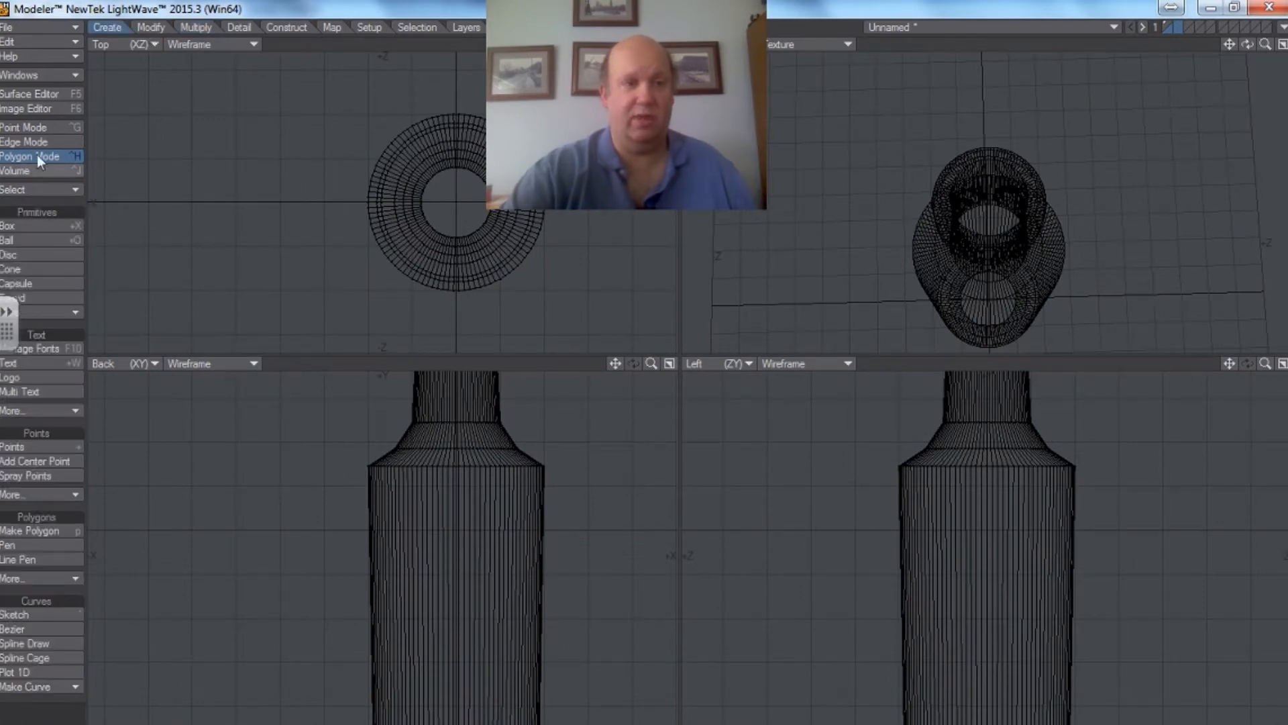
click(27, 254)
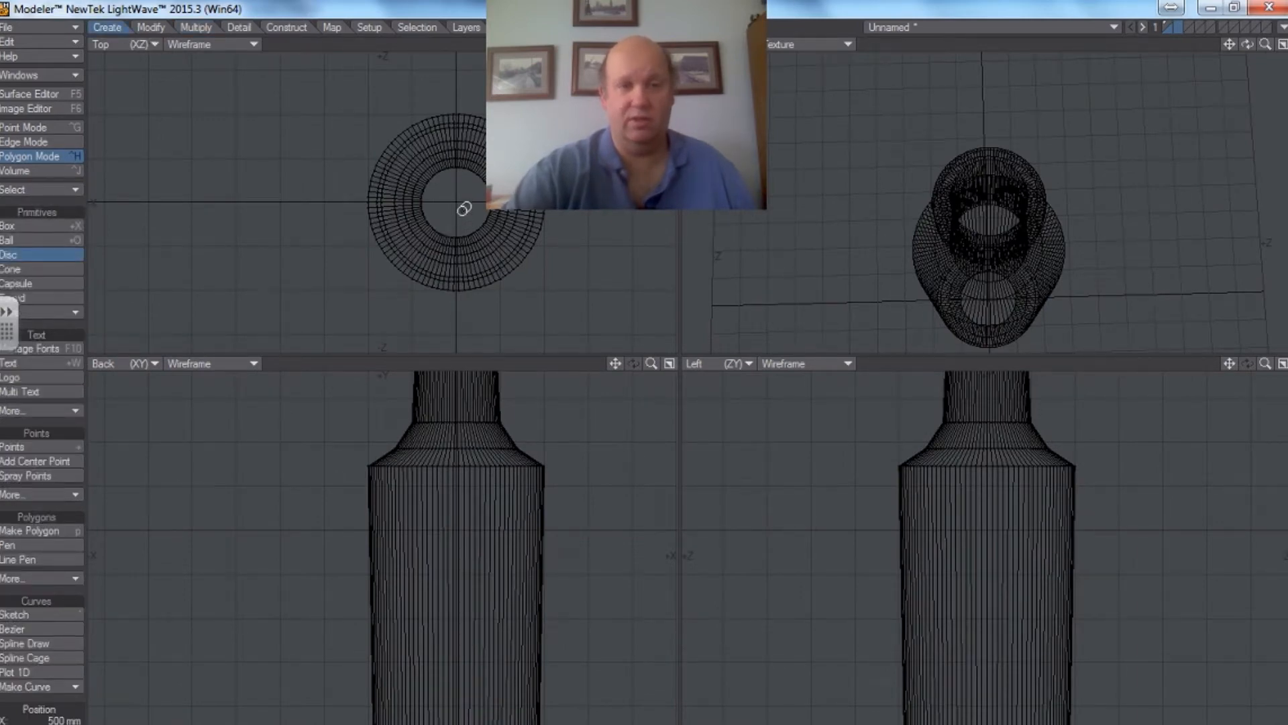
drag(457, 199, 491, 162)
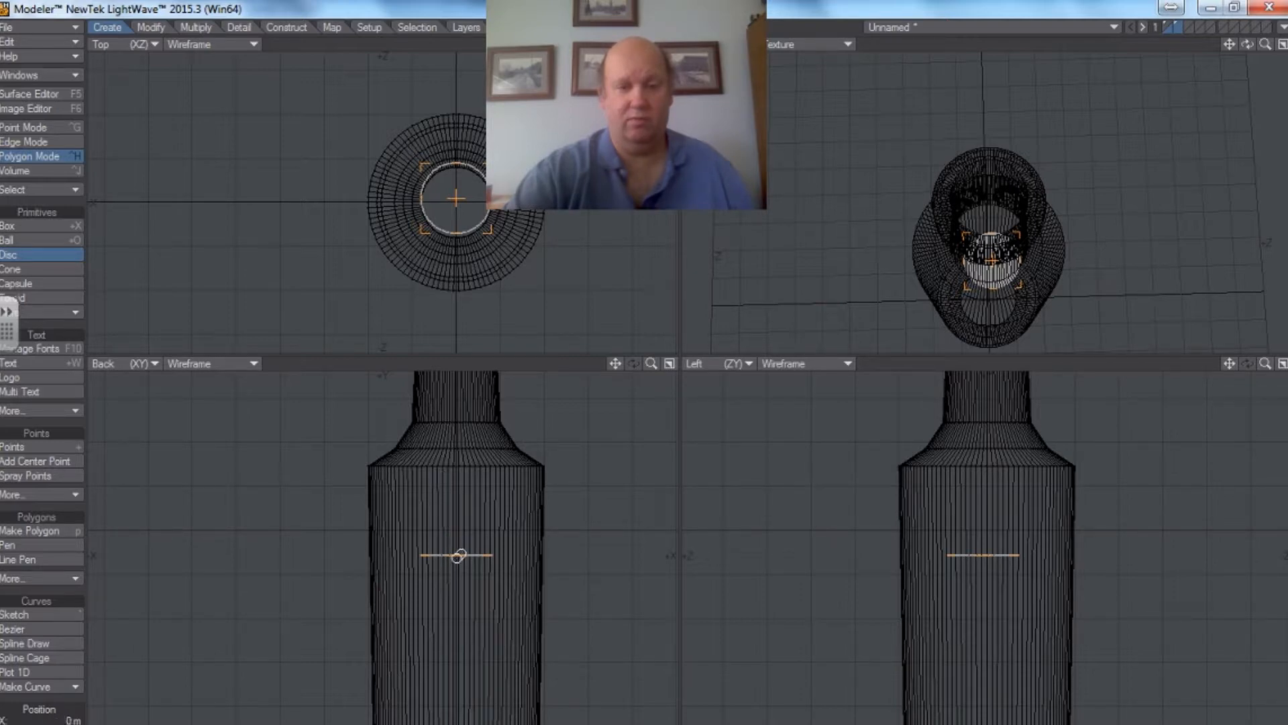
drag(459, 555, 493, 189)
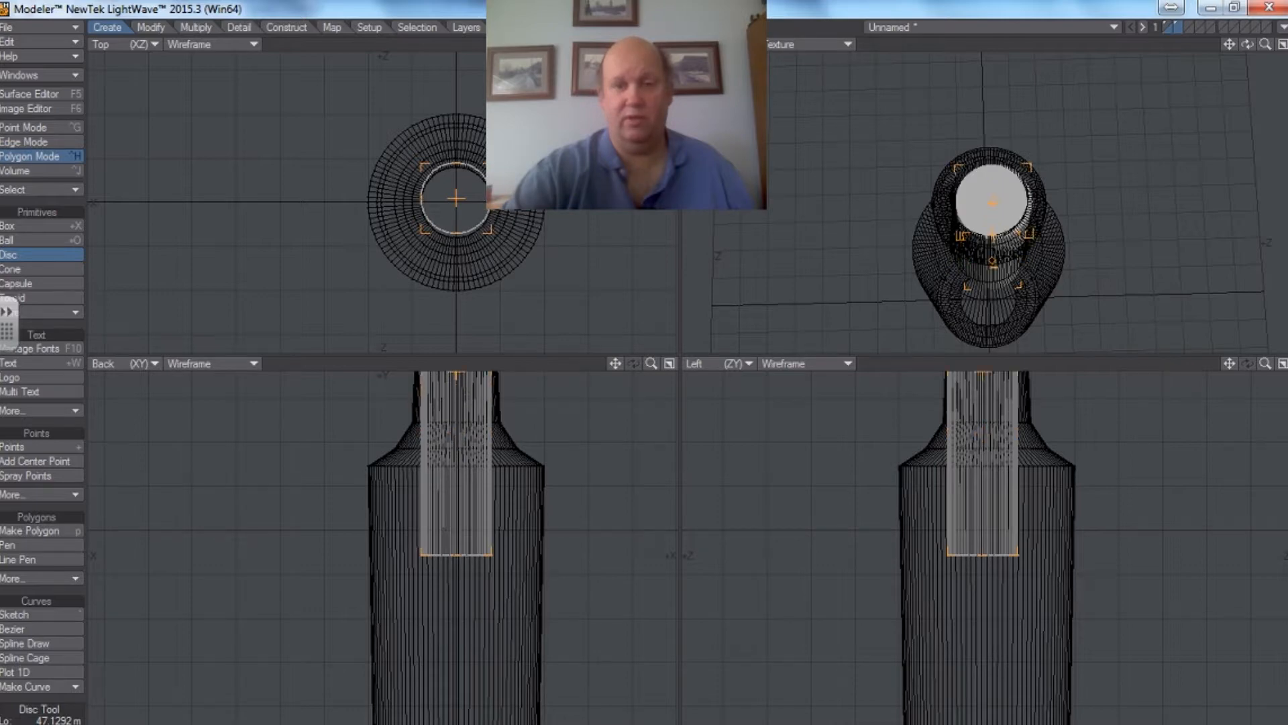
drag(650, 45, 614, 44)
drag(615, 364, 607, 377)
drag(418, 411, 427, 369)
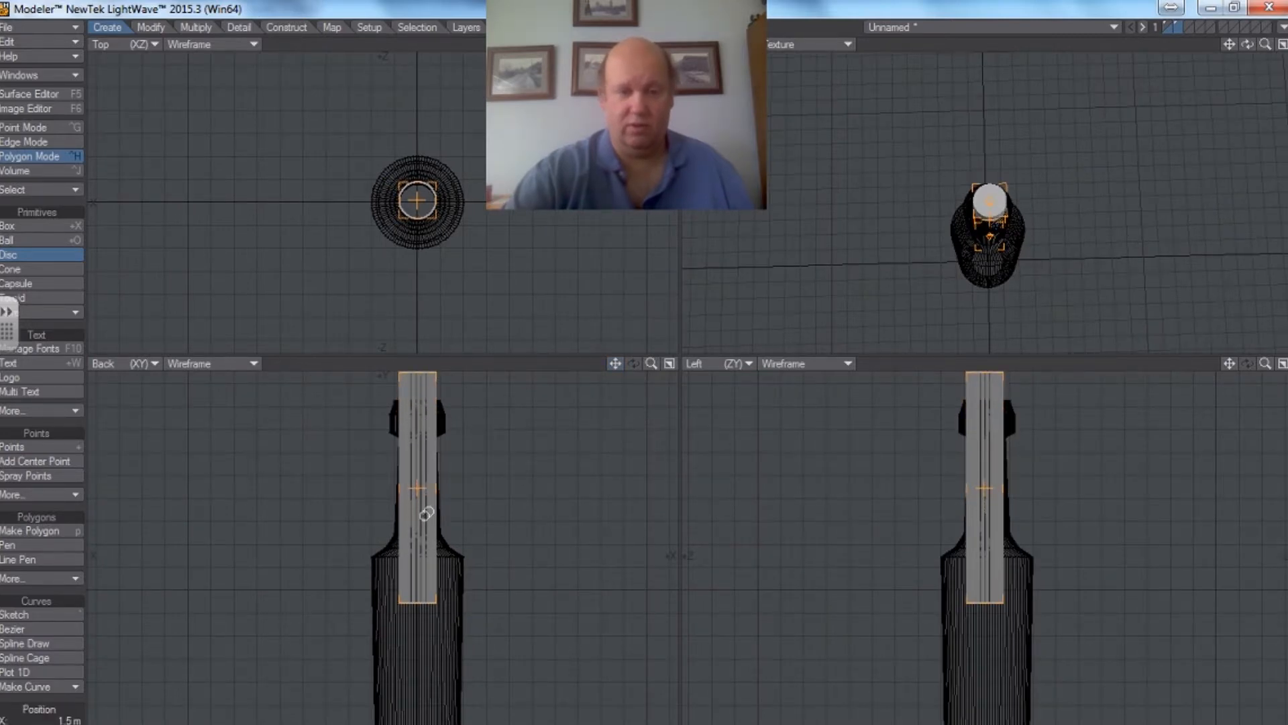
Shorten the cylinder from below so its base sits just inside the bottle's mouth, and finish the disc
drag(418, 599, 440, 423)
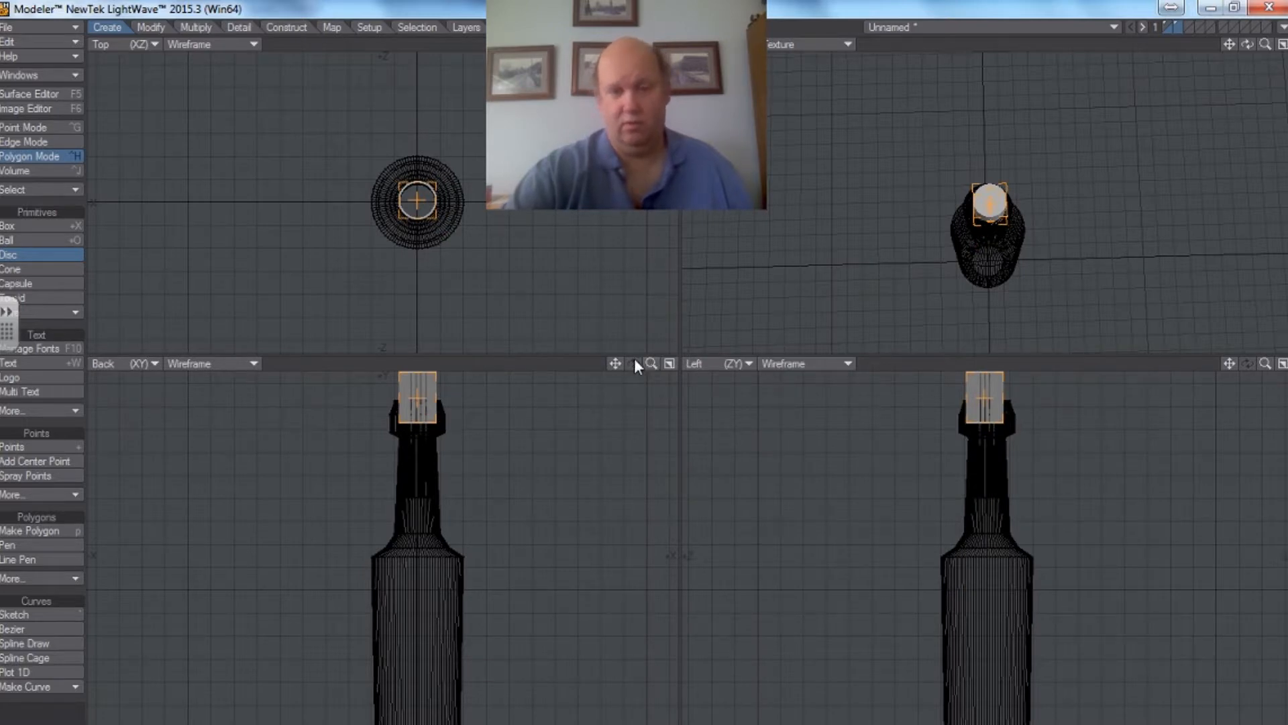
drag(614, 363, 565, 441)
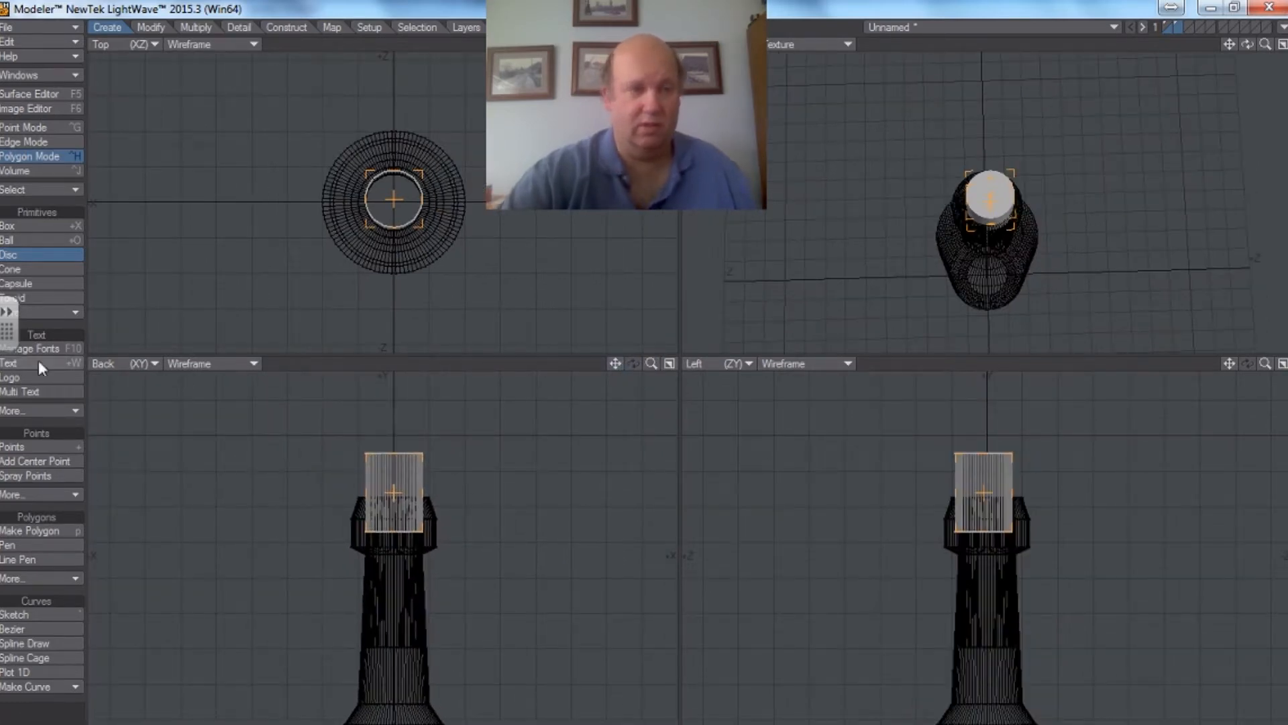
click(49, 256)
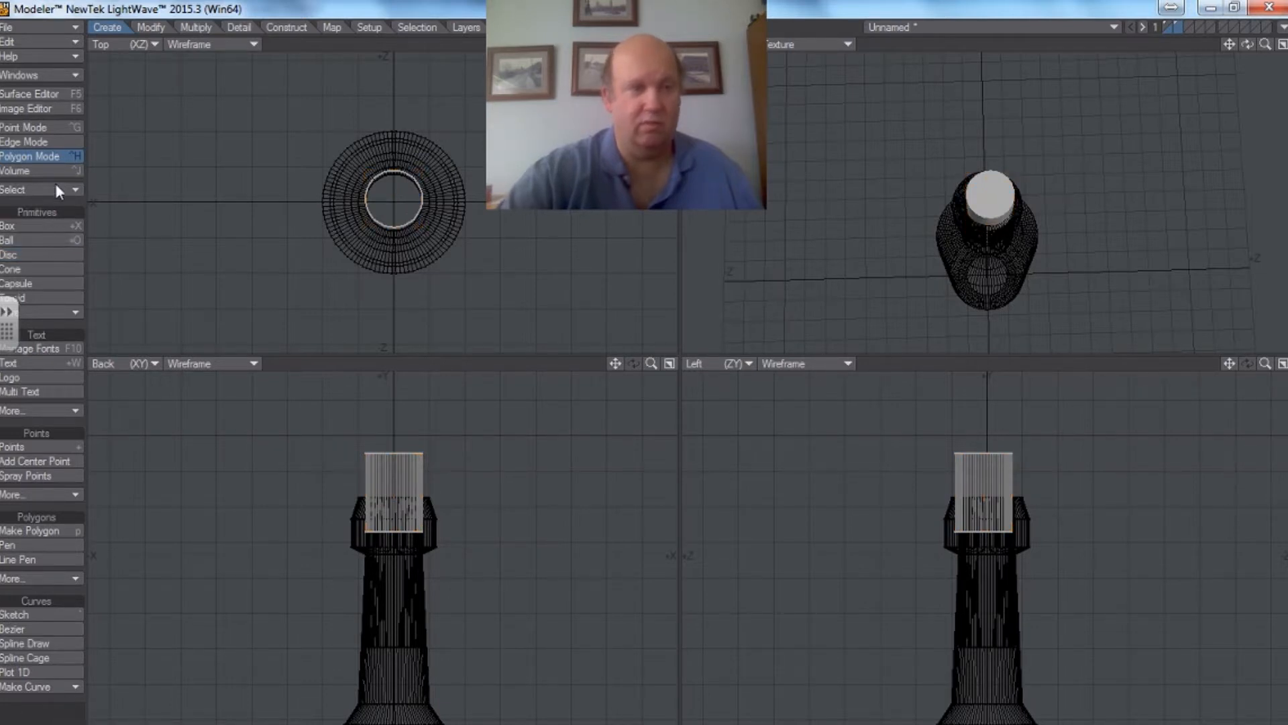
Select the cylinder's top ring of points, stretch it slightly wider and higher to taper the stopper, and clear the point selection
click(59, 127)
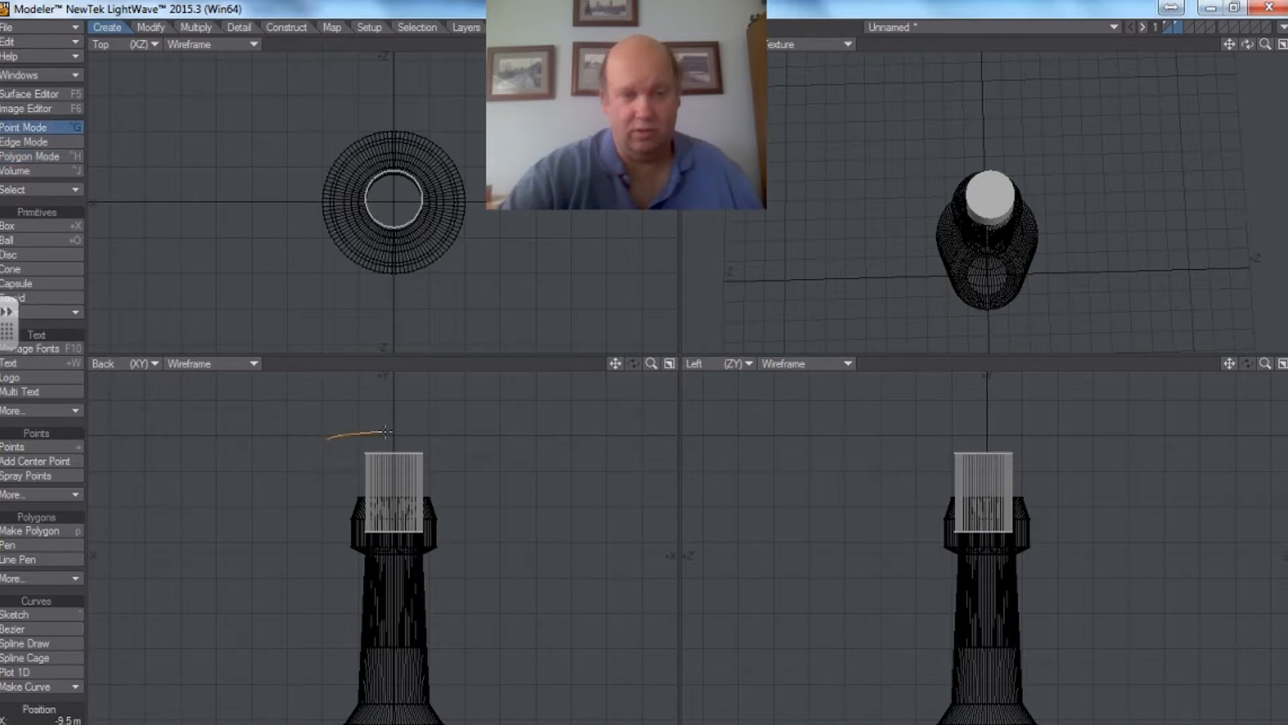
mouse_move(433, 467)
right_down()
mouse_move(332, 460)
mouse_move(329, 443)
right_up()
key(h)
drag(440, 445, 444, 441)
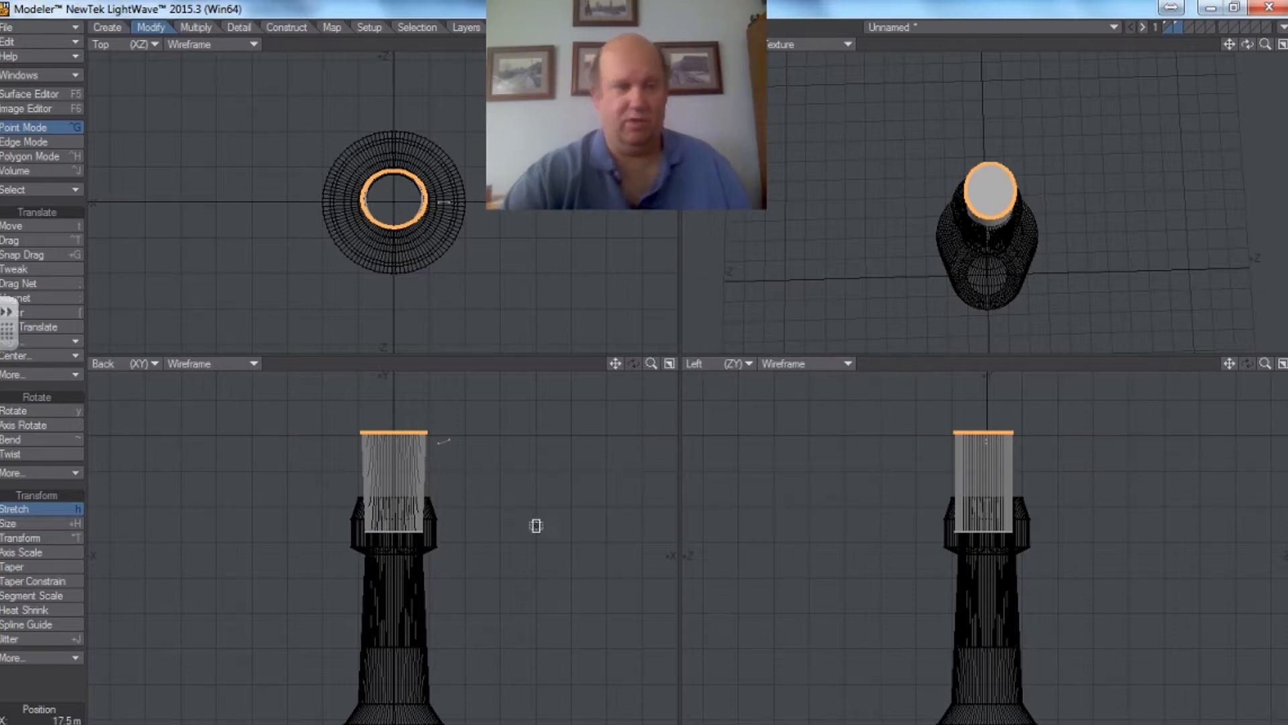
click(35, 509)
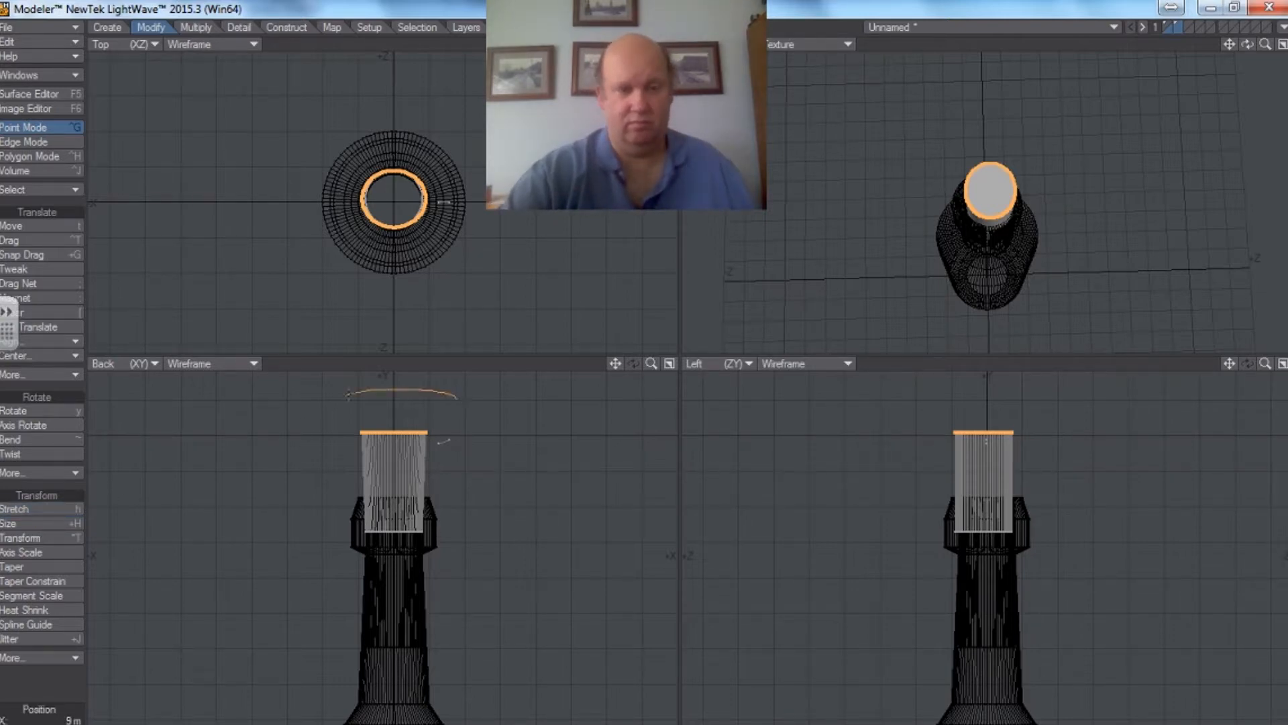
right_drag(428, 380, 426, 378)
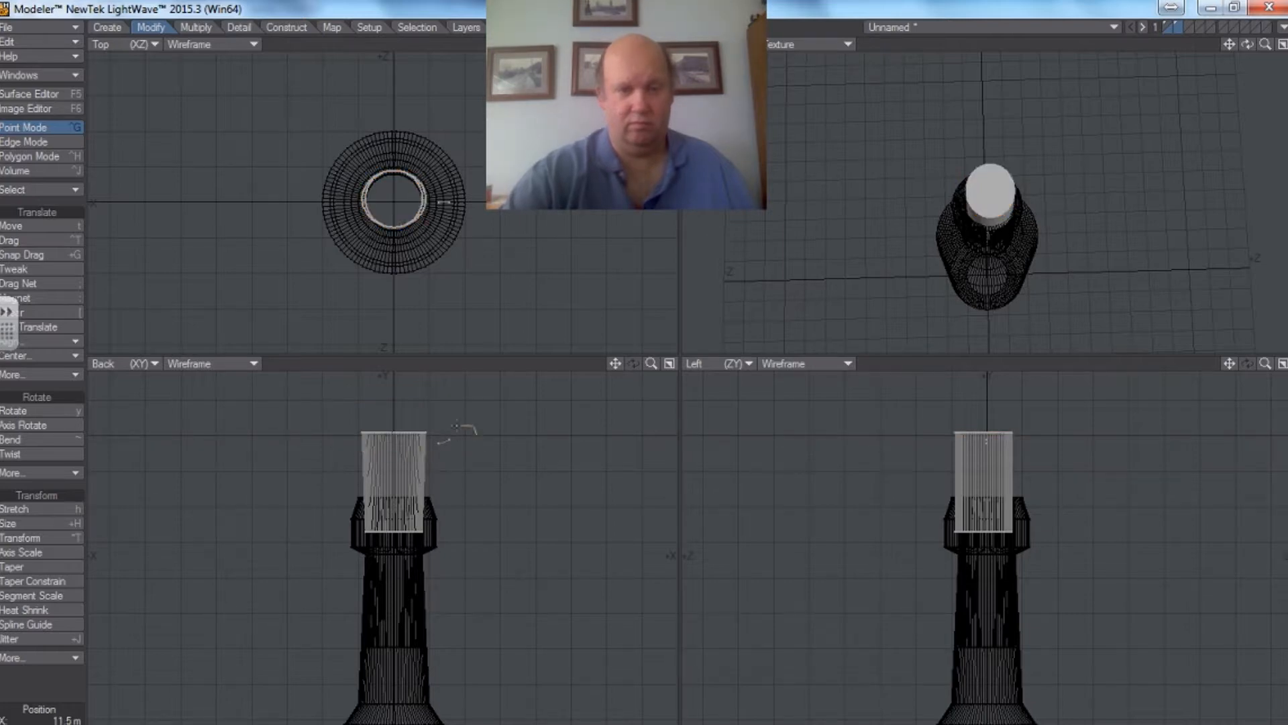
right_drag(487, 454, 440, 441)
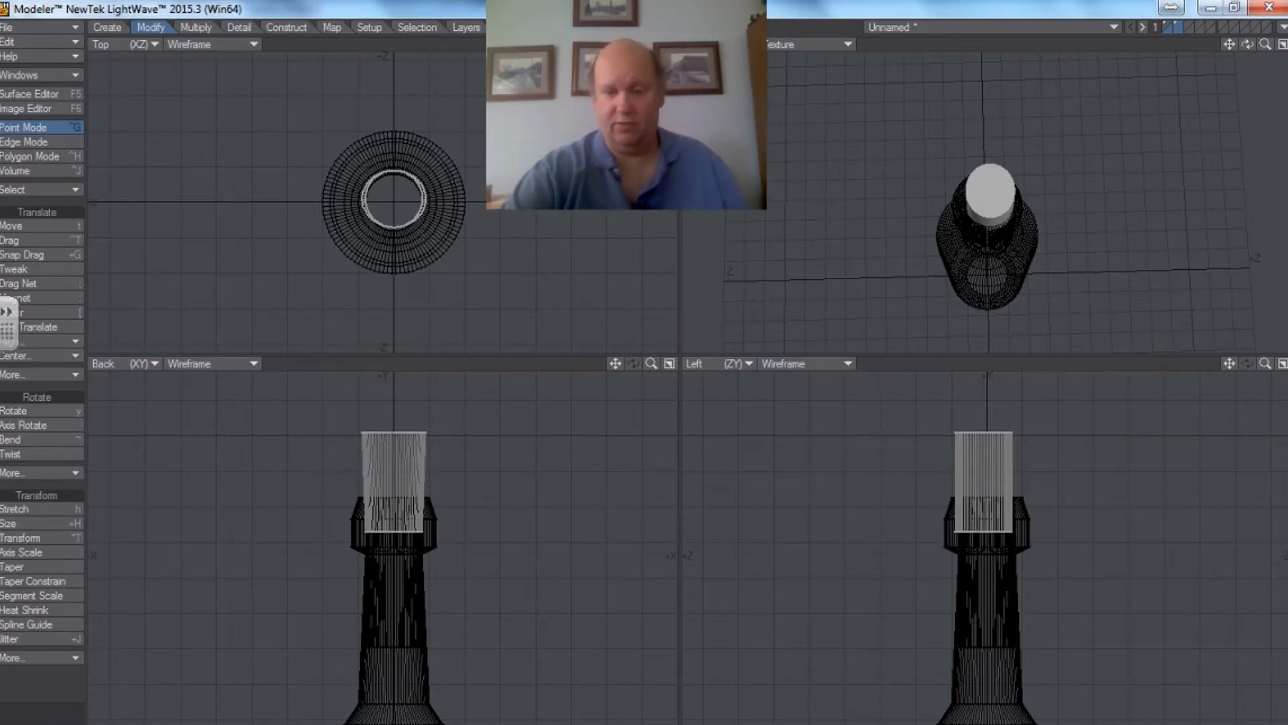
right_drag(426, 400, 343, 397)
Select all connected polygons of the cylinder and assign them a new surface named "cork" with the initial colour and settings offered
click(31, 157)
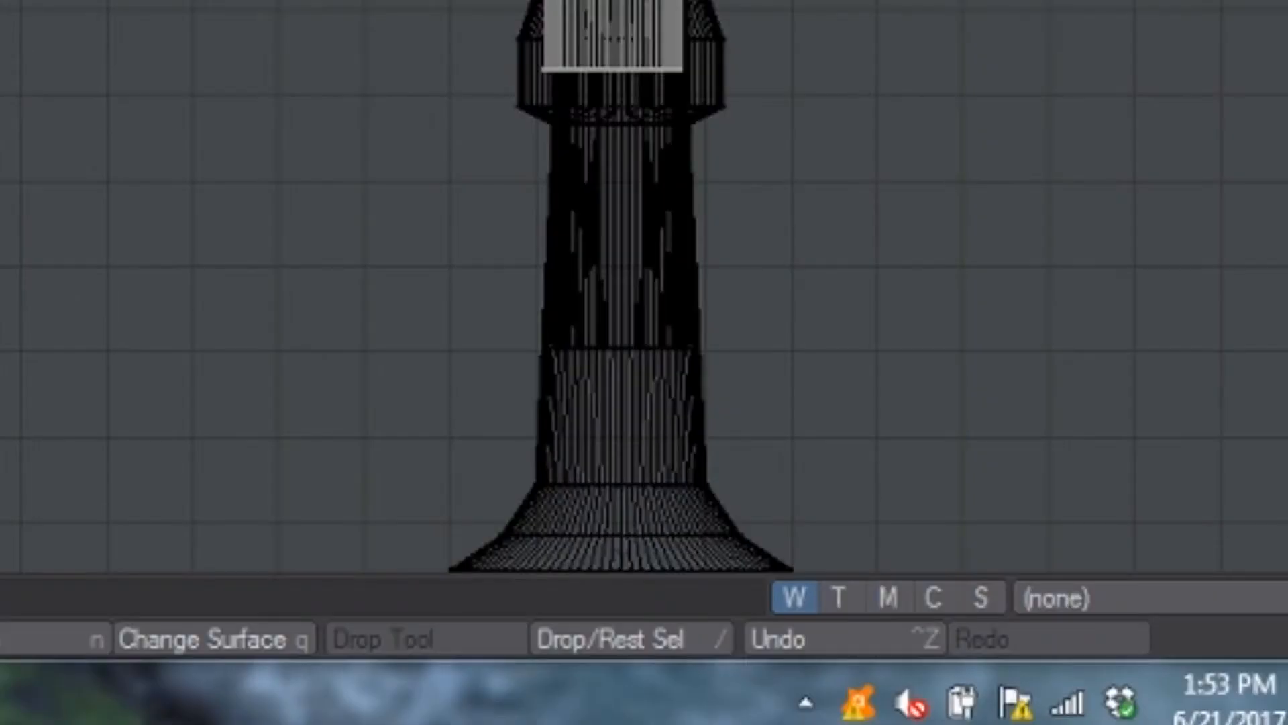
key(])
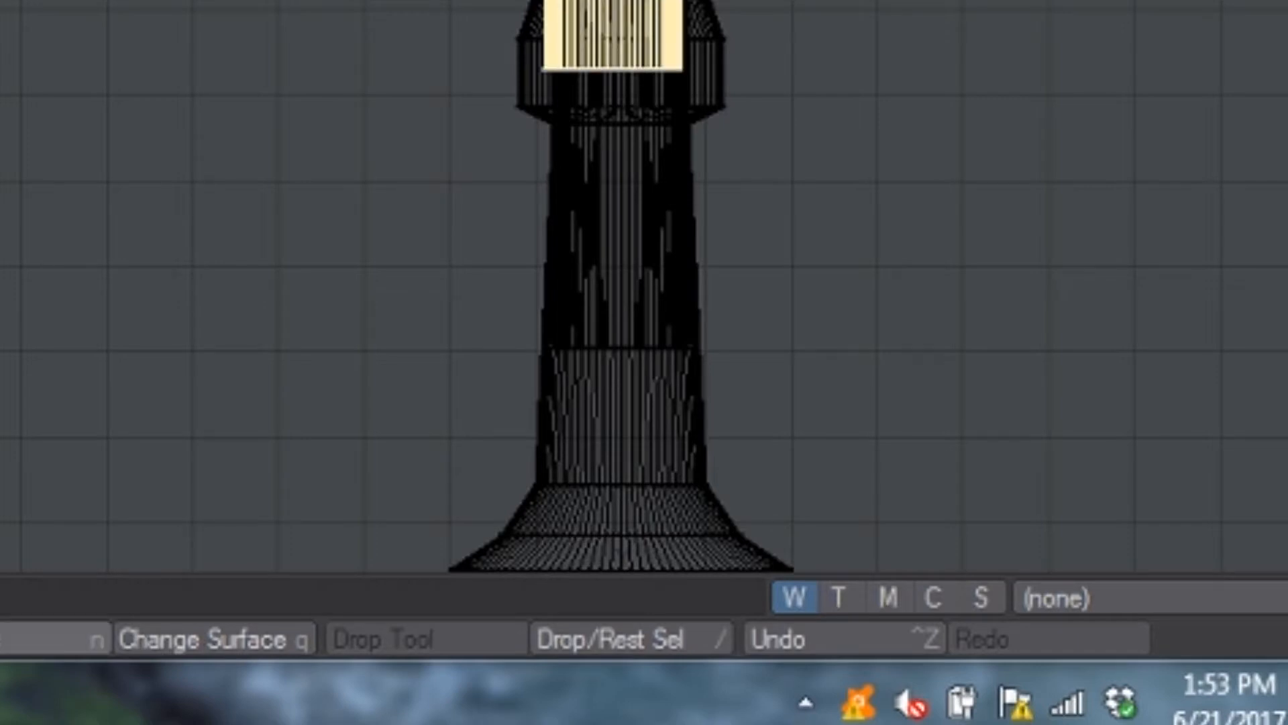
click(186, 639)
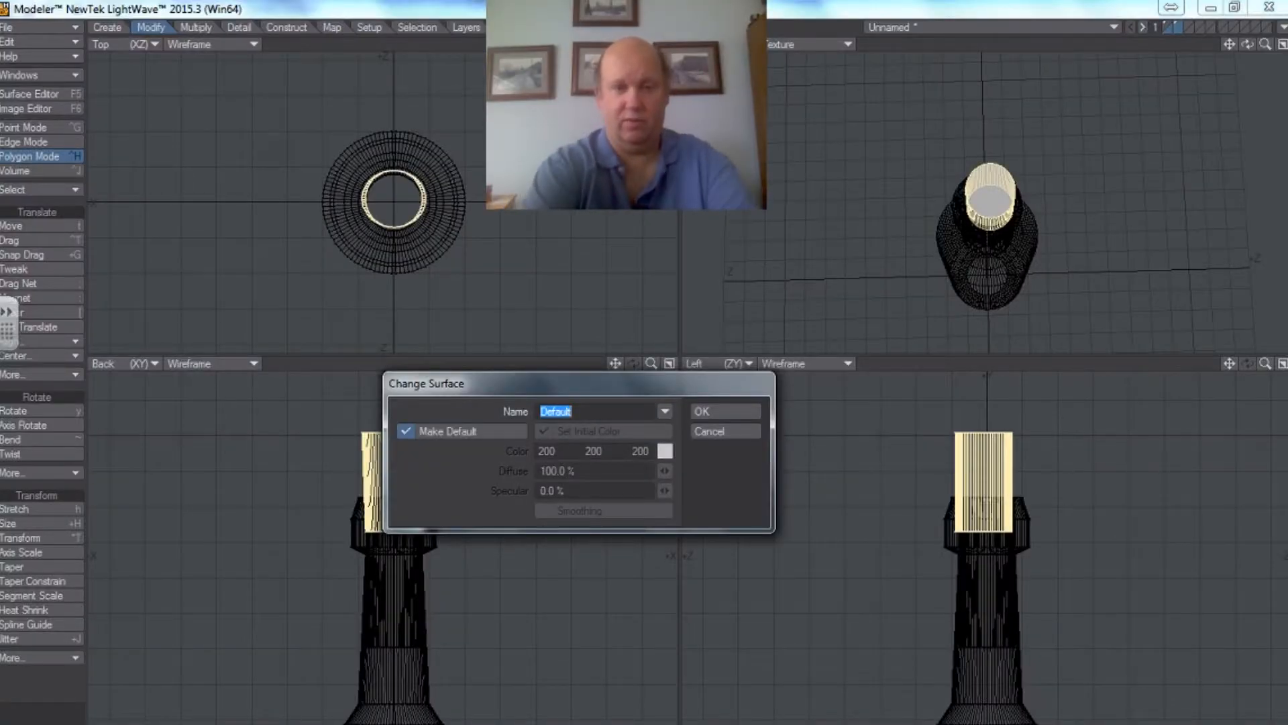
text(cork)
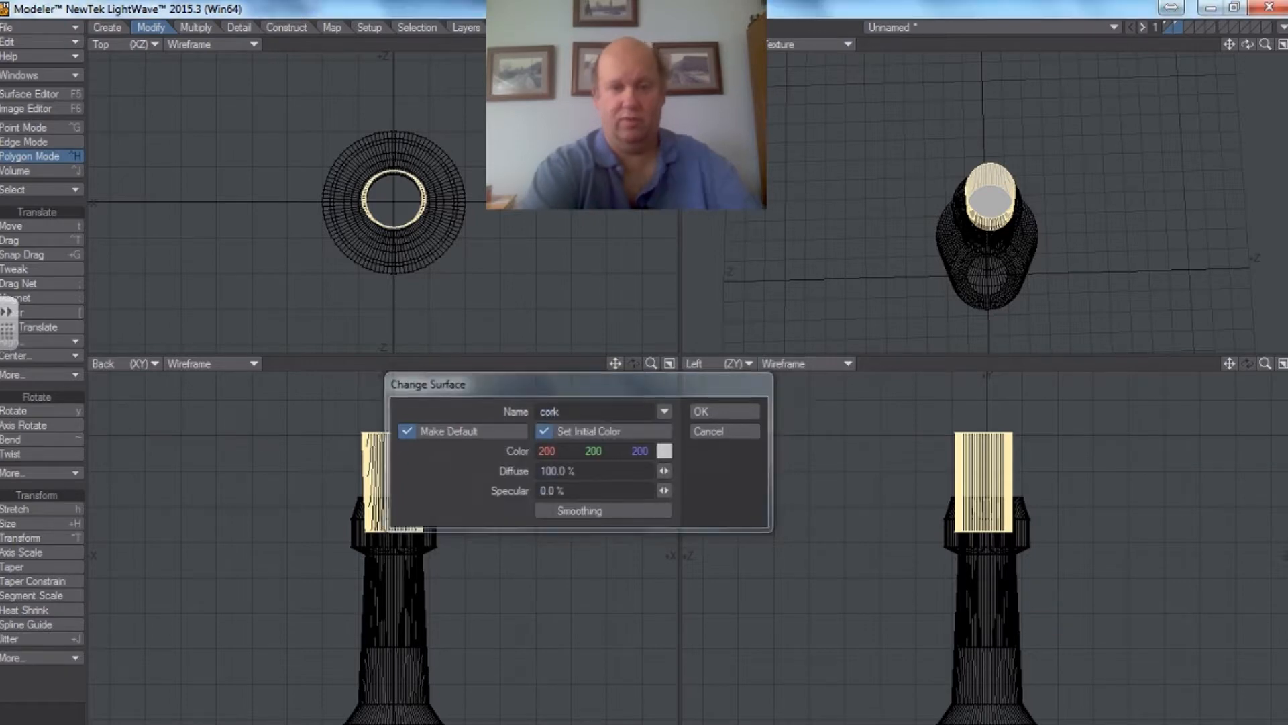
key(Return)
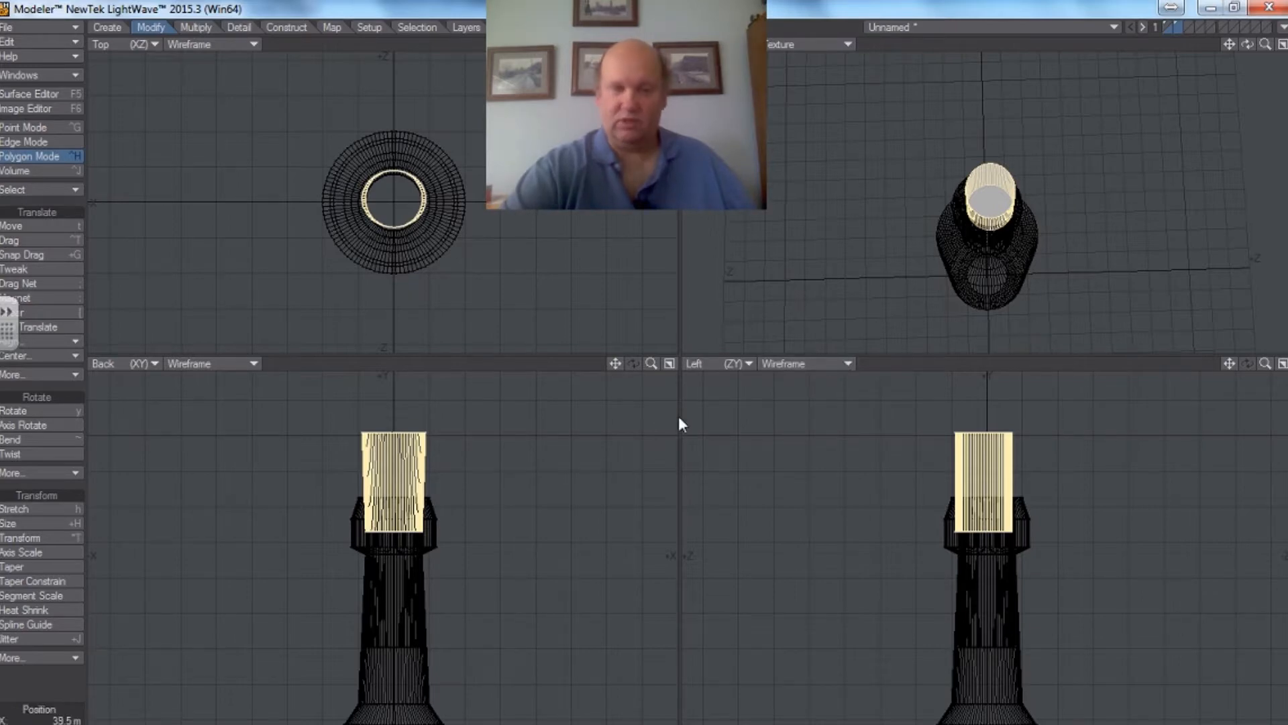
Save the object to the desktop under the file name "bottle"
drag(1265, 45, 1201, 45)
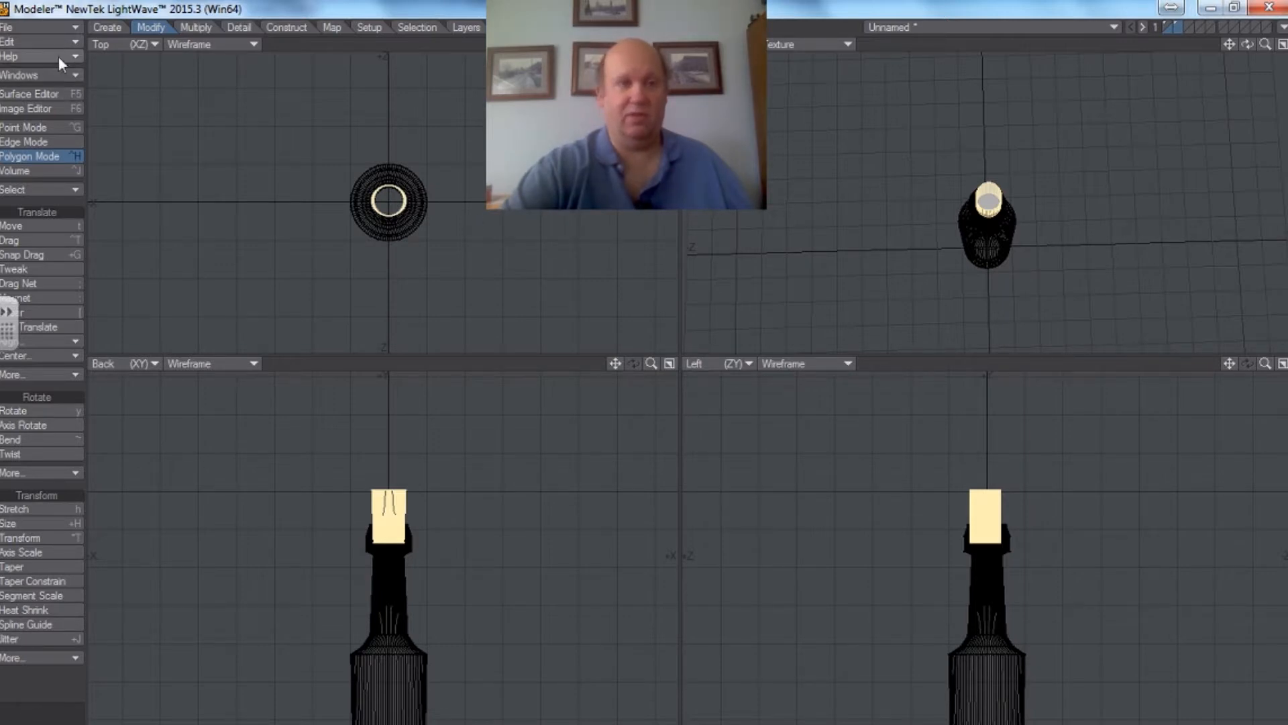
click(58, 29)
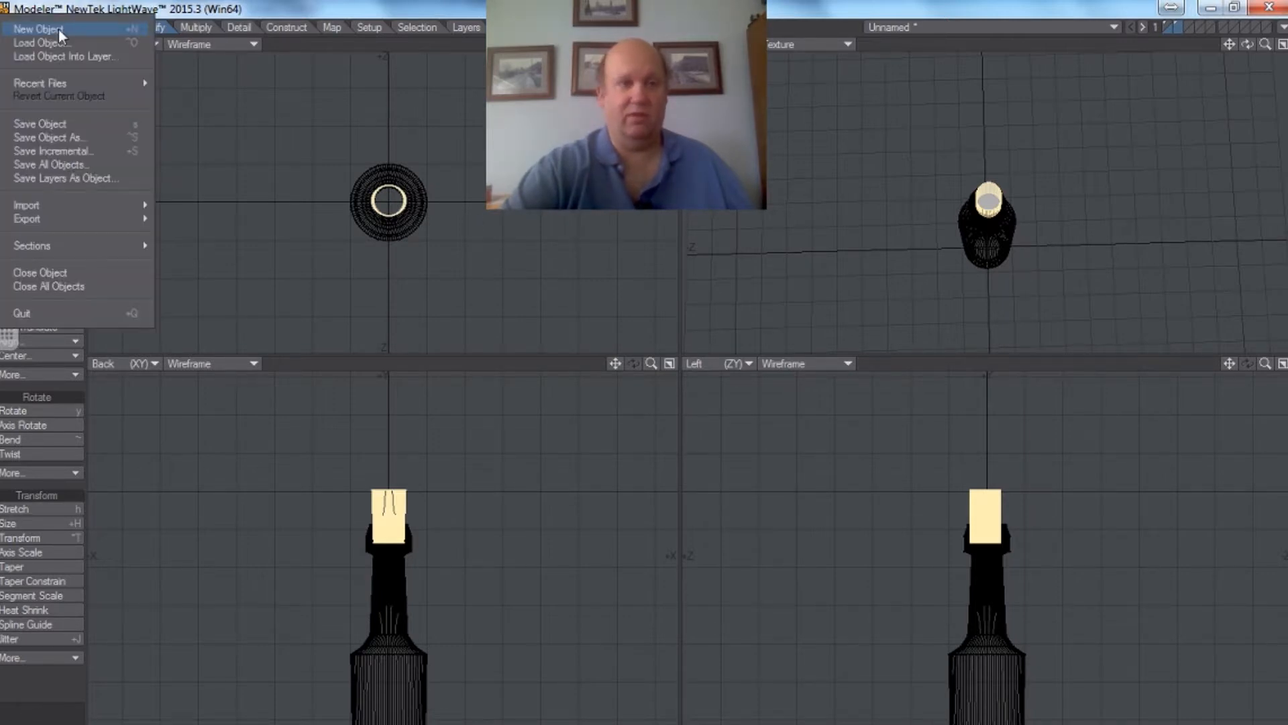
click(55, 124)
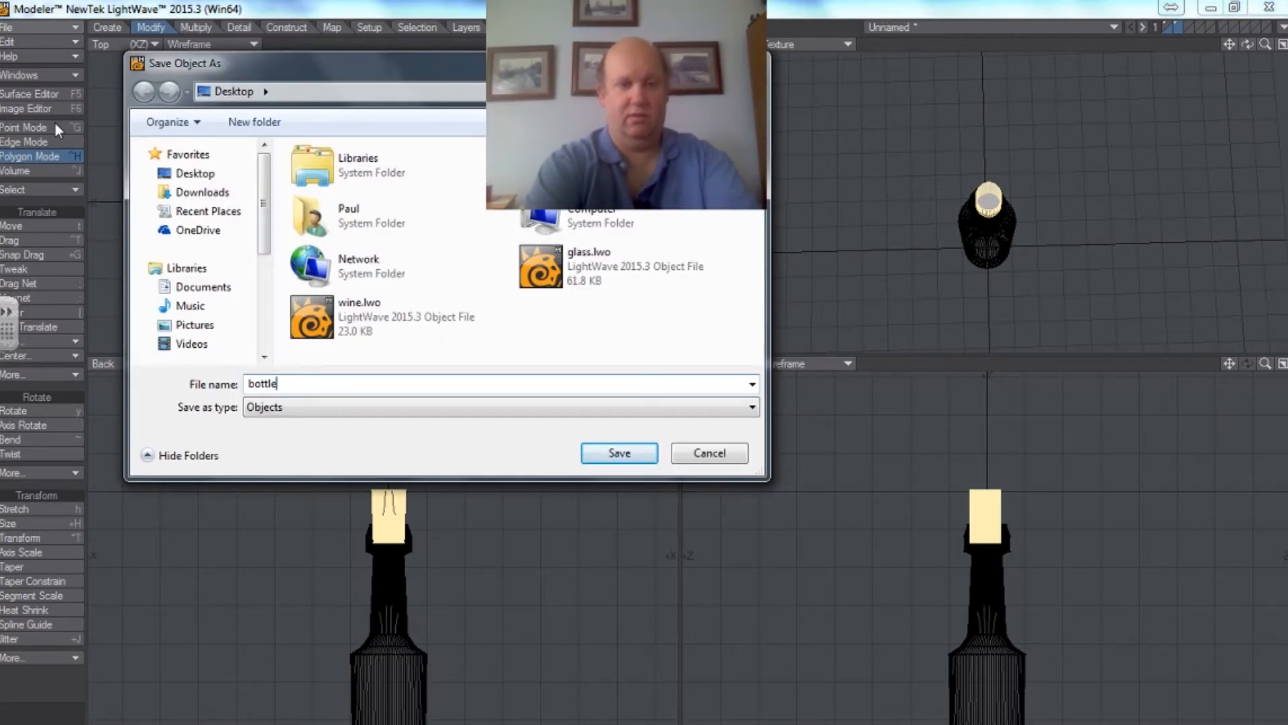
key(Return)
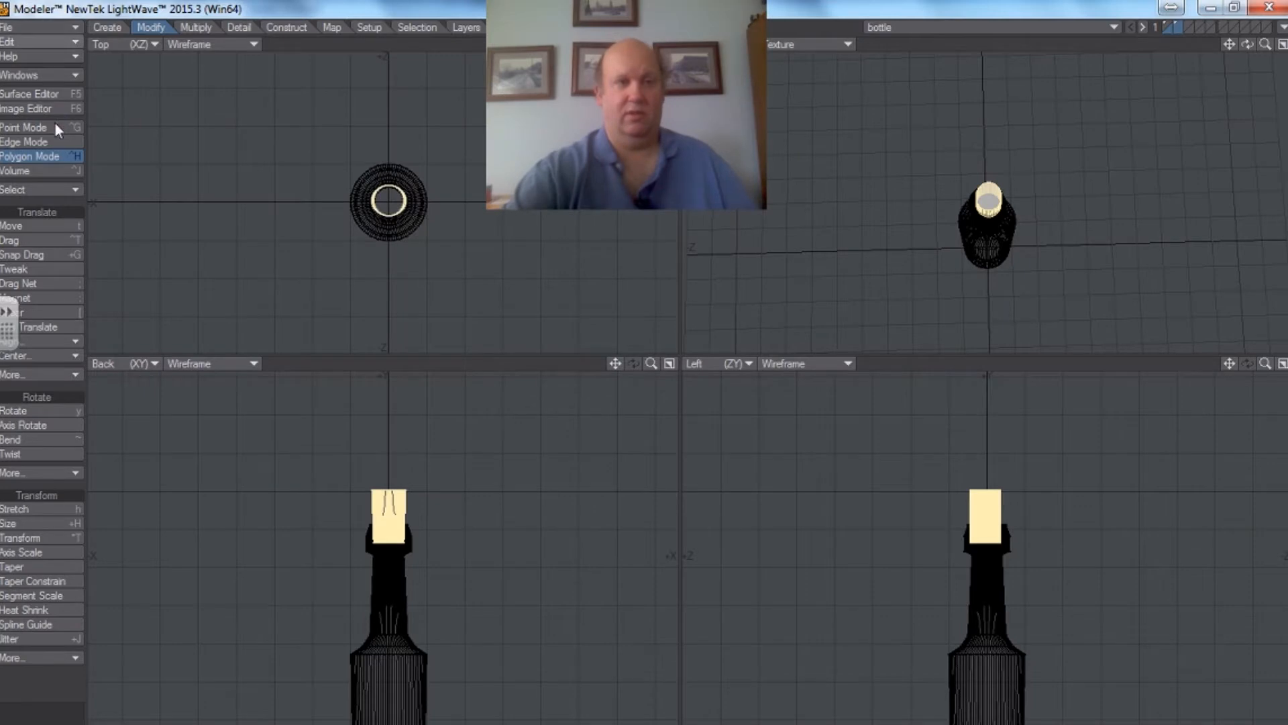
Start a new object and draw a disc around the origin in the top view, about 32 by 30 m wide and 5 m thick
click(76, 27)
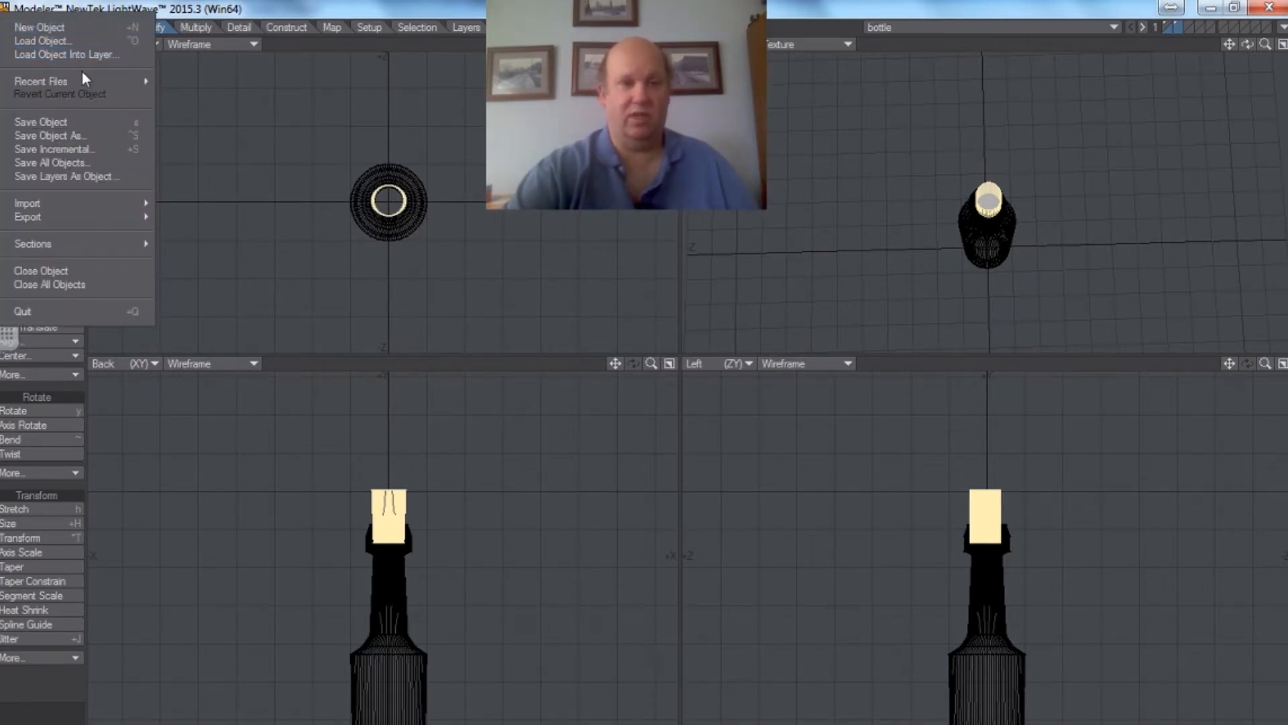
click(70, 27)
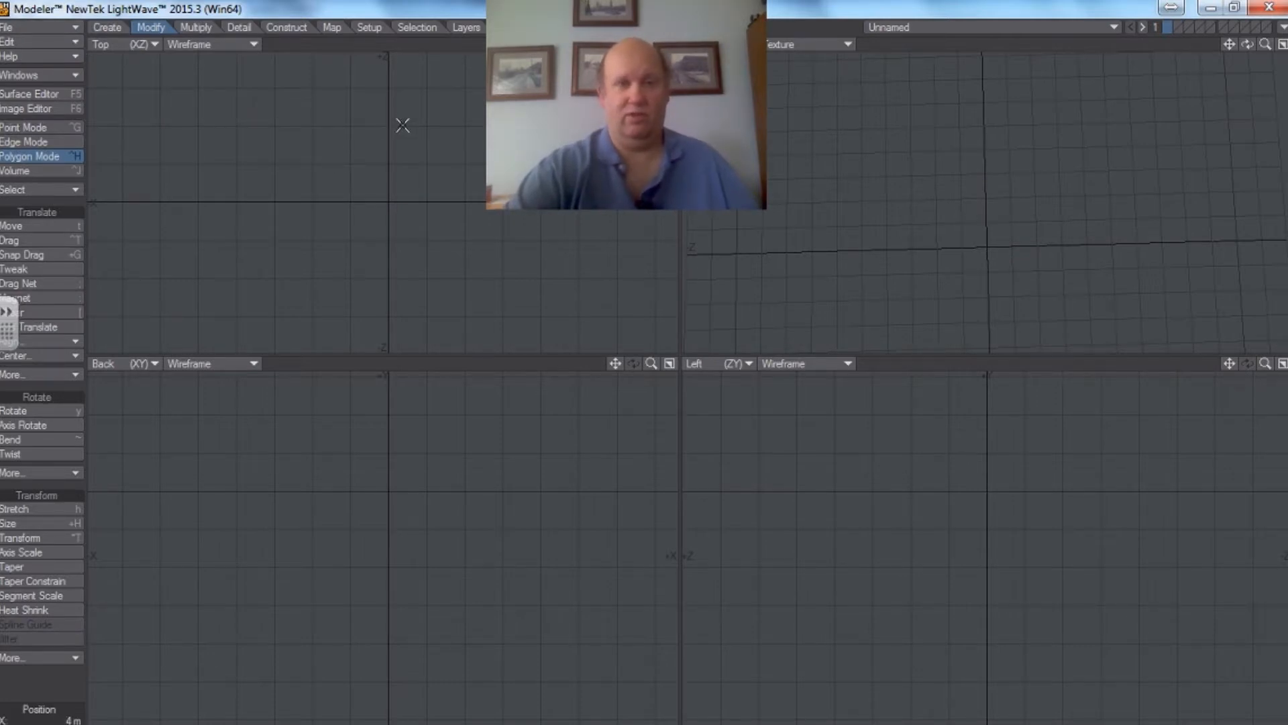
click(118, 28)
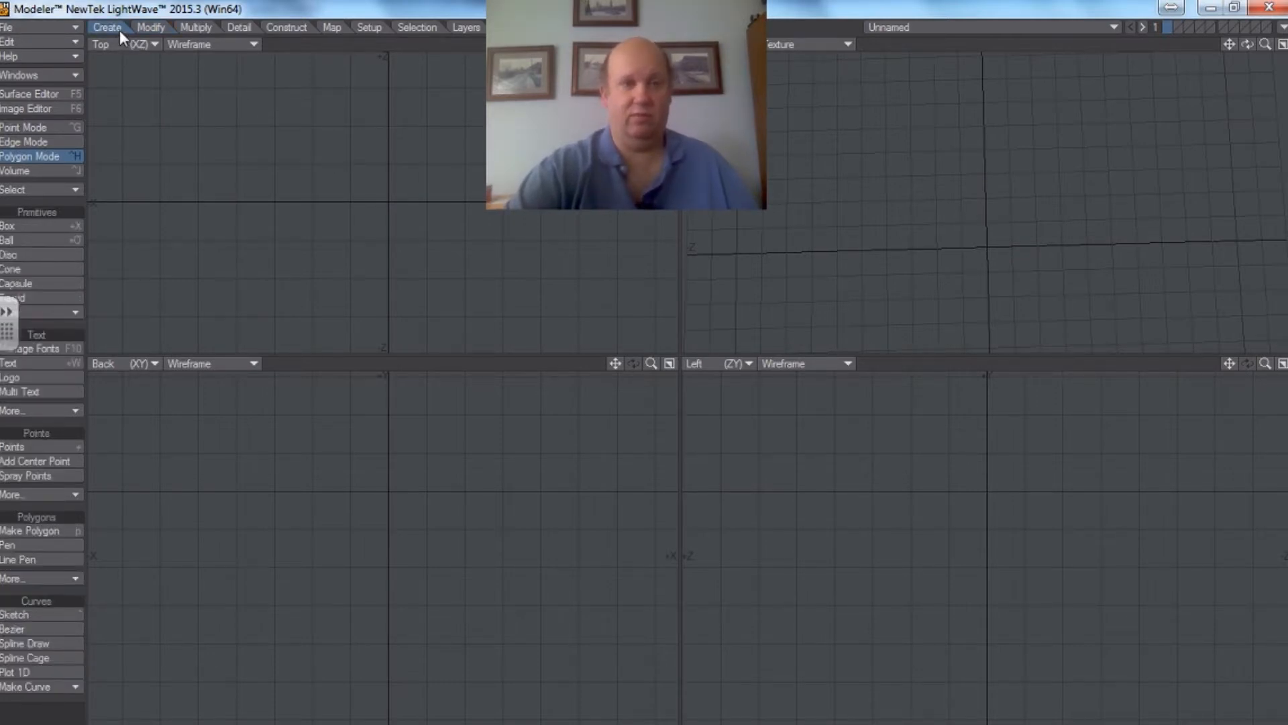
click(38, 256)
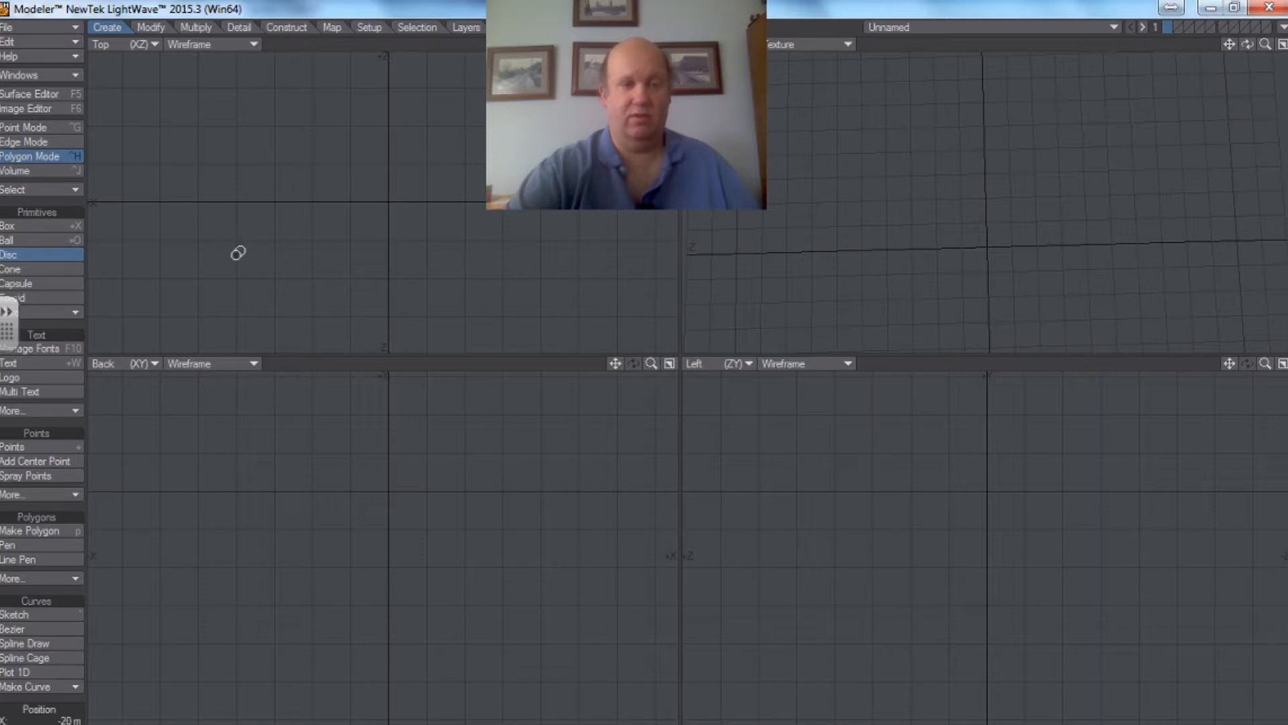
drag(388, 199, 448, 258)
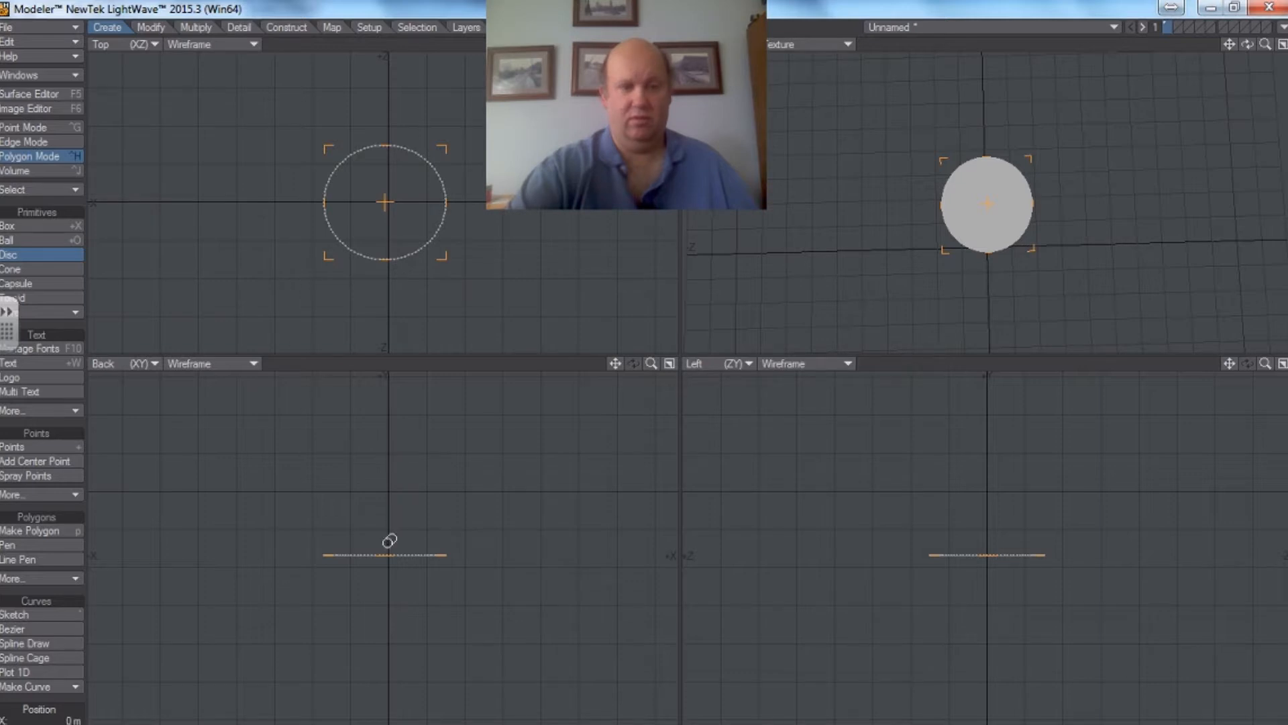
drag(387, 549, 392, 536)
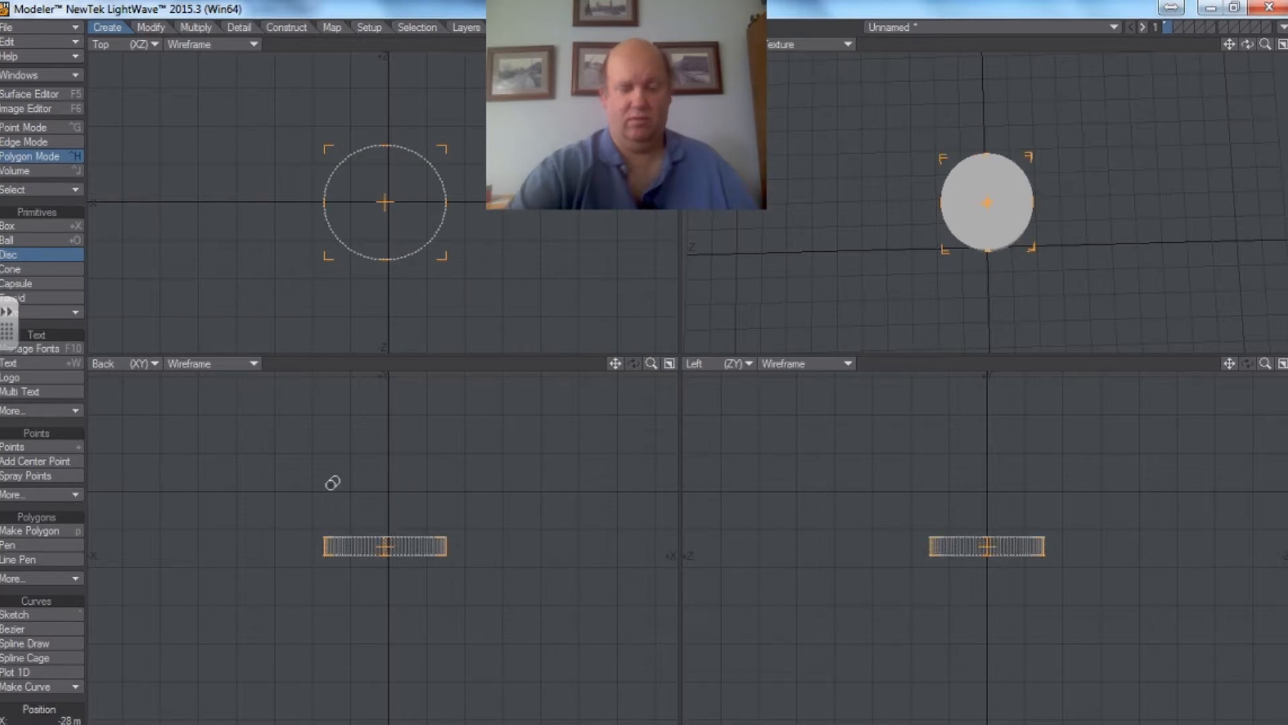
Set the disc's center to 0 m in X and Y numerically and finish the disc
key(n)
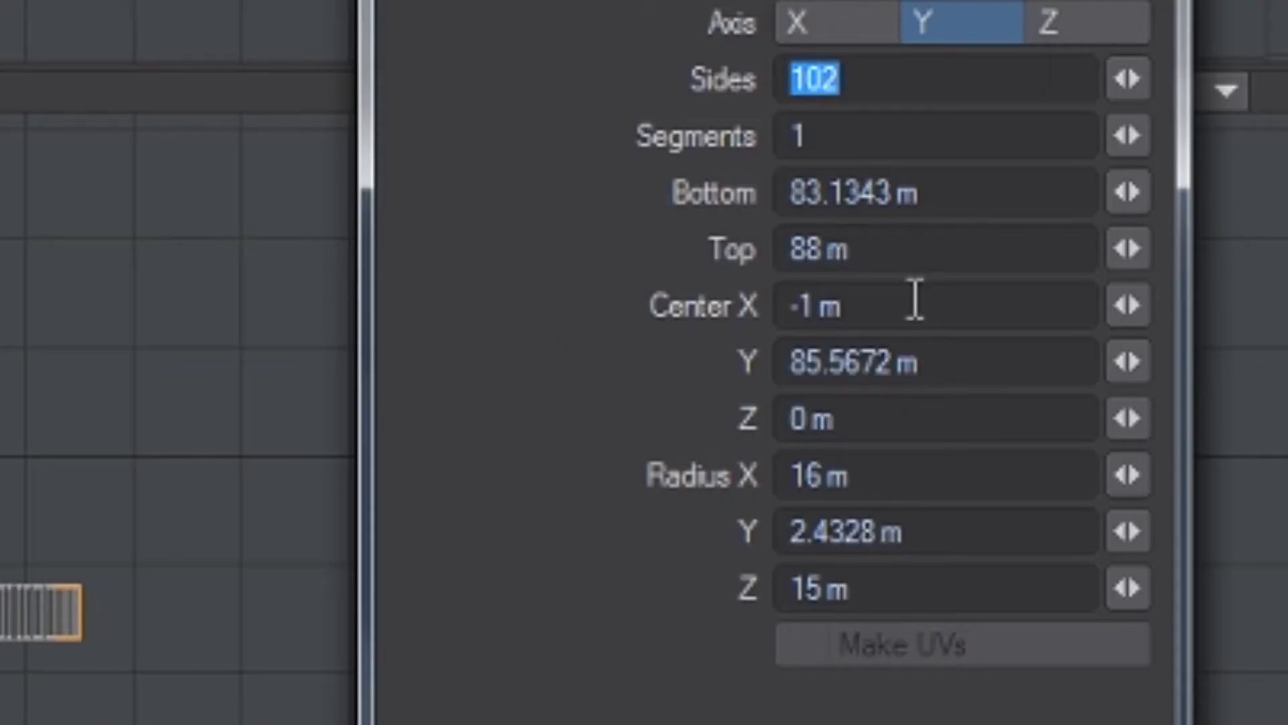
click(912, 299)
text(0)
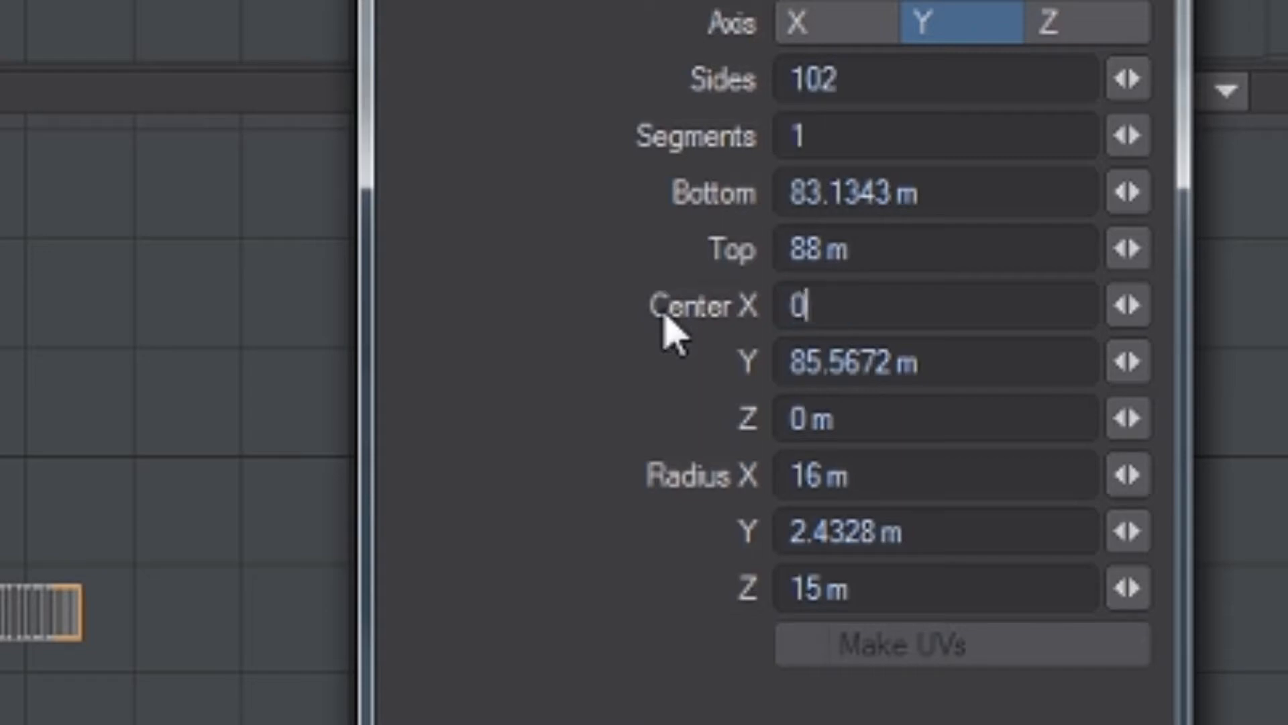
click(949, 362)
text(0)
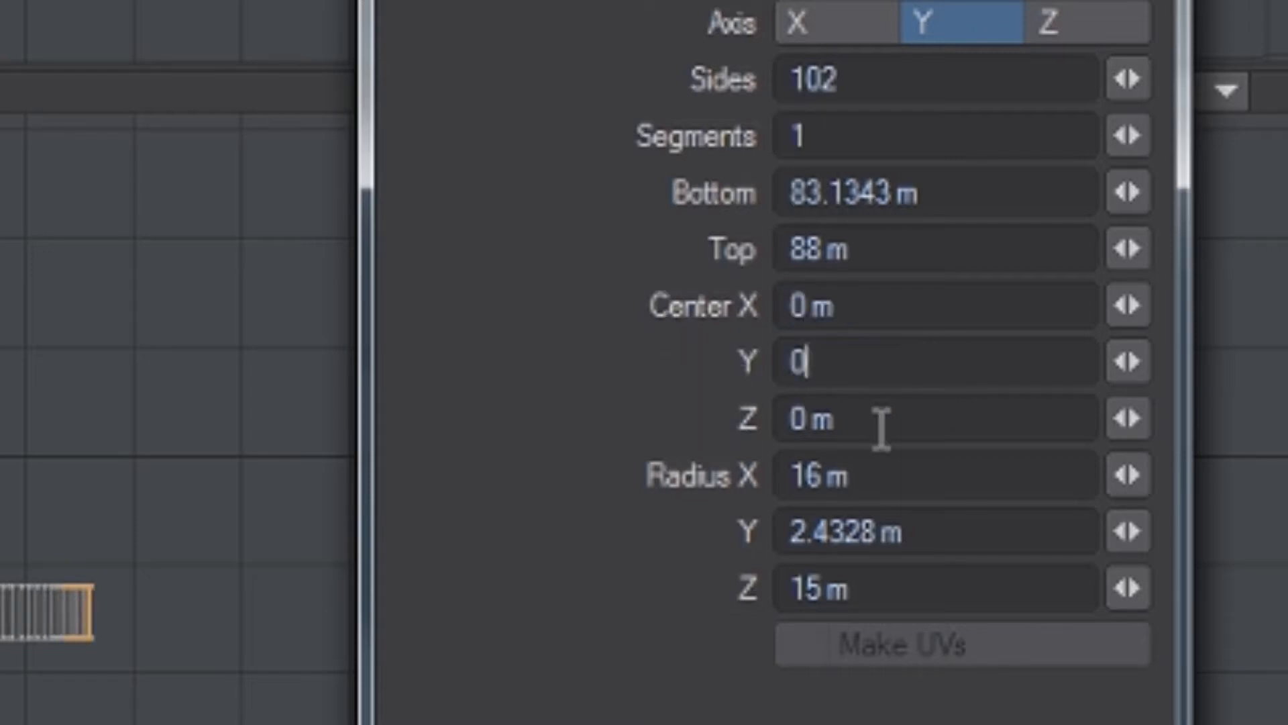
key(Return)
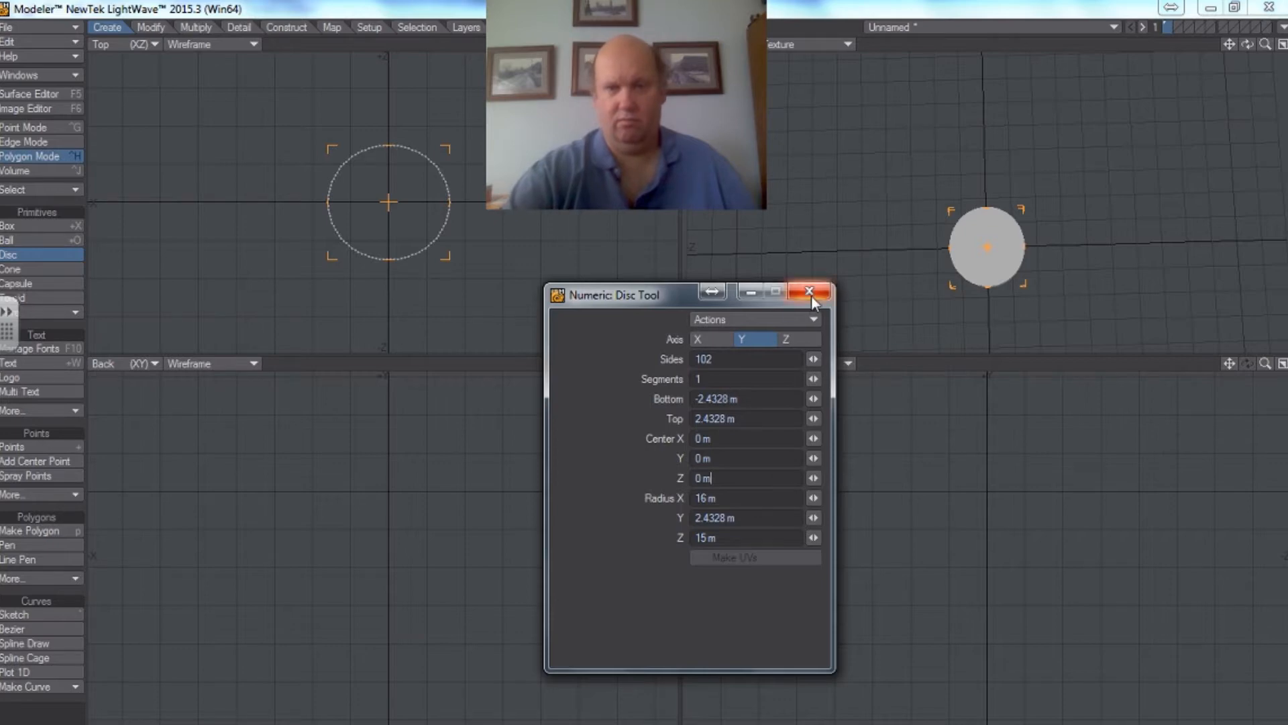
click(810, 293)
drag(652, 363, 602, 237)
drag(651, 363, 490, 385)
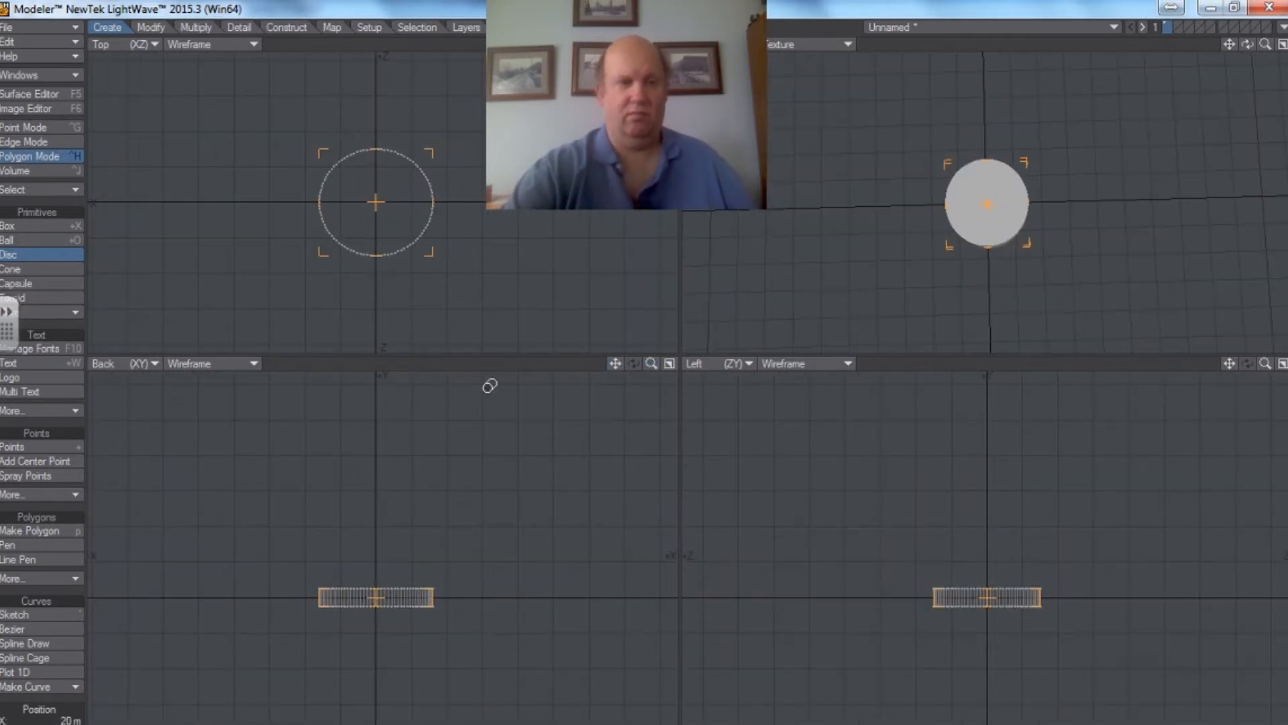
click(47, 260)
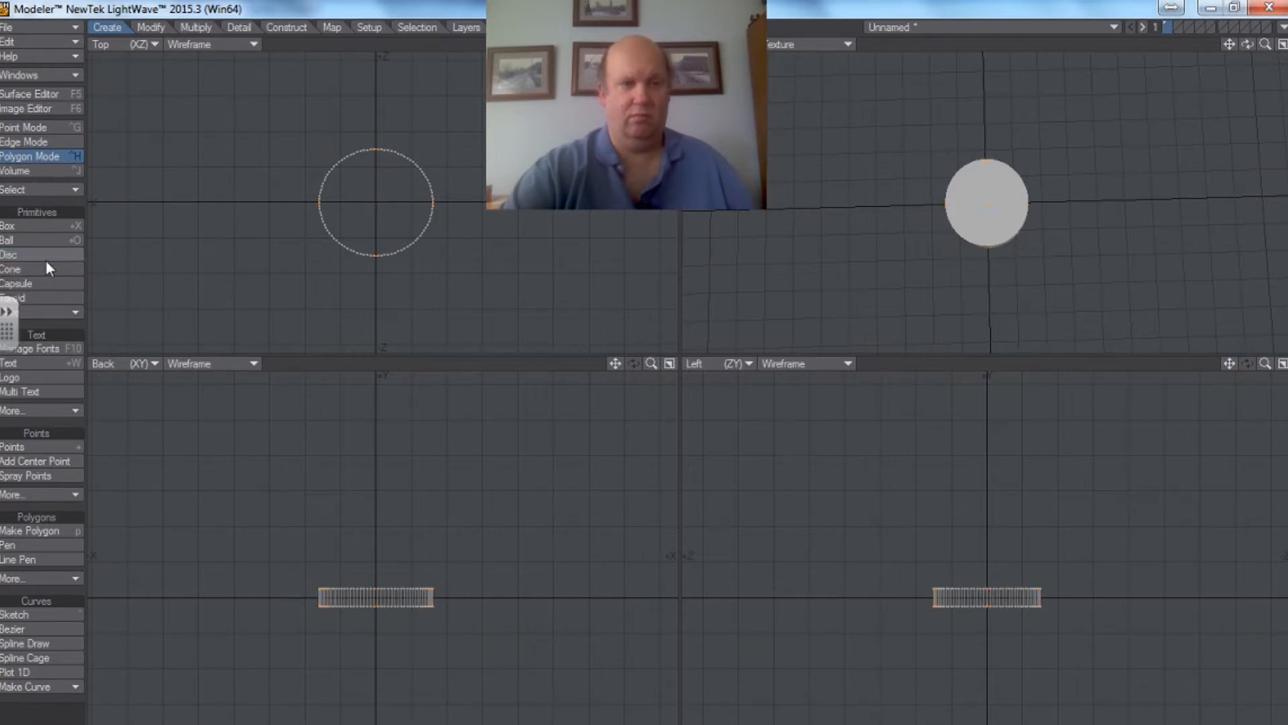
Bevel the disc's top face up into a flared bowl with a chamfered rim, bevel down inside to hollow it, and deselect the inner floor face
drag(305, 533, 495, 577)
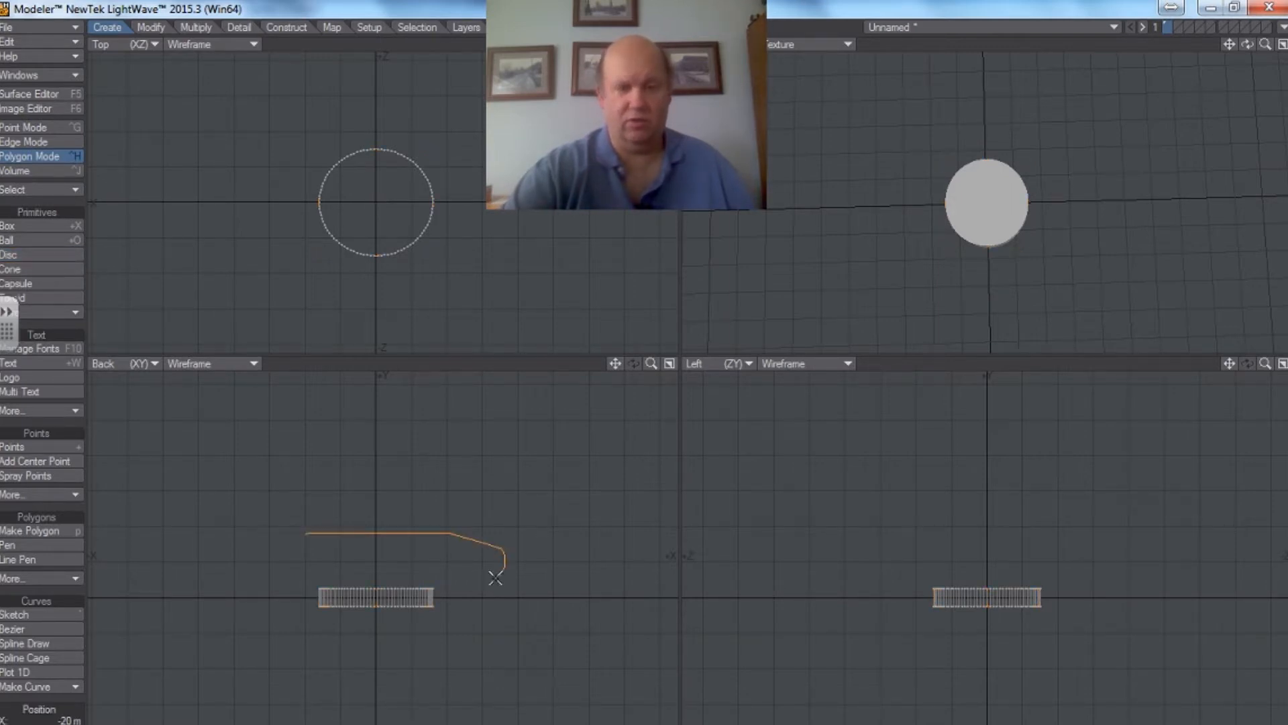
right_drag(338, 596, 328, 522)
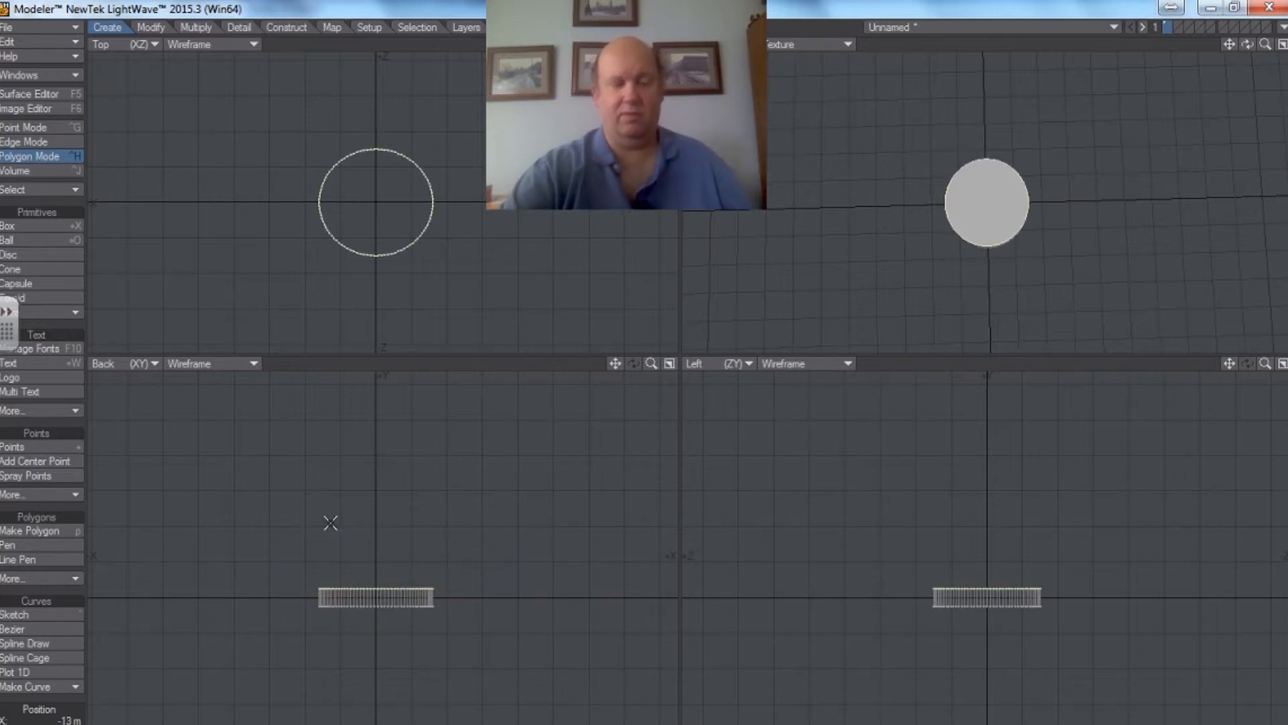
click(201, 25)
click(53, 228)
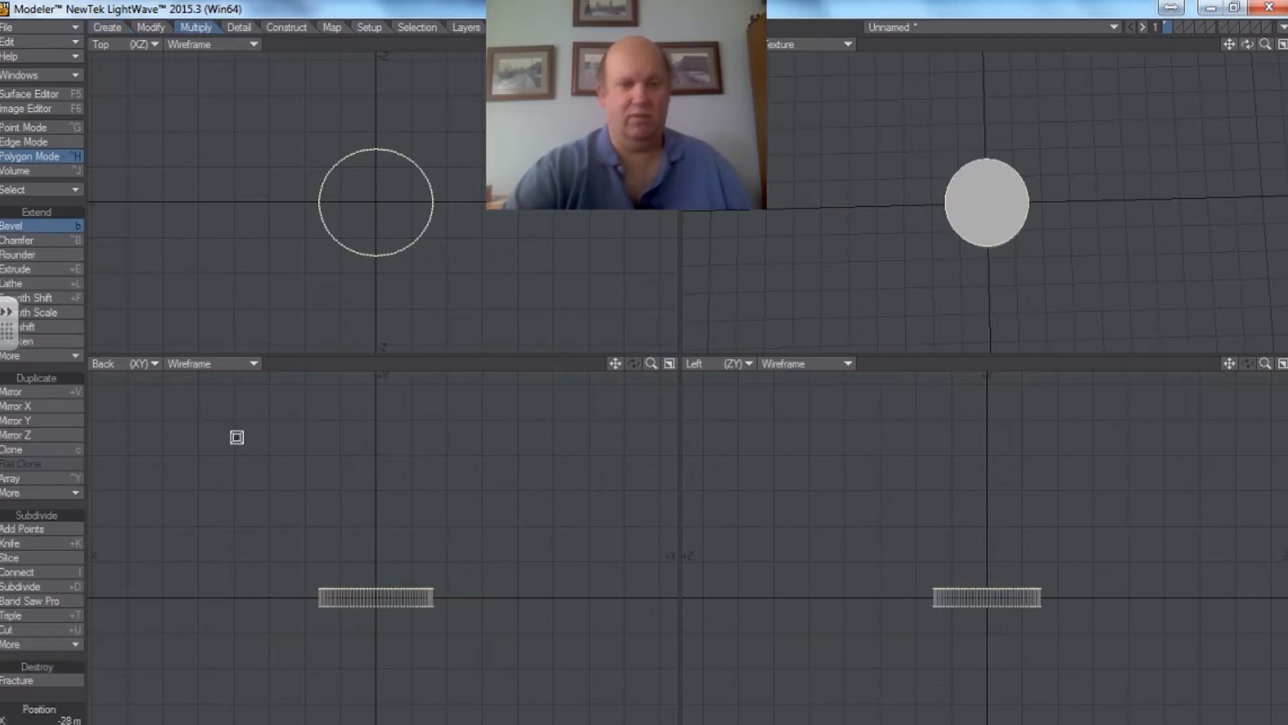
drag(433, 583, 530, 448)
drag(616, 365, 636, 492)
right_click(546, 573)
drag(545, 573, 417, 696)
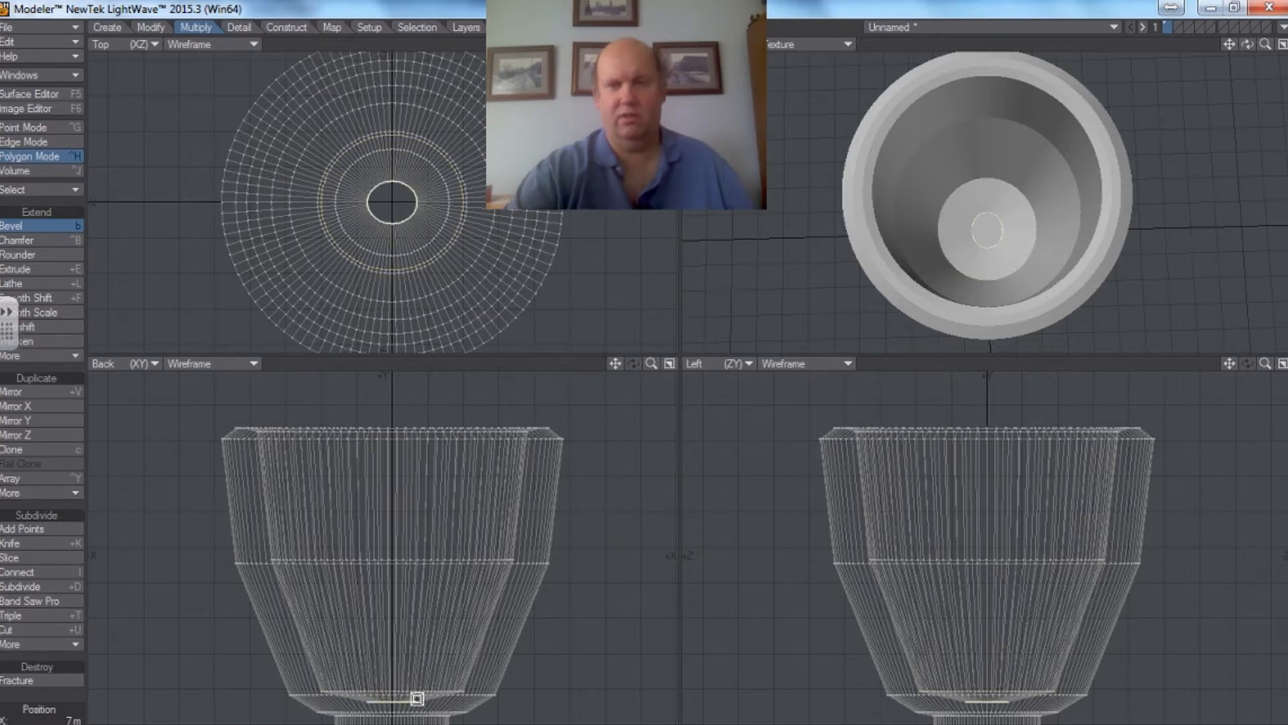
click(45, 230)
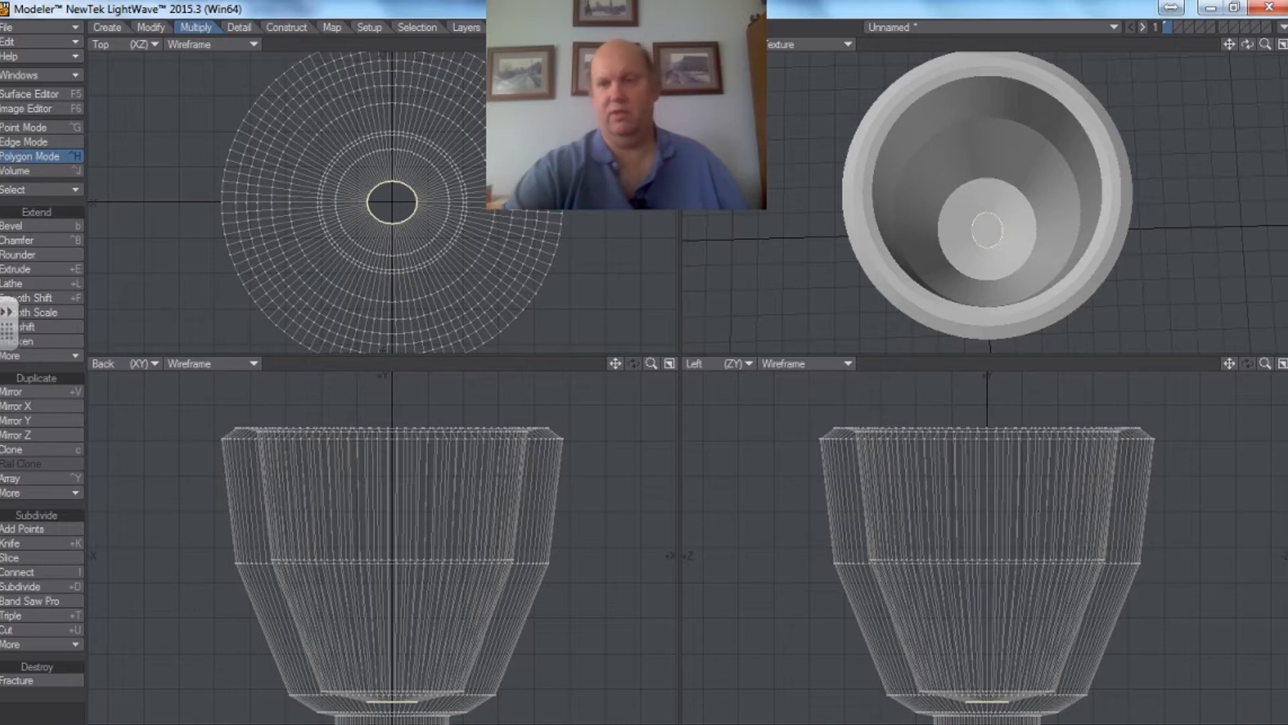
right_drag(433, 636, 346, 703)
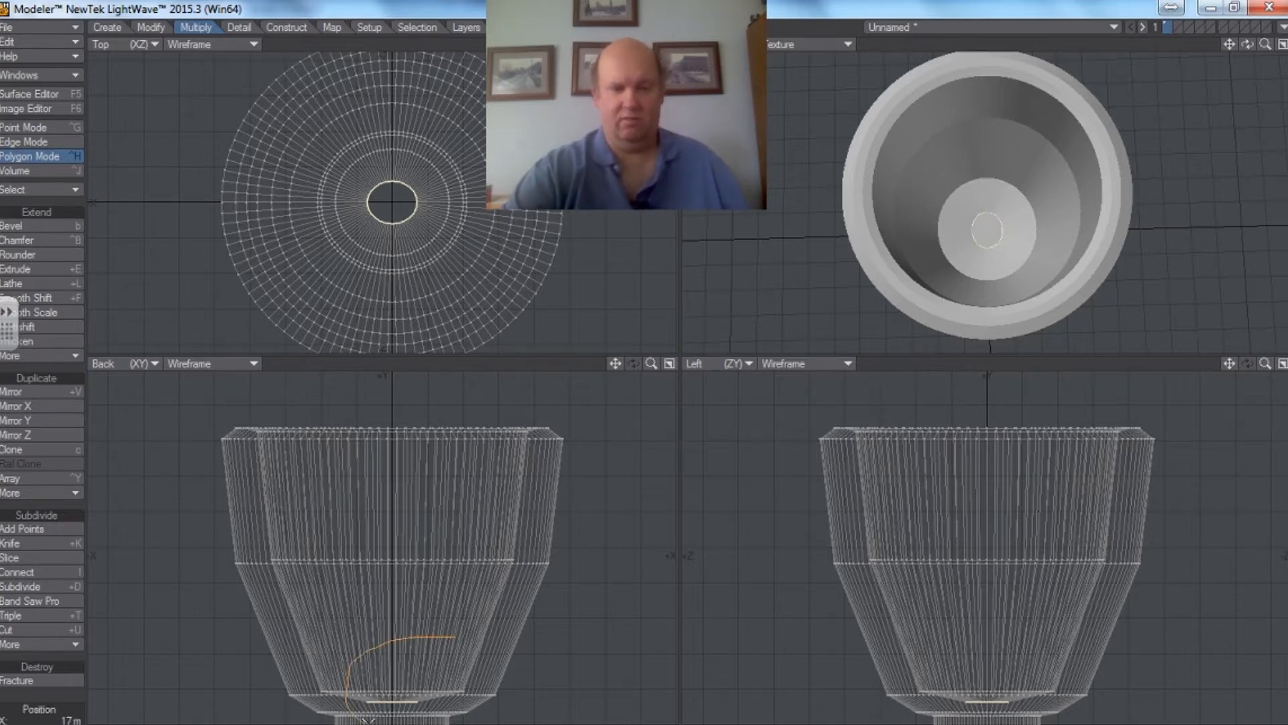
Clear the remaining face selection and activate the empty second layer with the cup's layer in the background
right_drag(448, 632, 453, 635)
mouse_move(1248, 44)
mouse_down()
mouse_move(1250, 145)
mouse_move(1258, 47)
mouse_move(1257, 105)
mouse_move(1258, 77)
mouse_up()
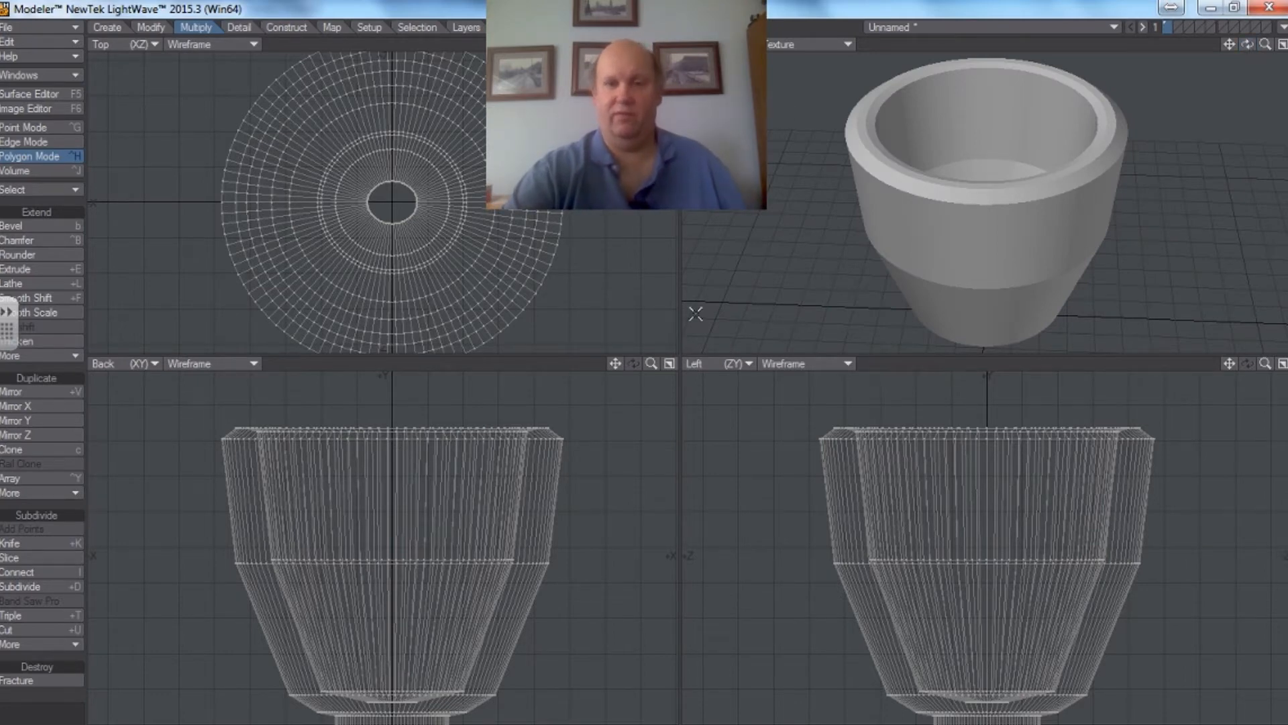
drag(654, 367, 581, 331)
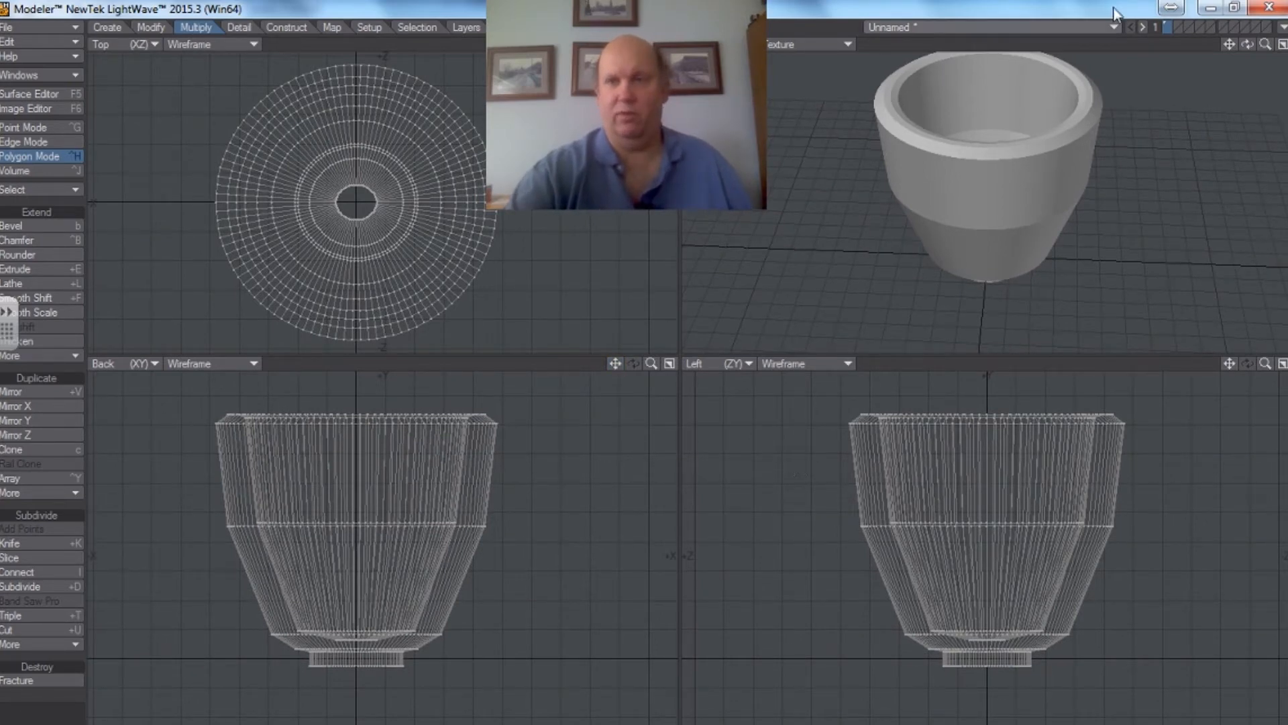
click(1179, 26)
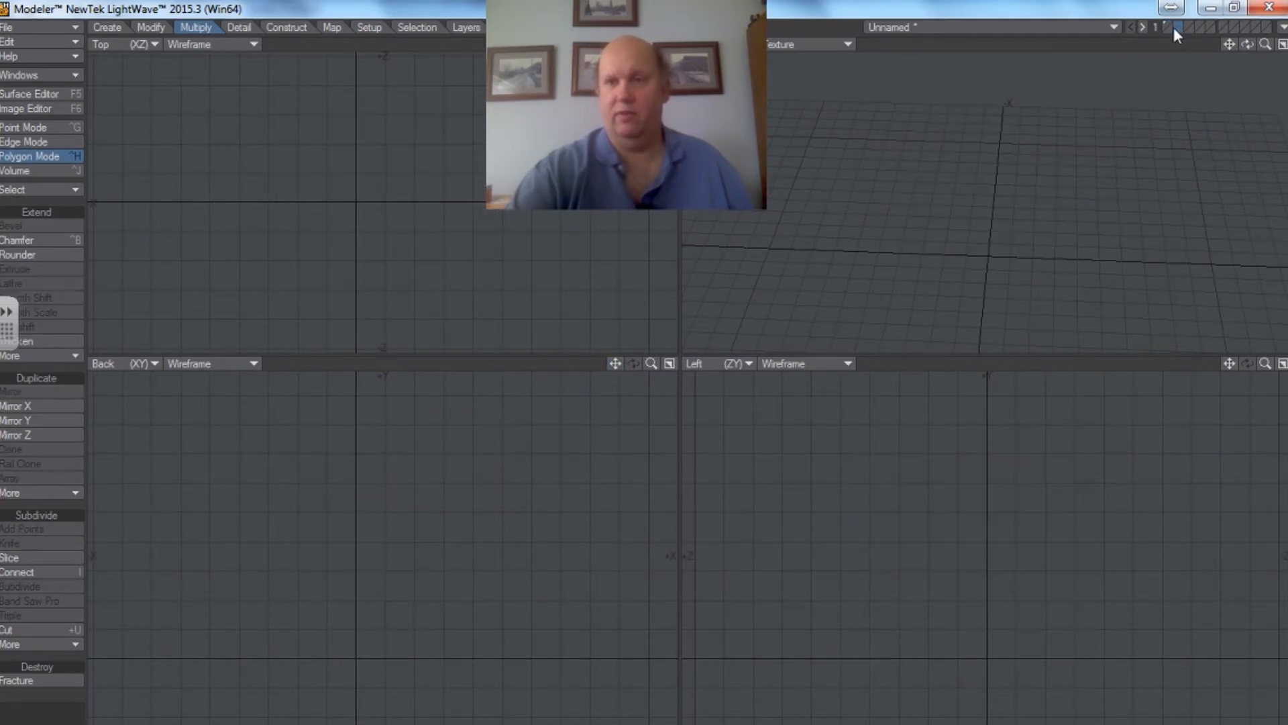
click(1169, 29)
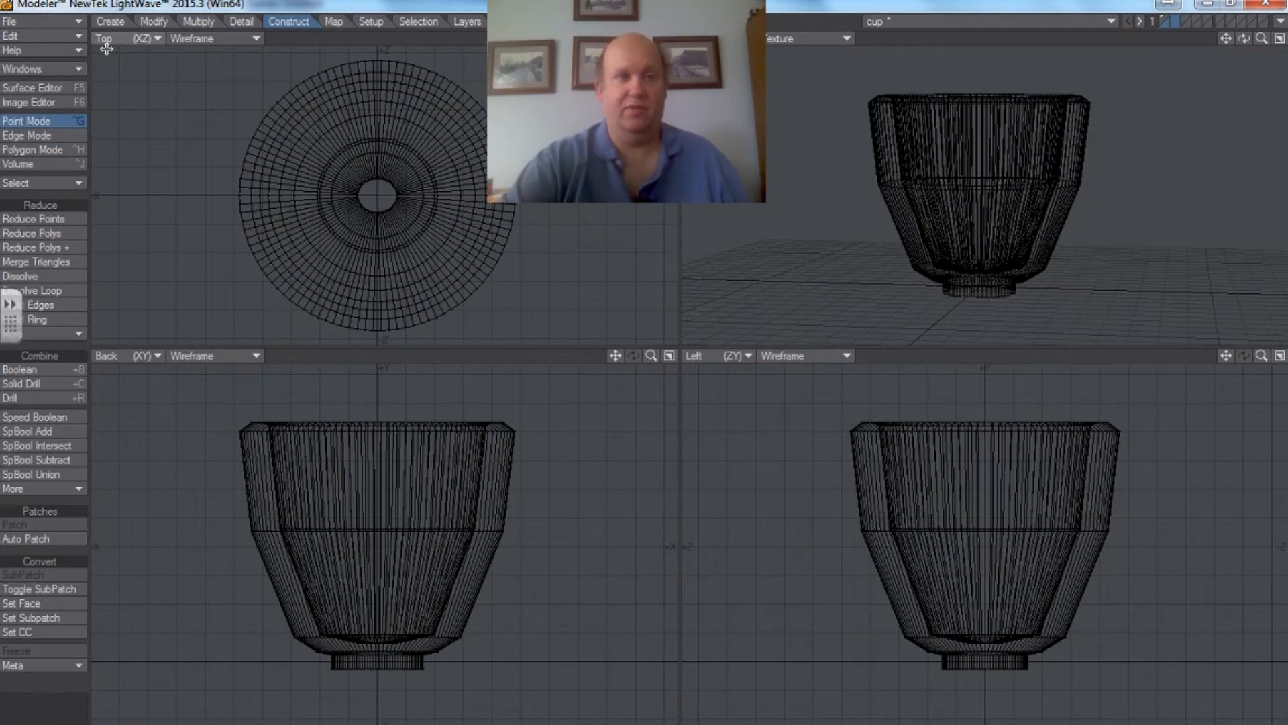
Sketch a freehand handle curve in the back view, from the cup's upper outer wall around to its lower wall
click(108, 22)
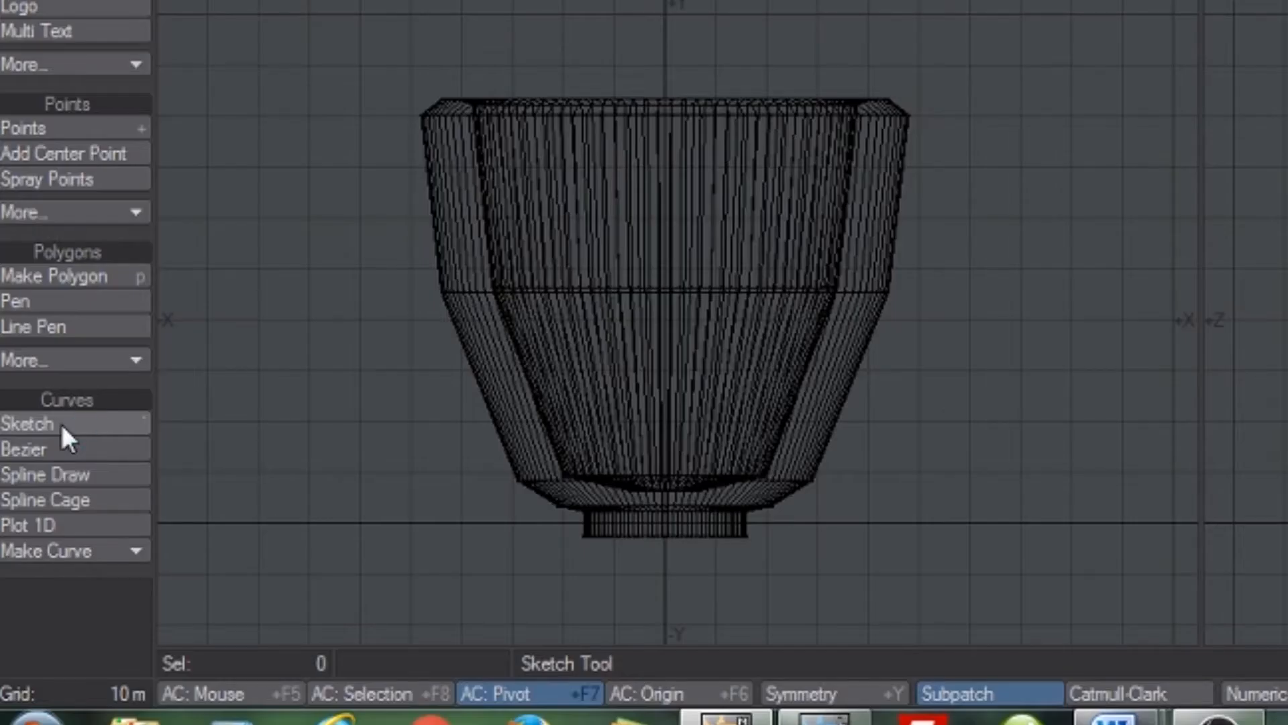
click(60, 425)
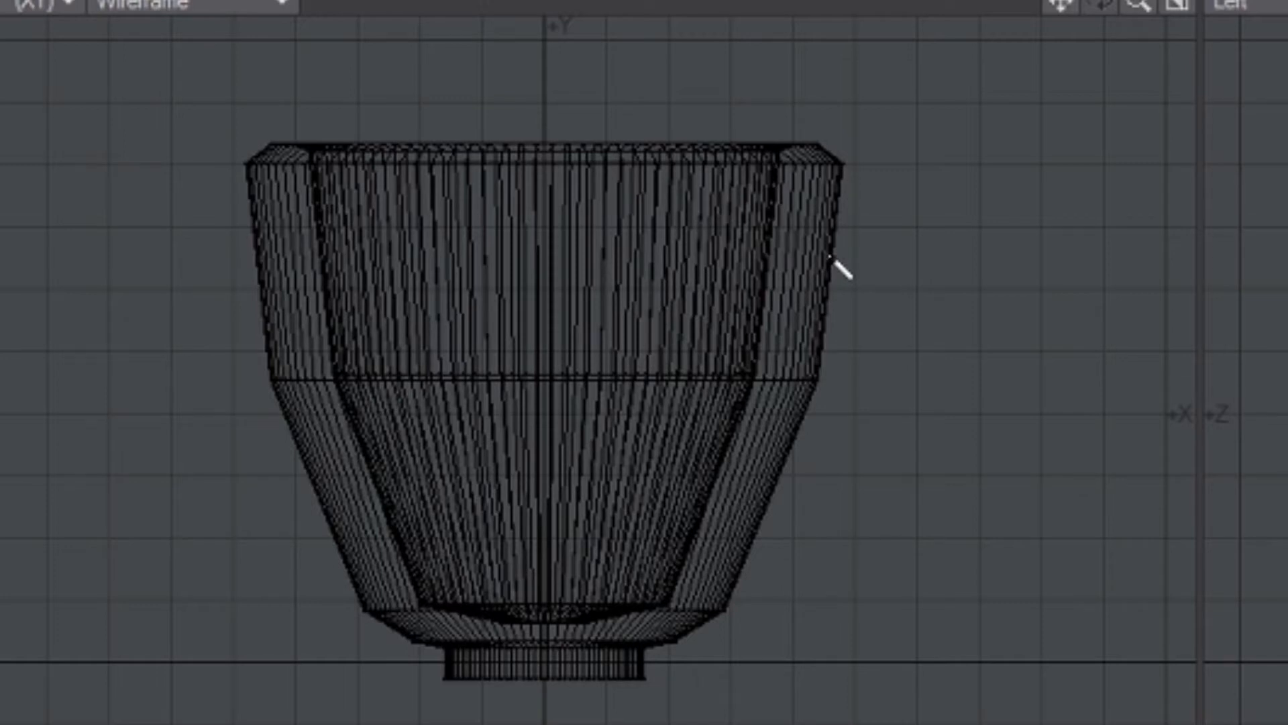
mouse_move(829, 256)
mouse_down()
mouse_move(915, 175)
mouse_move(973, 168)
mouse_move(1060, 245)
mouse_move(1077, 337)
mouse_move(1004, 490)
mouse_move(932, 573)
mouse_move(875, 601)
mouse_move(740, 609)
mouse_up()
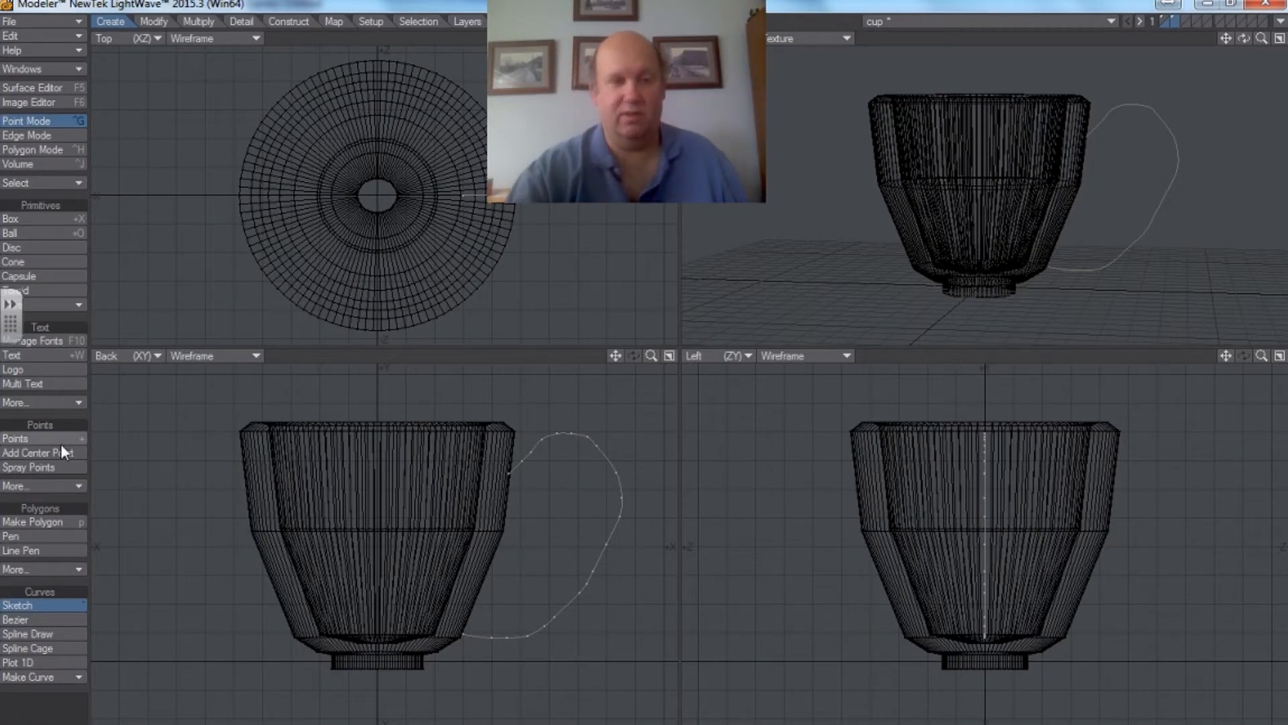
click(27, 604)
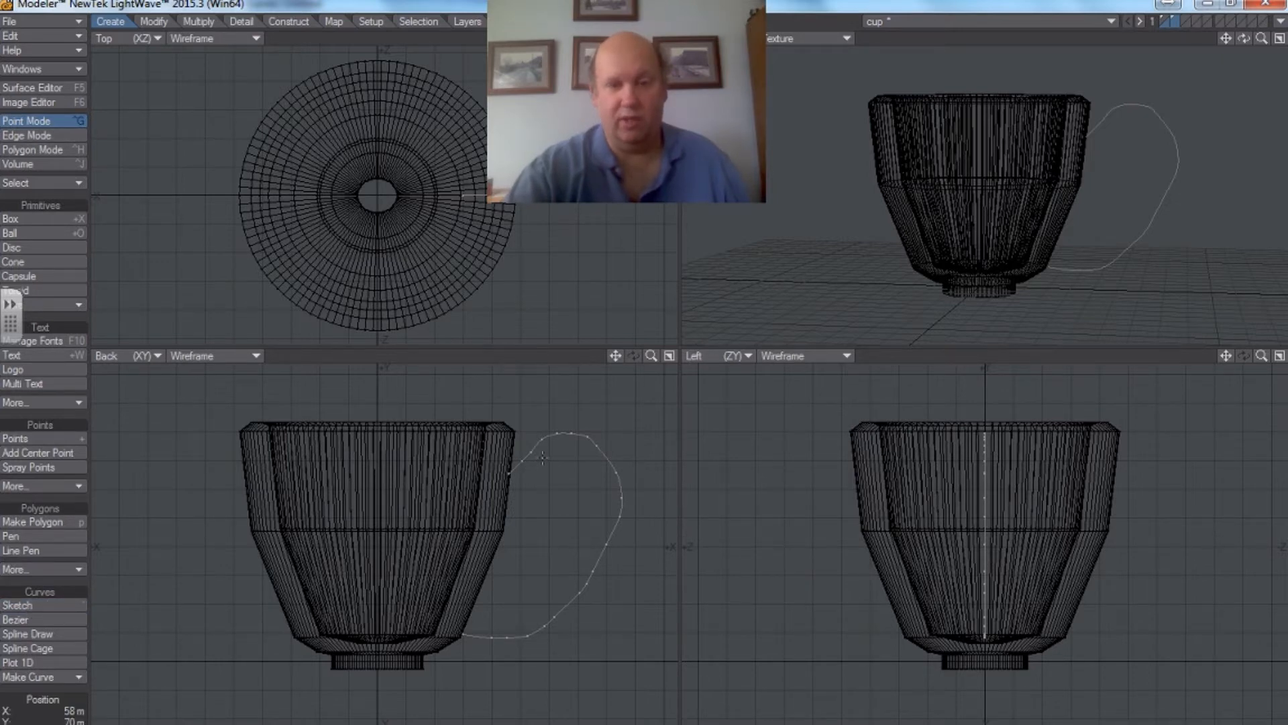
Select the two points near the handle curve's upper end, move them slightly up, and clear the point selection
right_drag(542, 462, 541, 463)
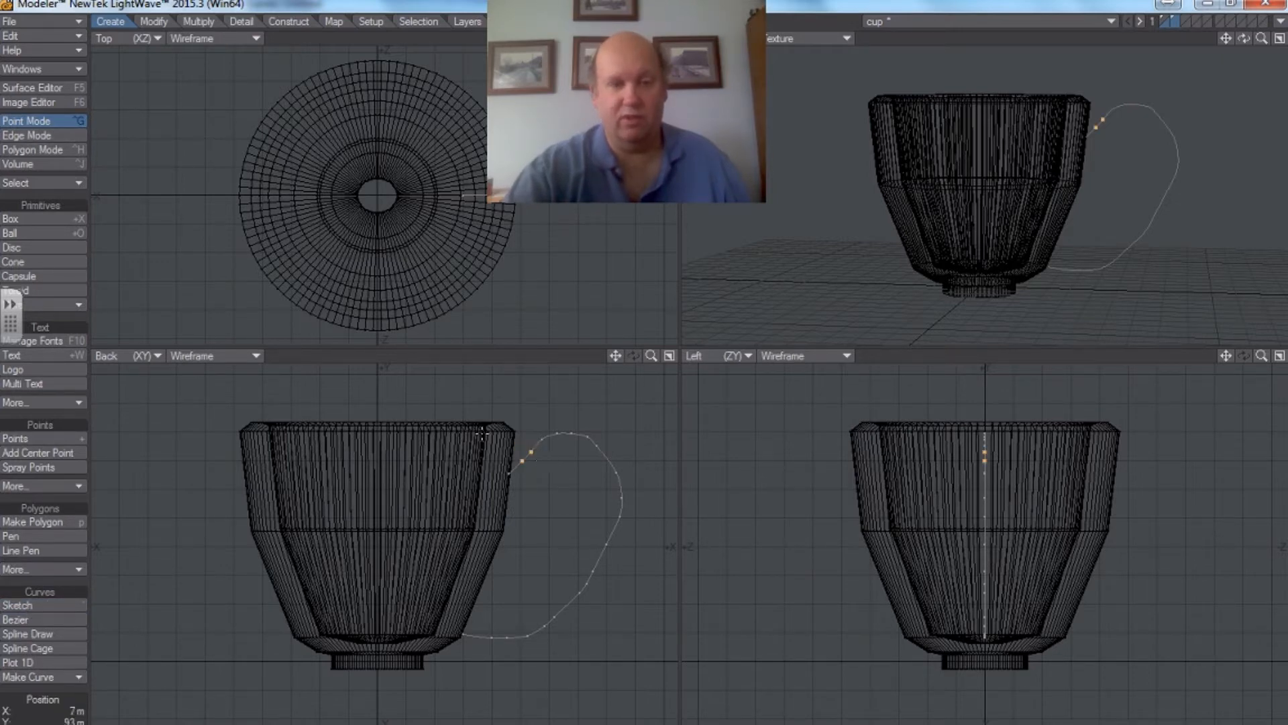
click(154, 21)
click(16, 219)
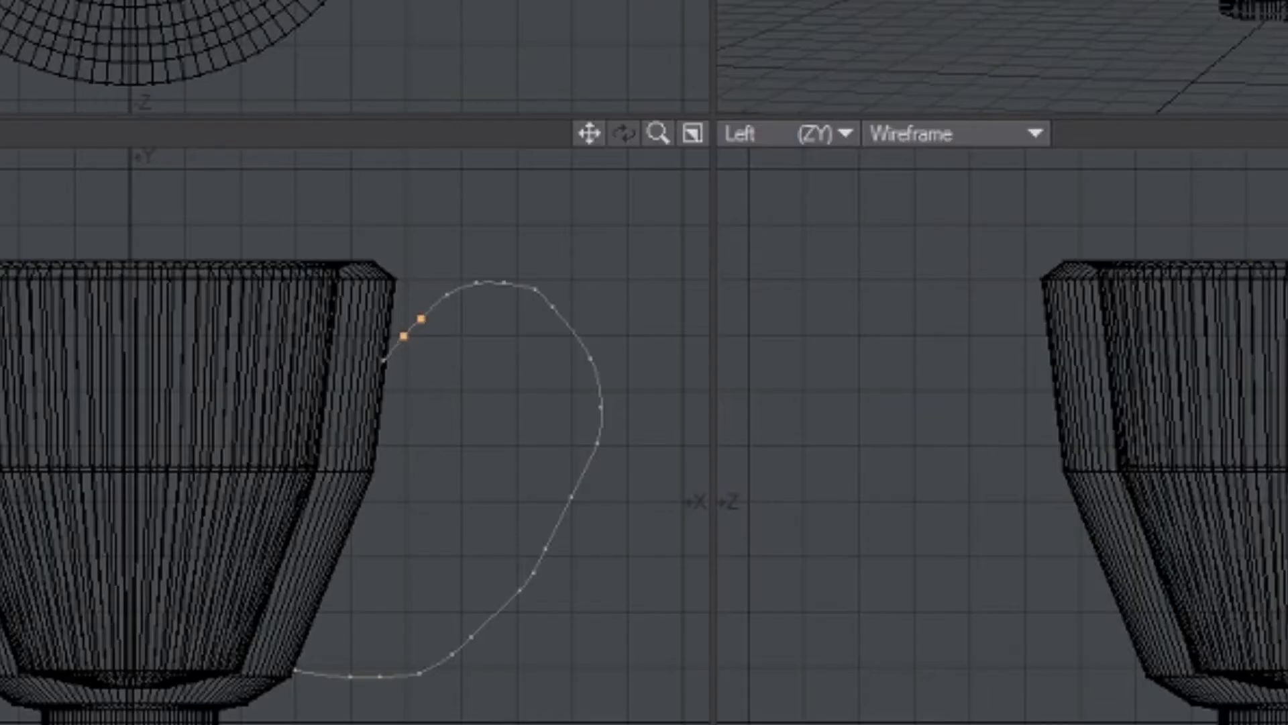
drag(421, 314, 421, 307)
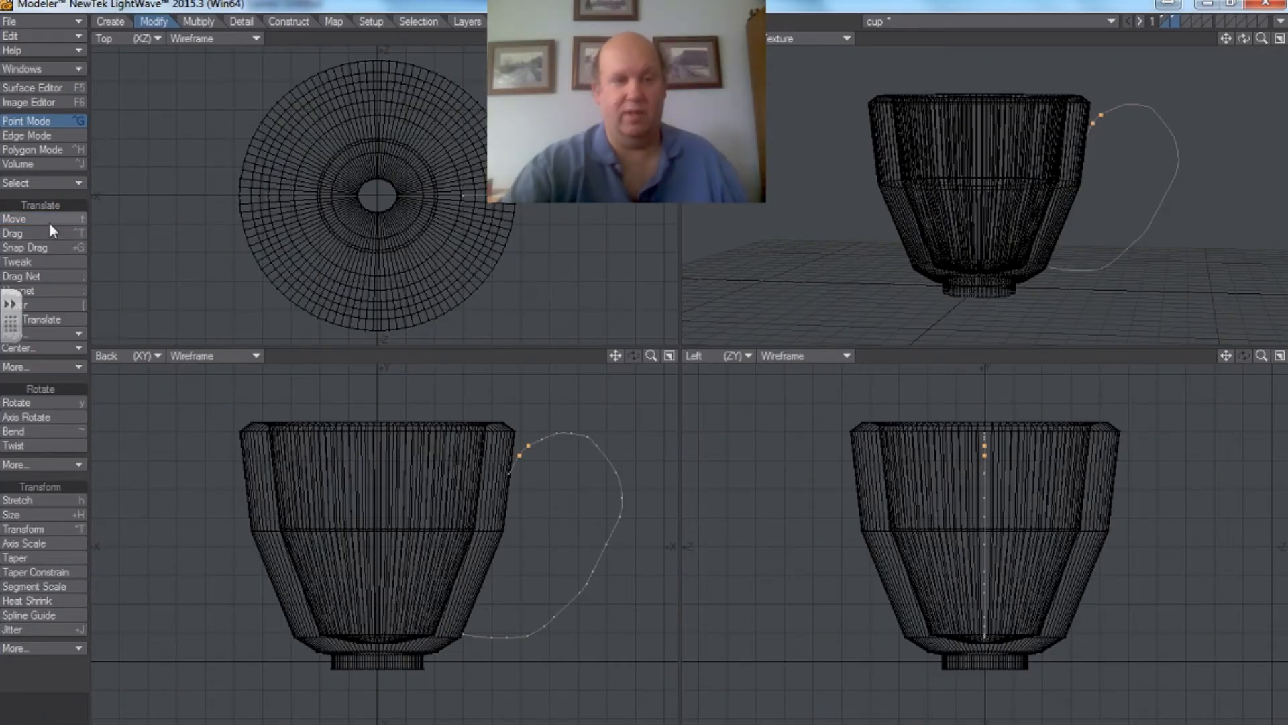
click(50, 221)
key(slash)
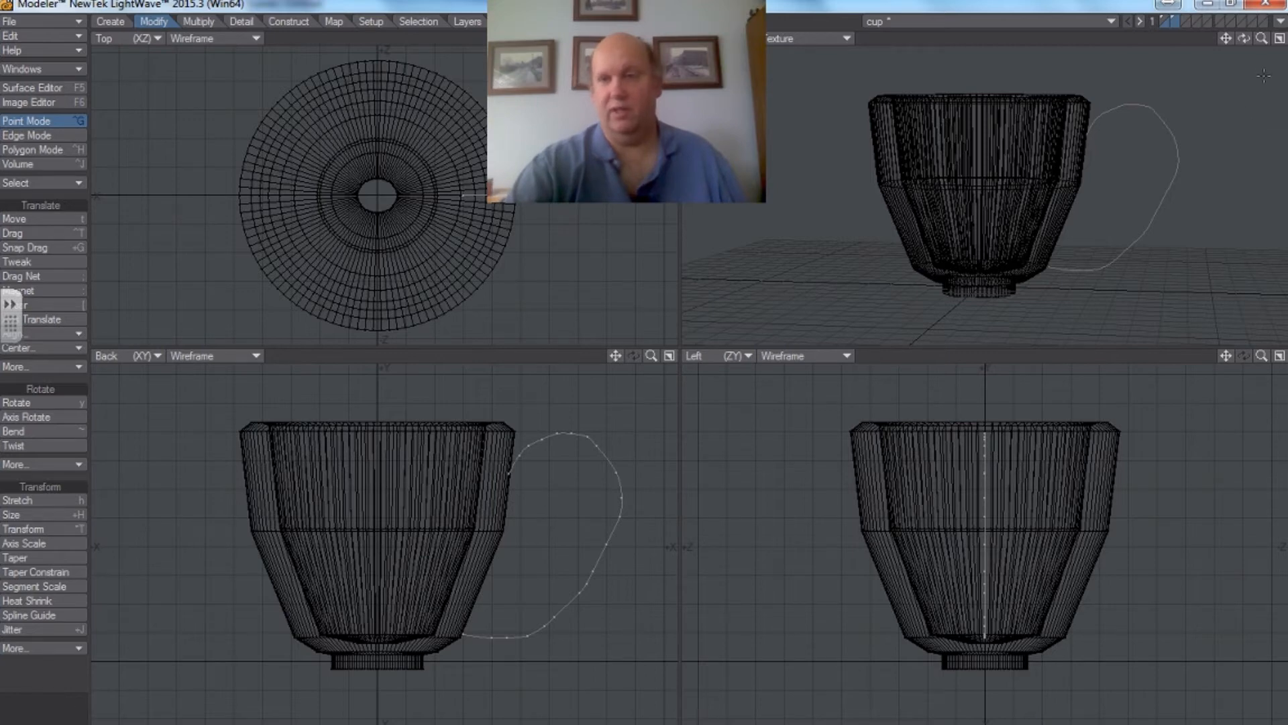
Activate the empty third layer with the handle curve's layer in the background
mouse_move(1249, 51)
mouse_down()
mouse_move(1184, 53)
mouse_move(1228, 140)
mouse_move(1238, 57)
mouse_move(1231, 114)
mouse_move(1265, 106)
mouse_move(1236, 109)
mouse_move(1245, 157)
mouse_move(1241, 64)
mouse_up()
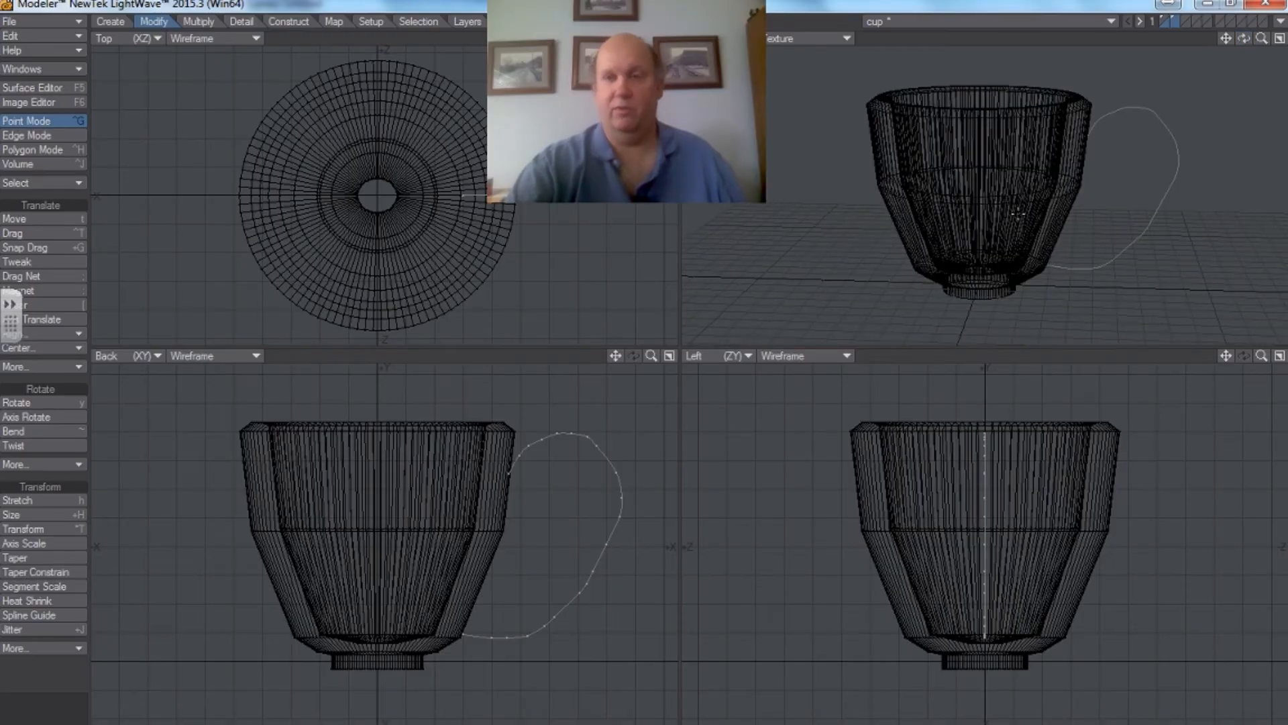
click(1181, 18)
click(1175, 26)
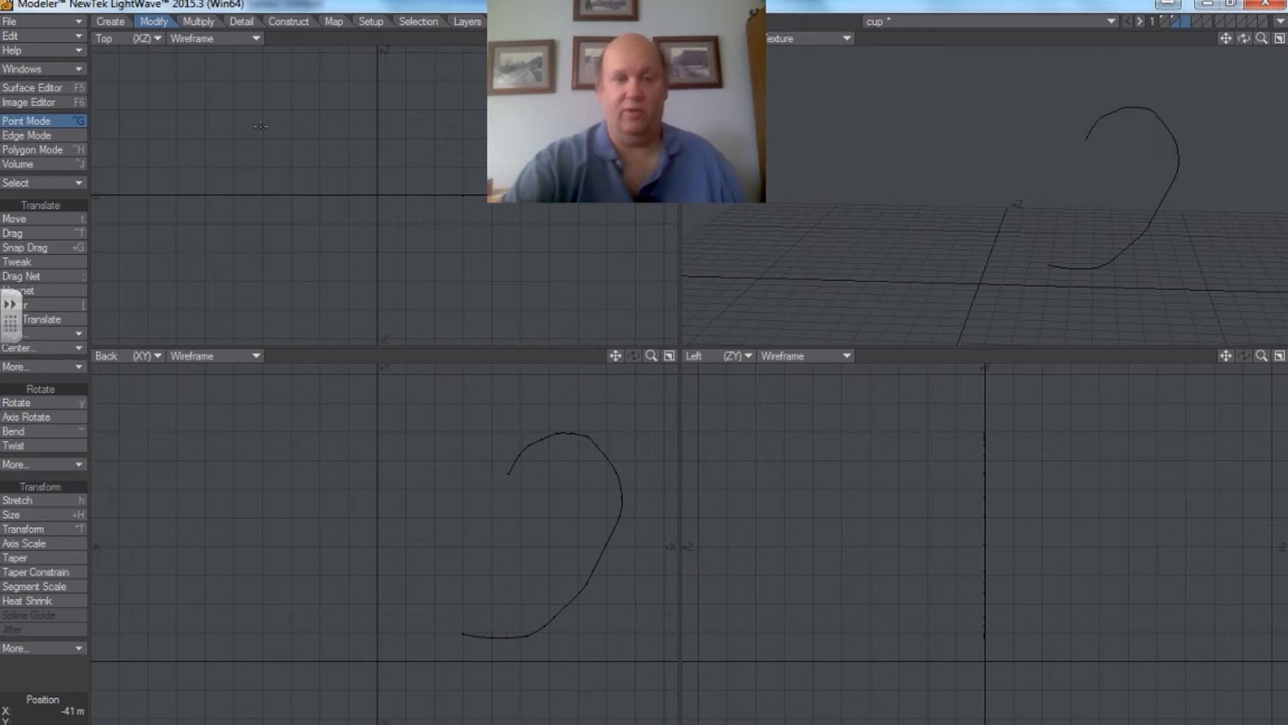
Draw a small round flat disc in the left view and move it in the back view onto the handle curve's lower end
click(108, 20)
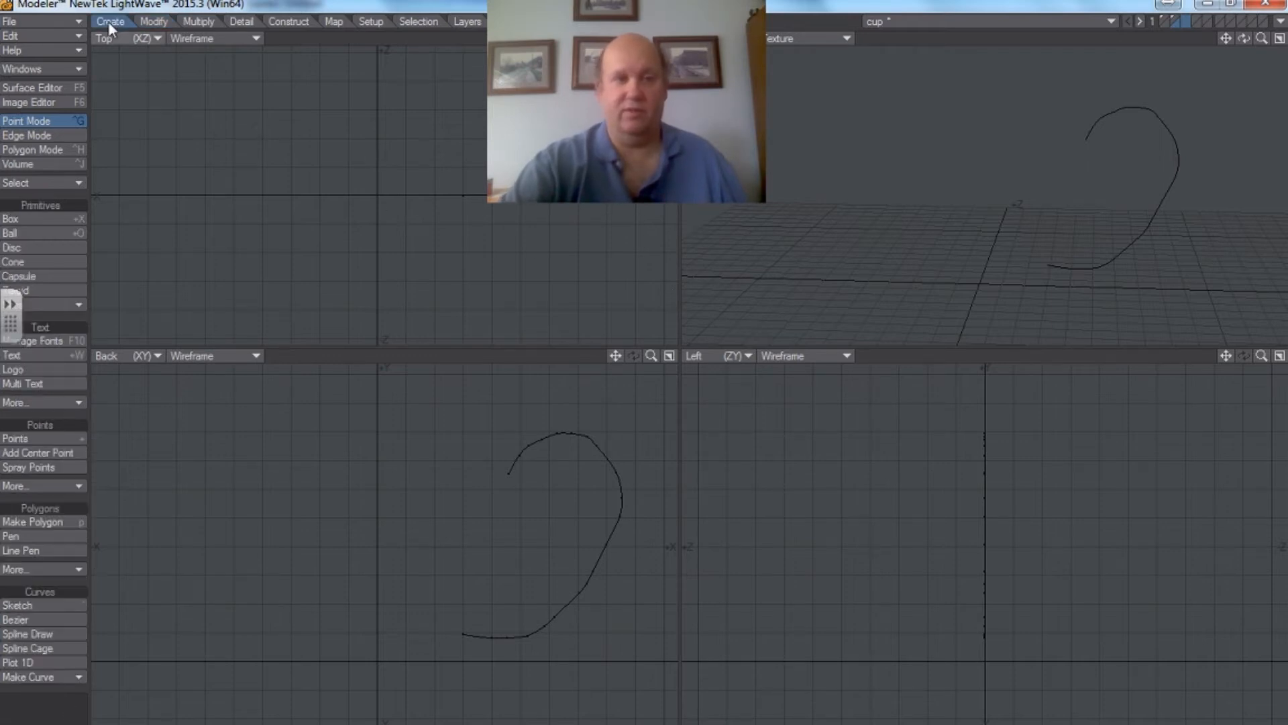
click(43, 247)
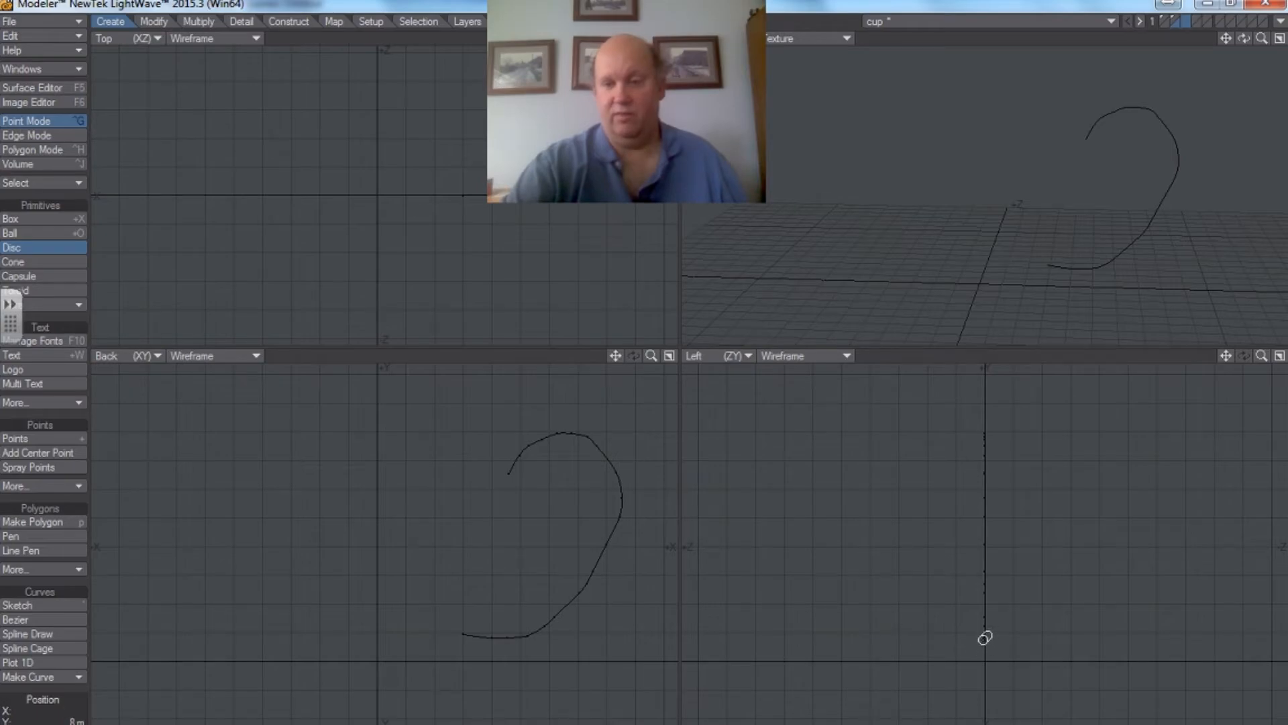
drag(983, 637, 997, 646)
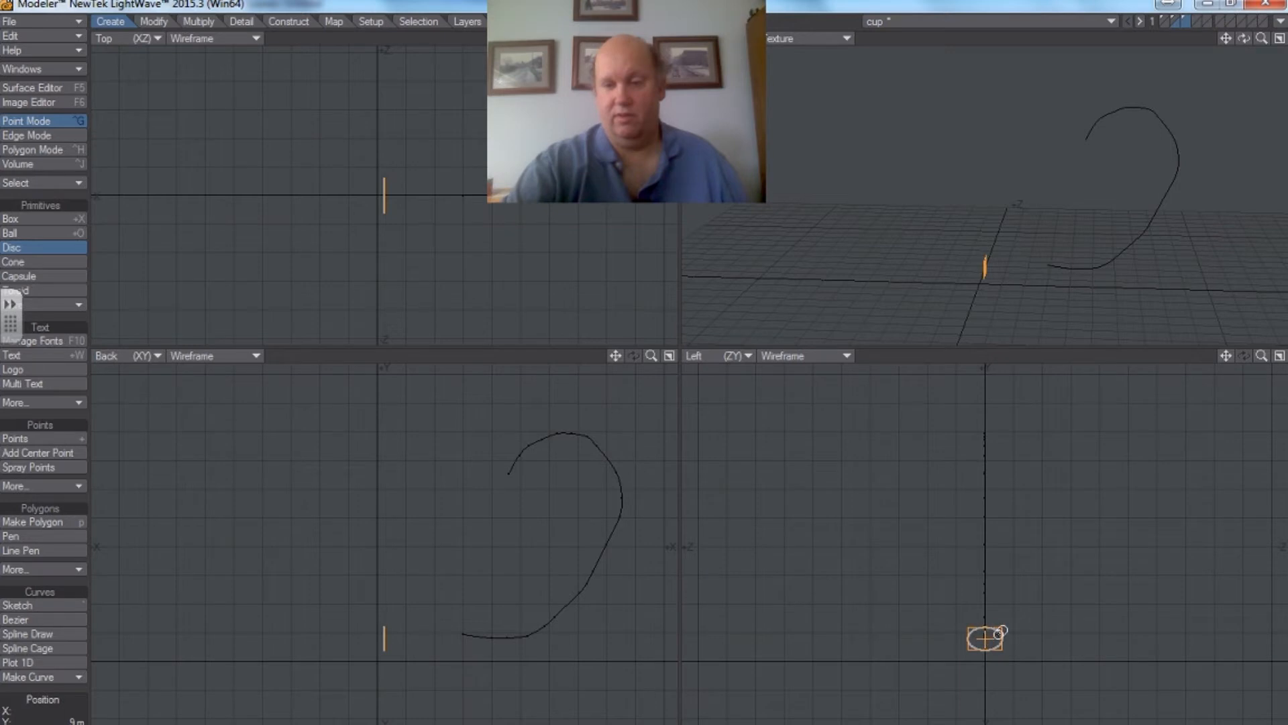
drag(999, 635, 997, 634)
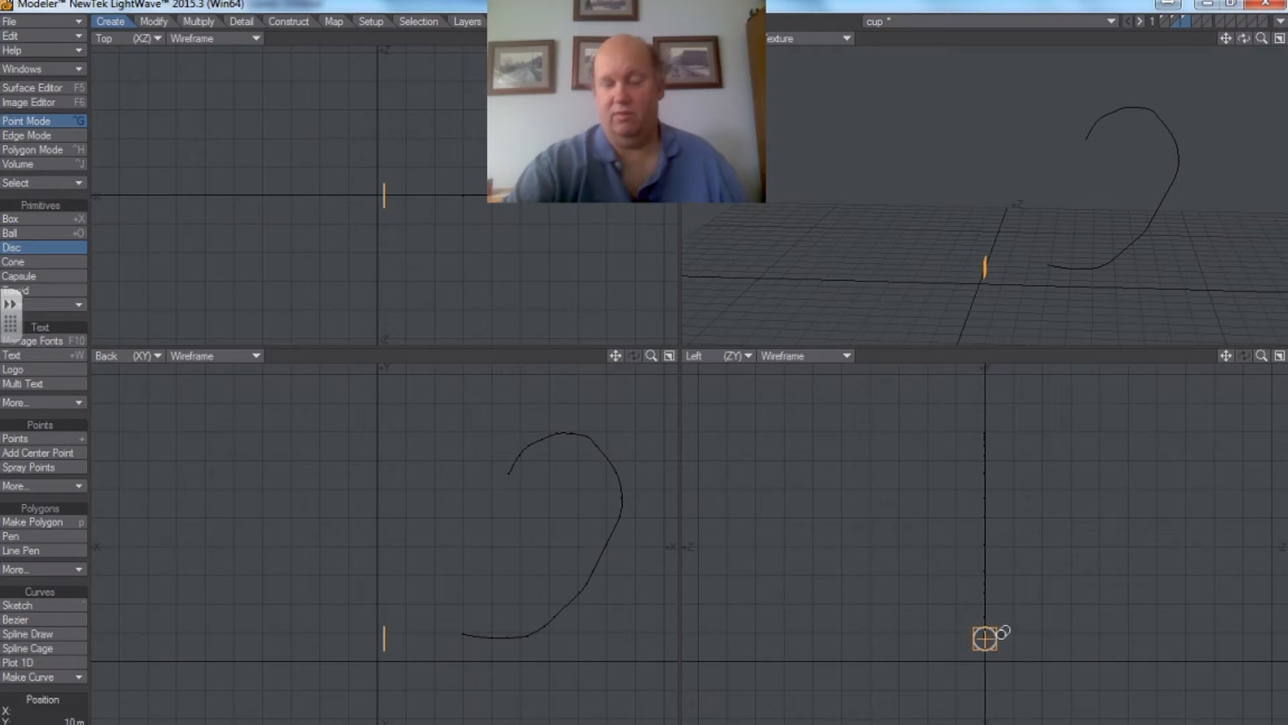
click(47, 248)
click(155, 23)
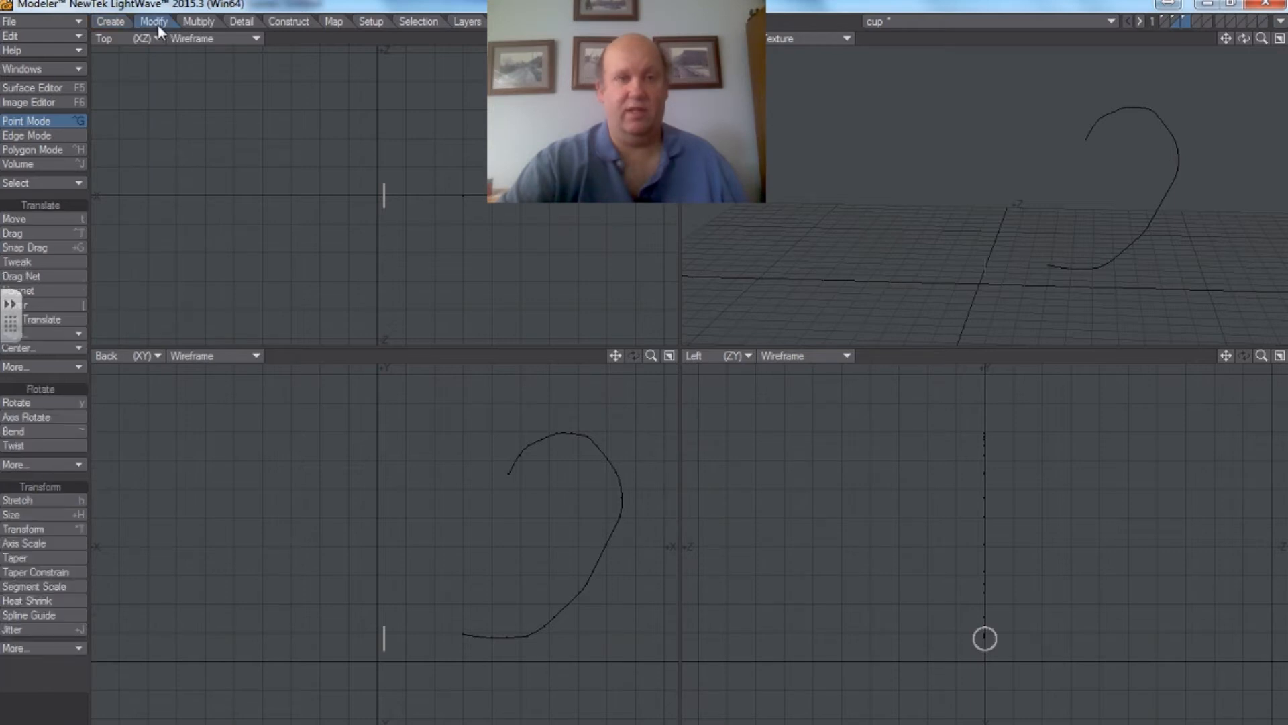
click(49, 216)
drag(380, 638, 469, 635)
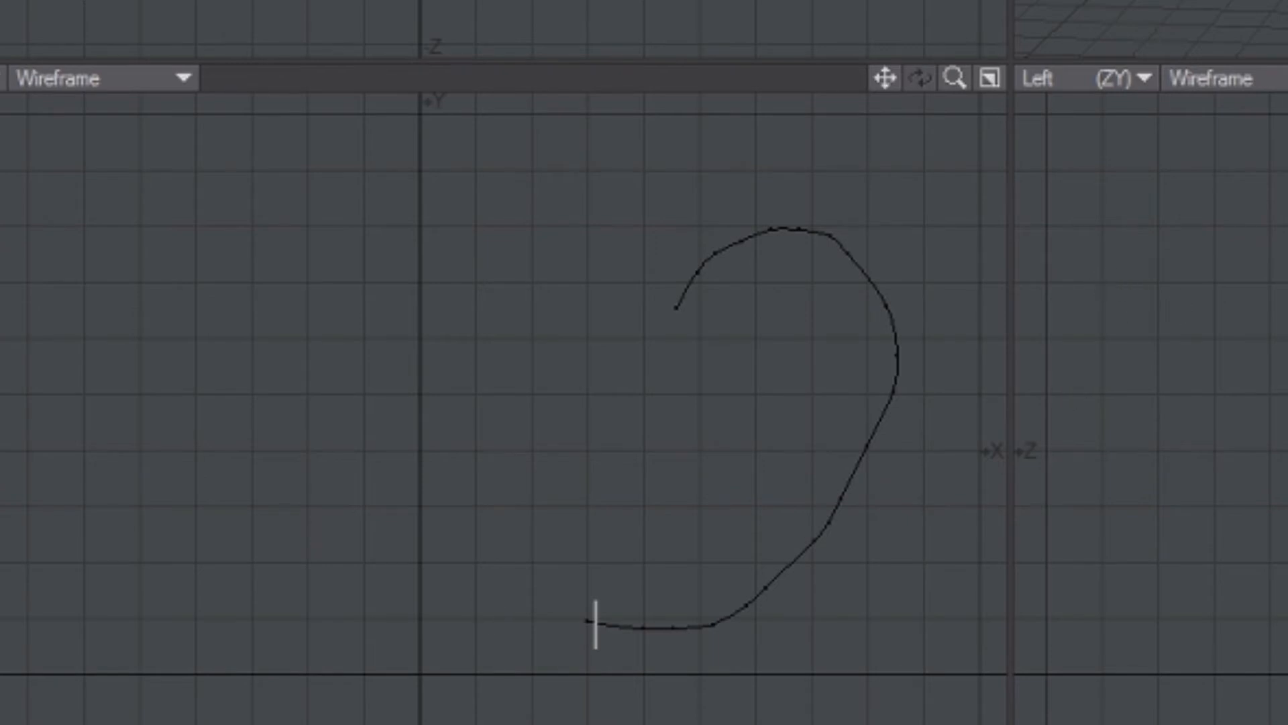
Try a Rail Extrude of the upright disc along the handle curve with Automatic segments, Oriented and Align to Start, and undo it
drag(1244, 39, 1074, 133)
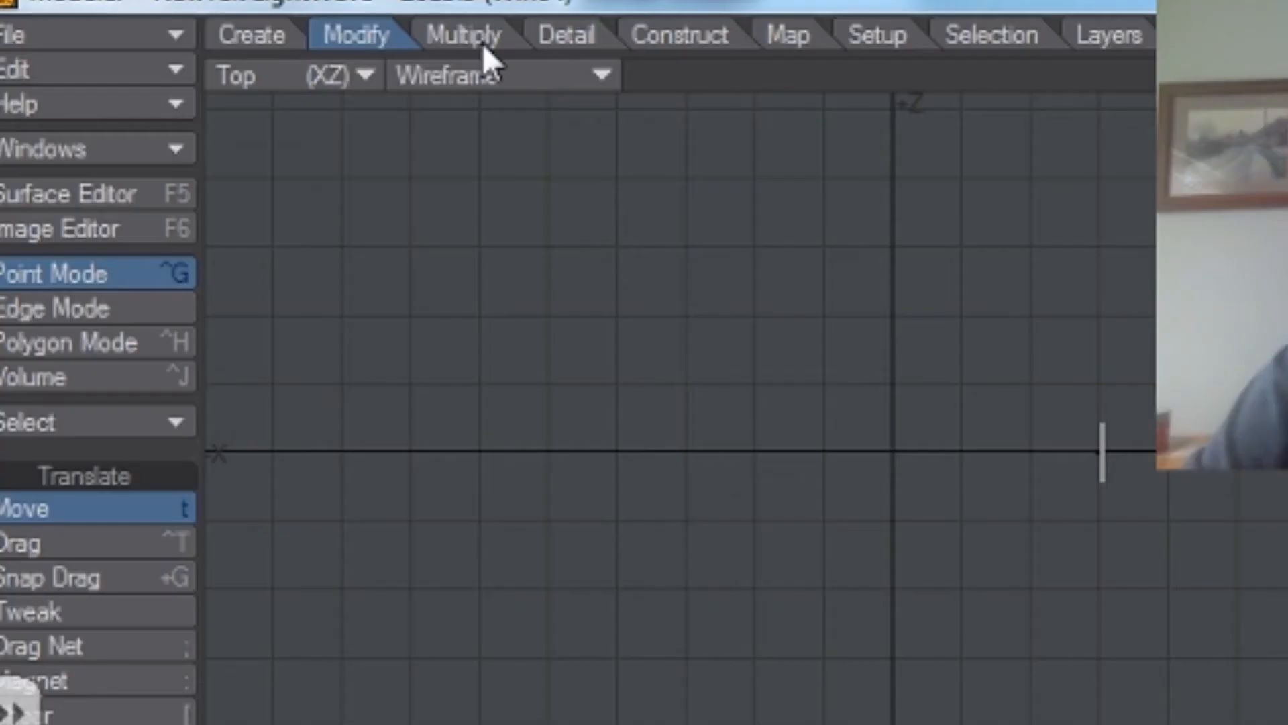
click(206, 24)
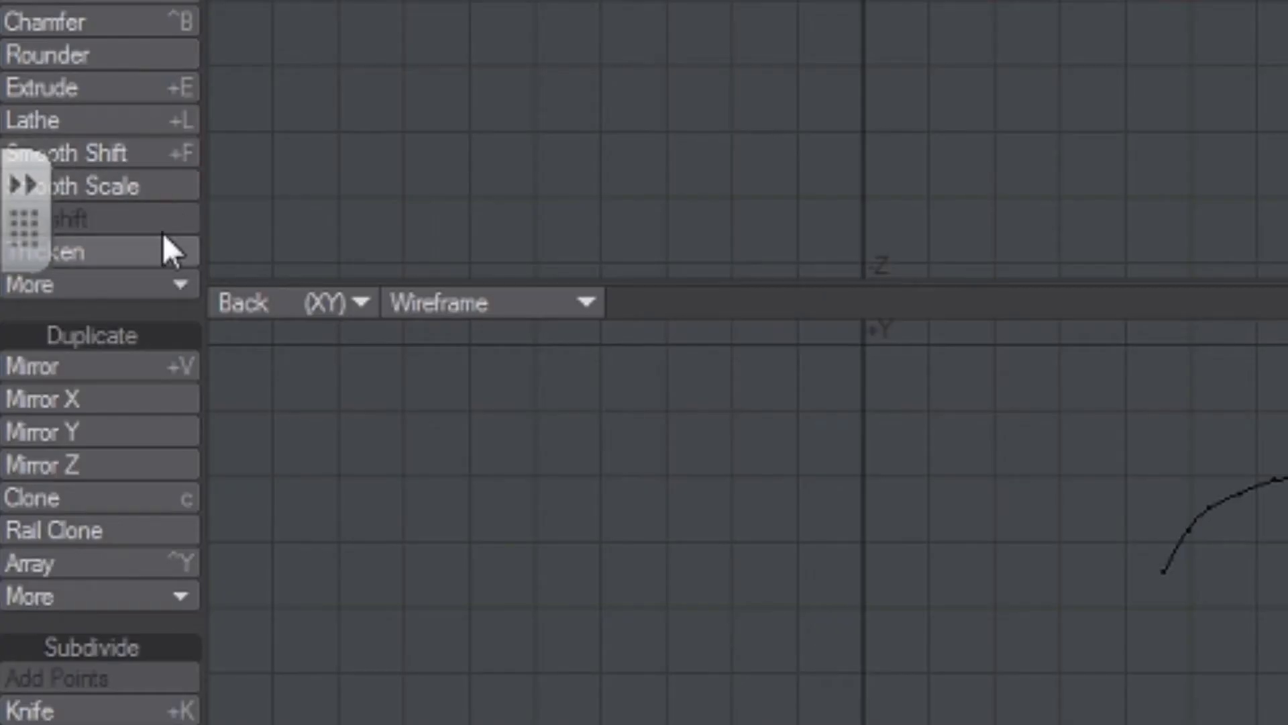
click(176, 286)
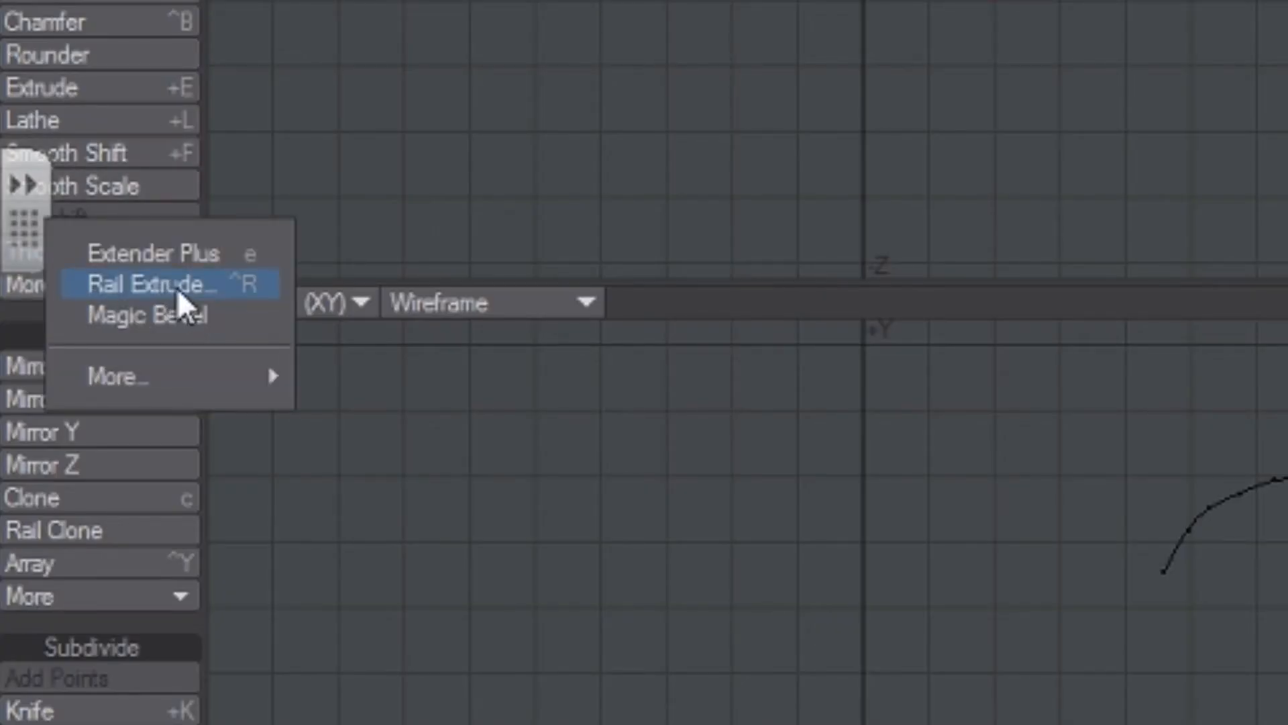
click(180, 288)
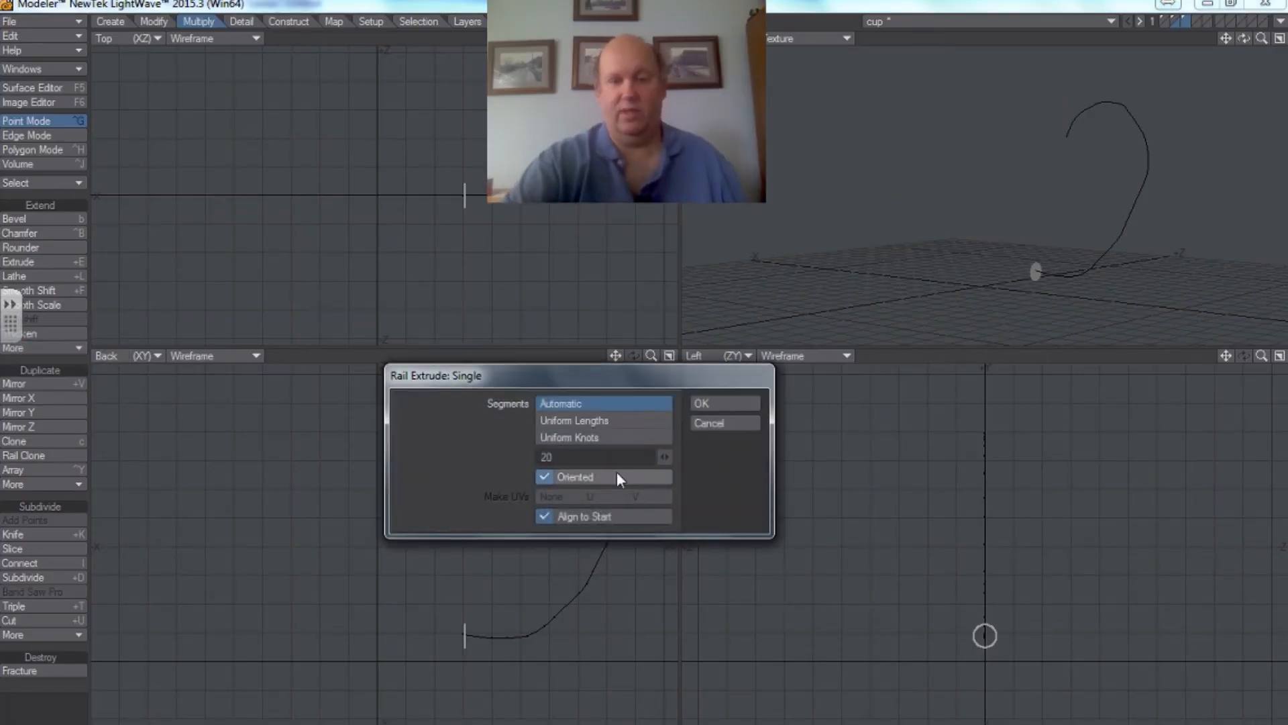
click(722, 404)
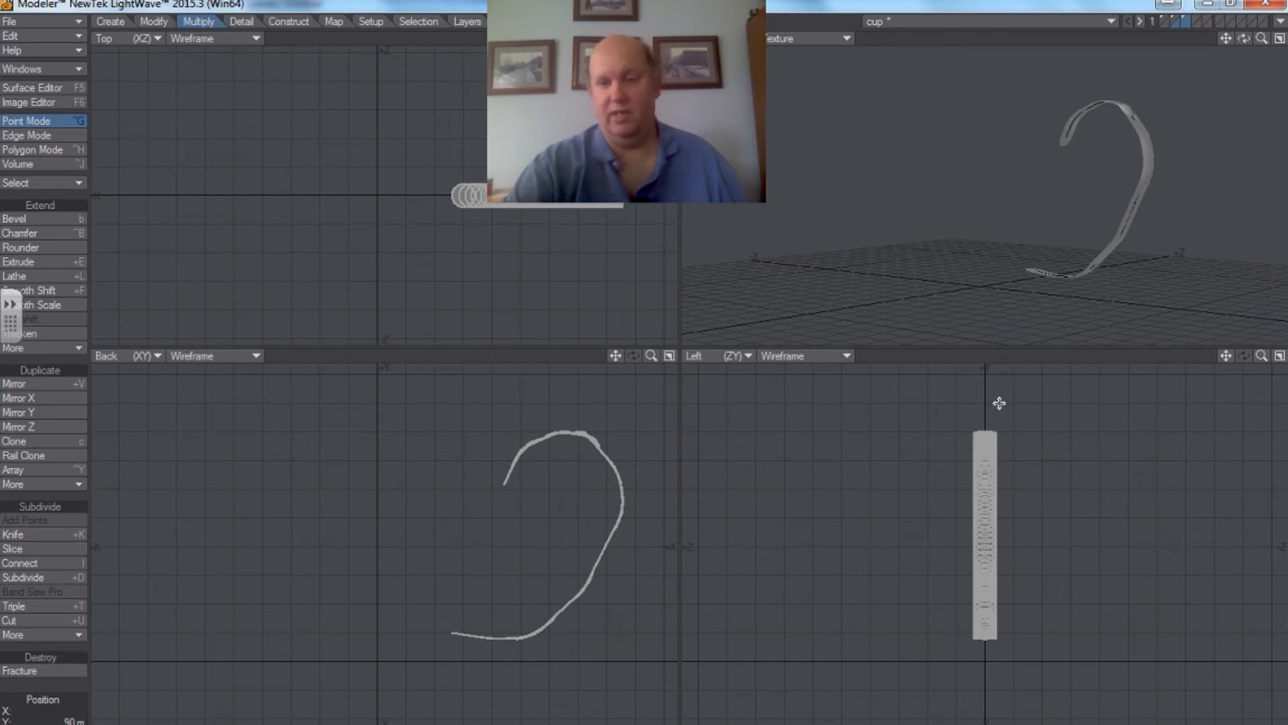
drag(1246, 40, 1169, 189)
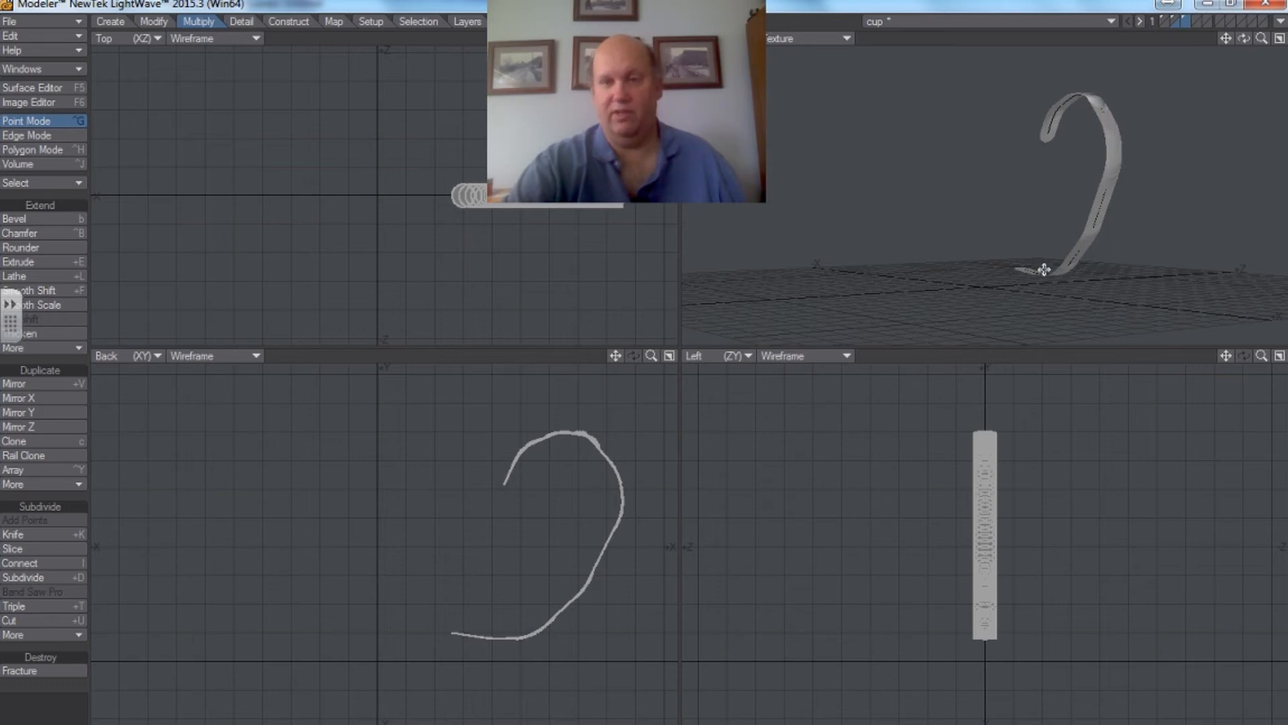
key(ctrl+z)
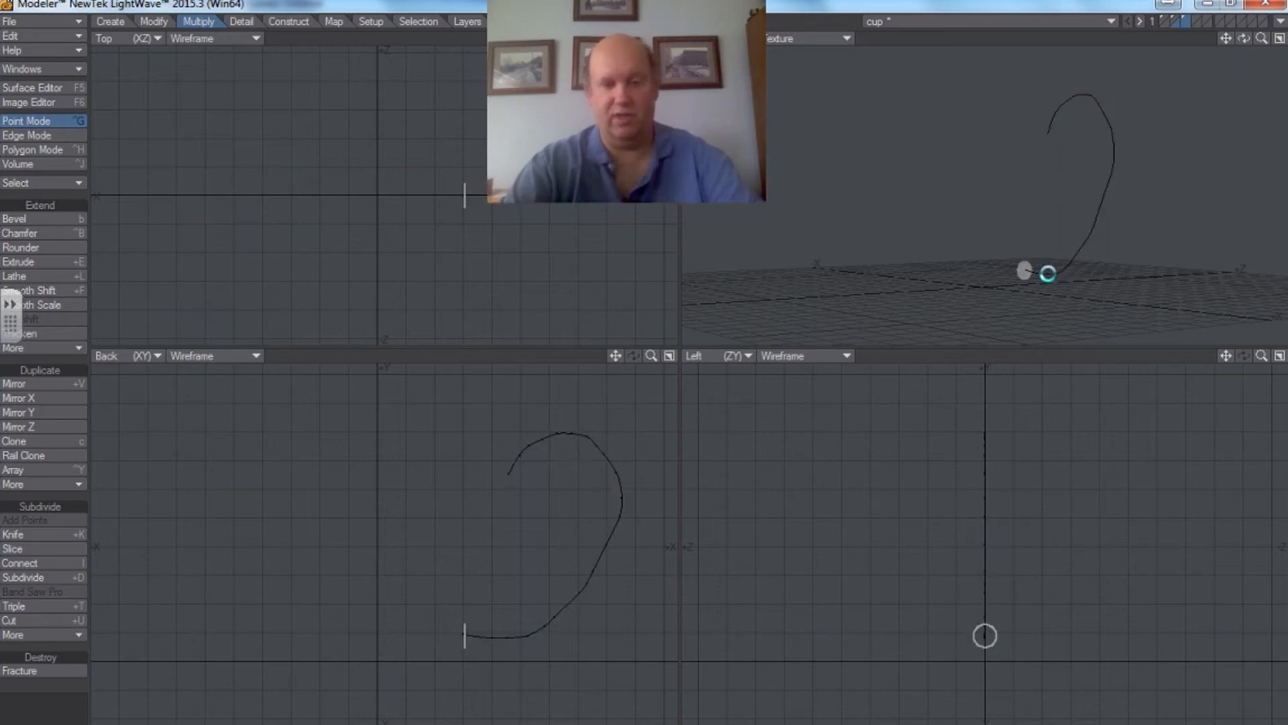
Rotate the disc in the back view until it lies nearly flat and move it back onto the handle curve's lower end
click(159, 26)
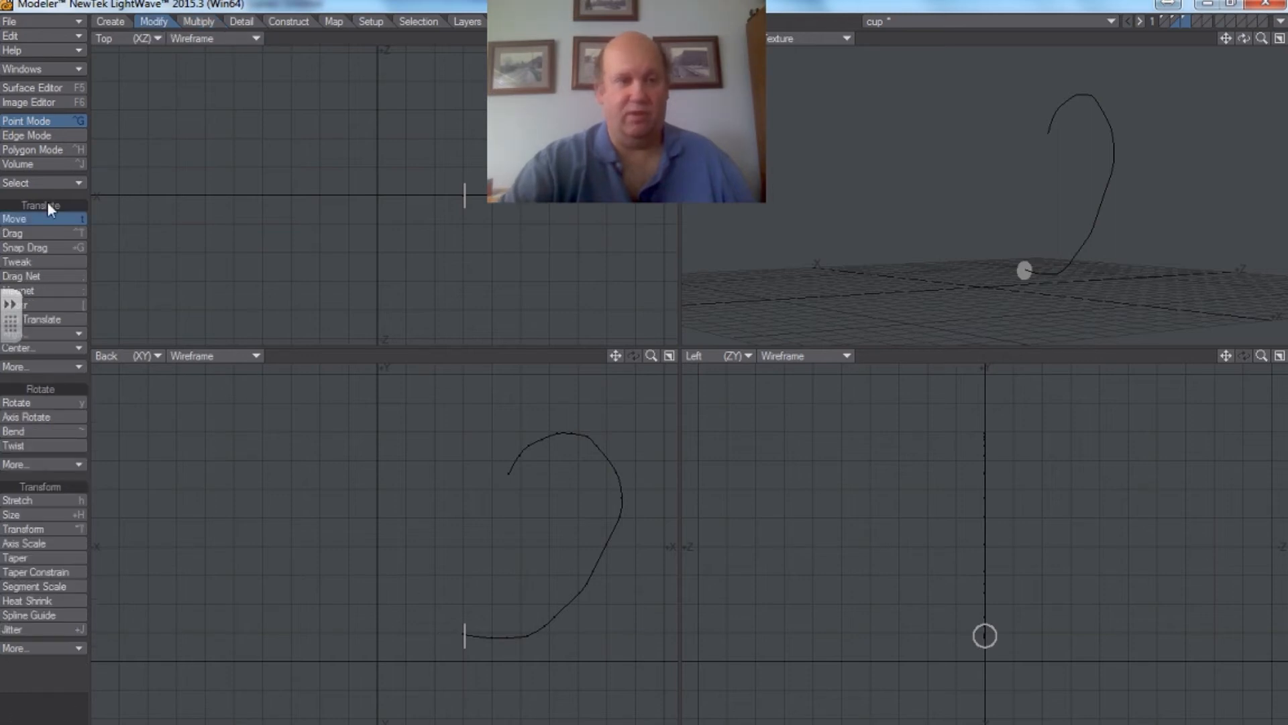
click(49, 406)
drag(481, 605, 631, 566)
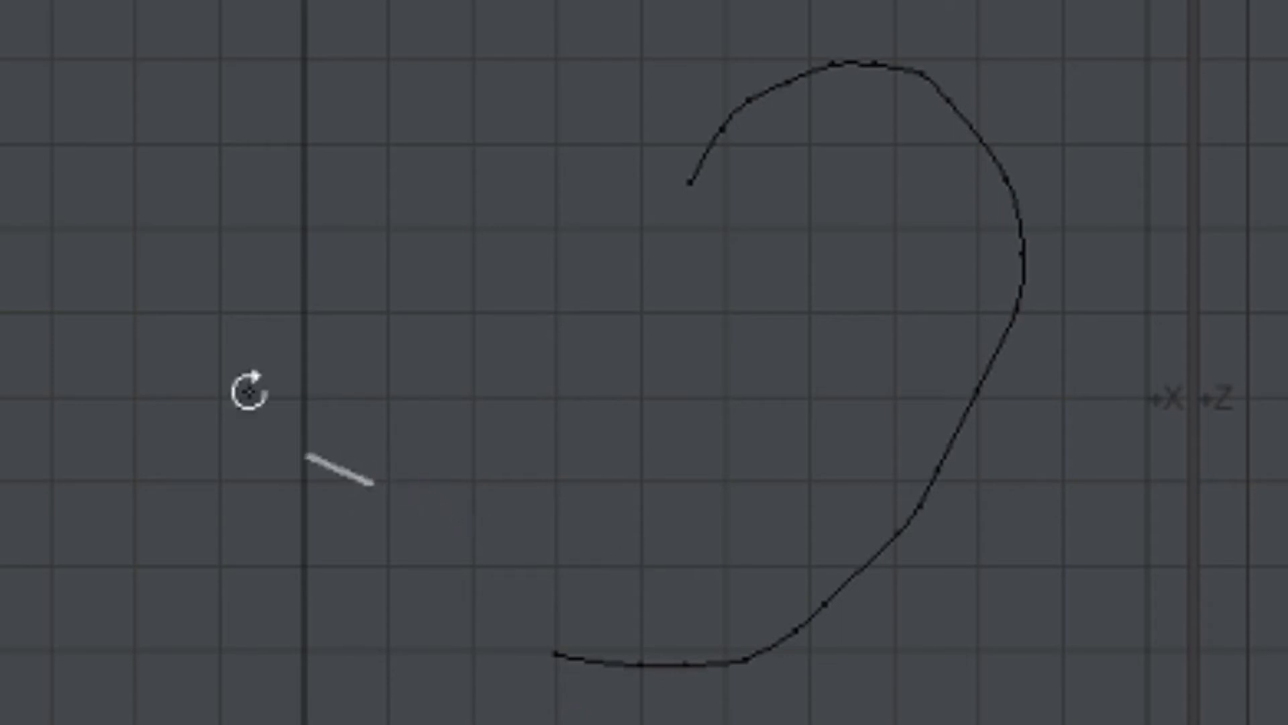
key(t)
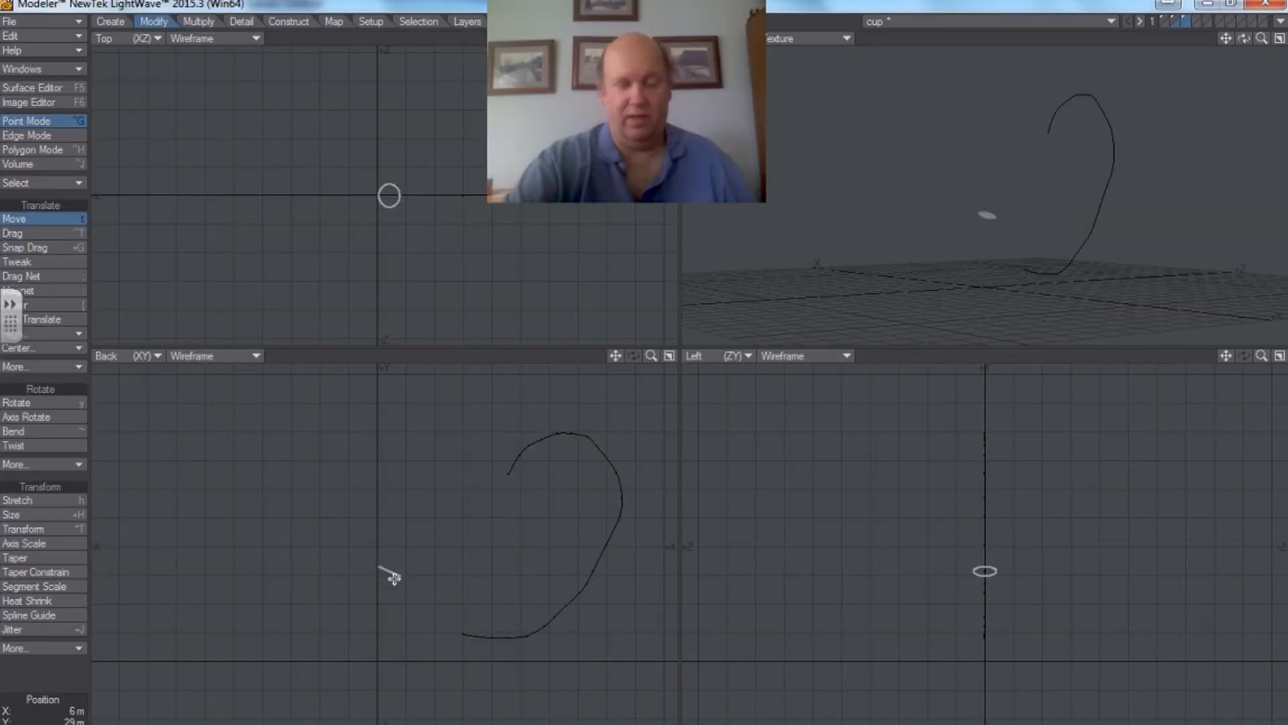
drag(394, 577, 471, 639)
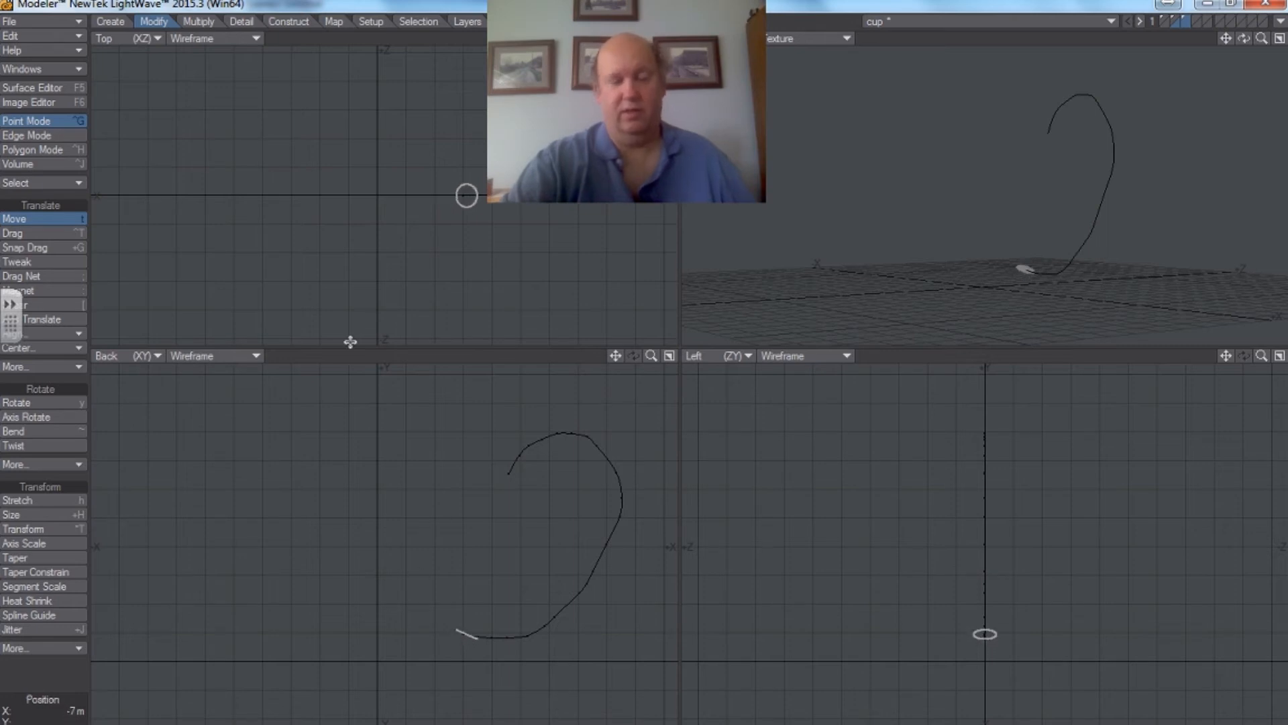
Rail Extrude the tilted disc along the background handle curve with Automatic segments, Oriented and Align to Start enabled
click(204, 21)
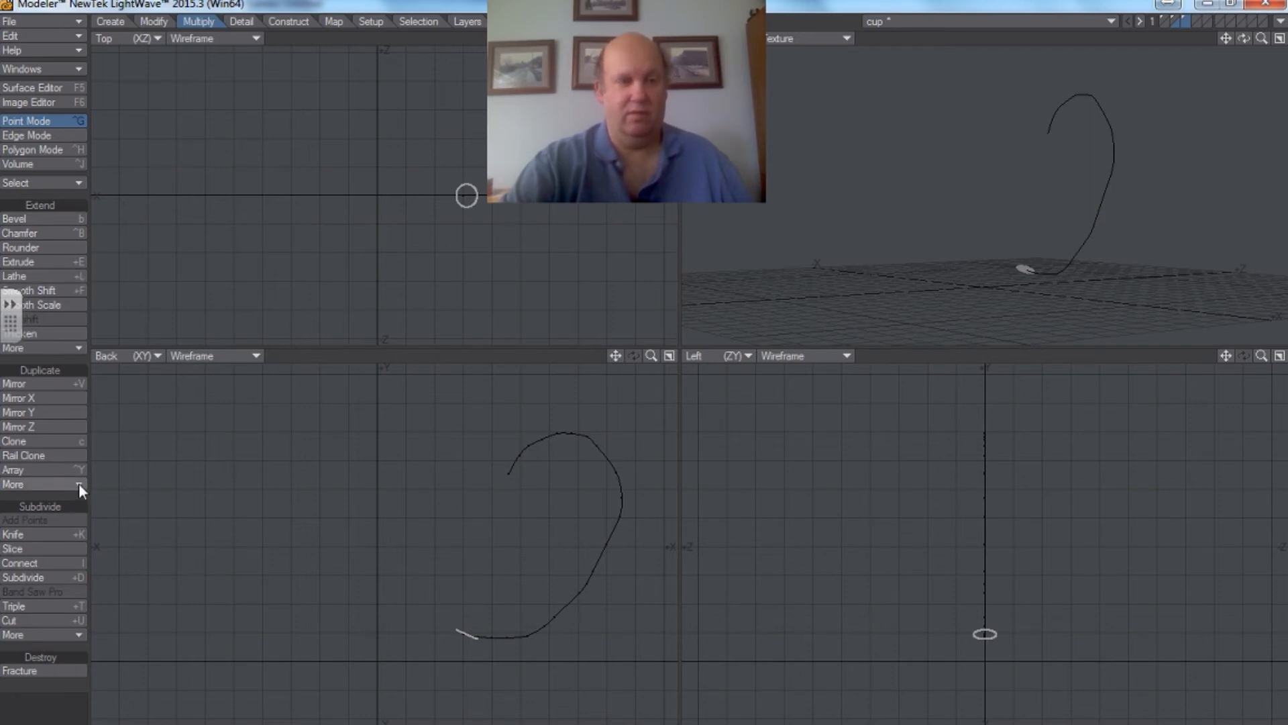
click(73, 346)
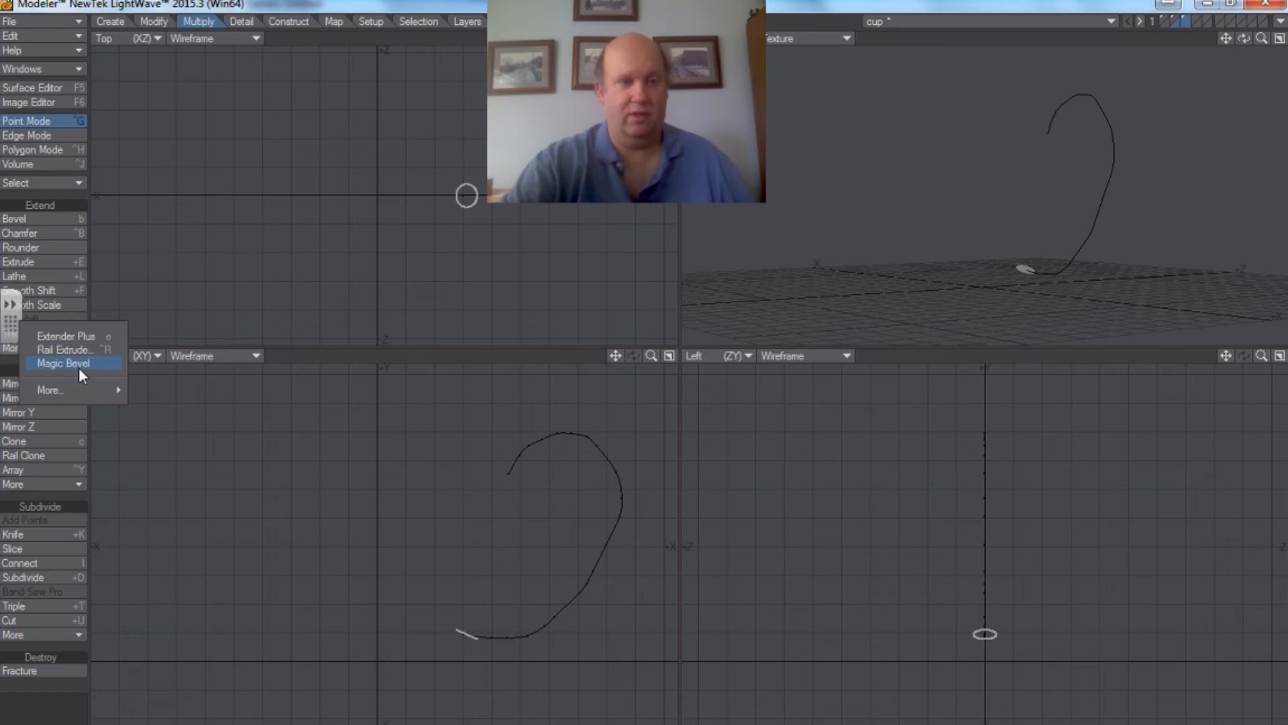
click(82, 353)
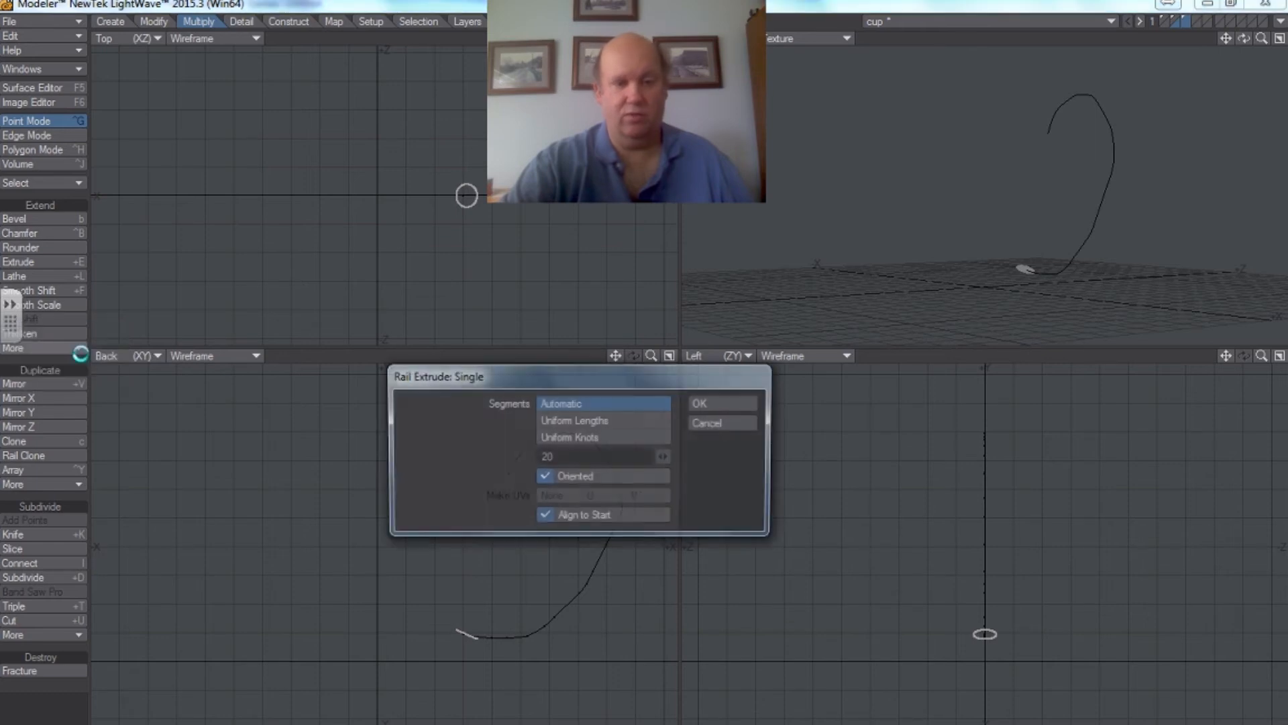
click(736, 404)
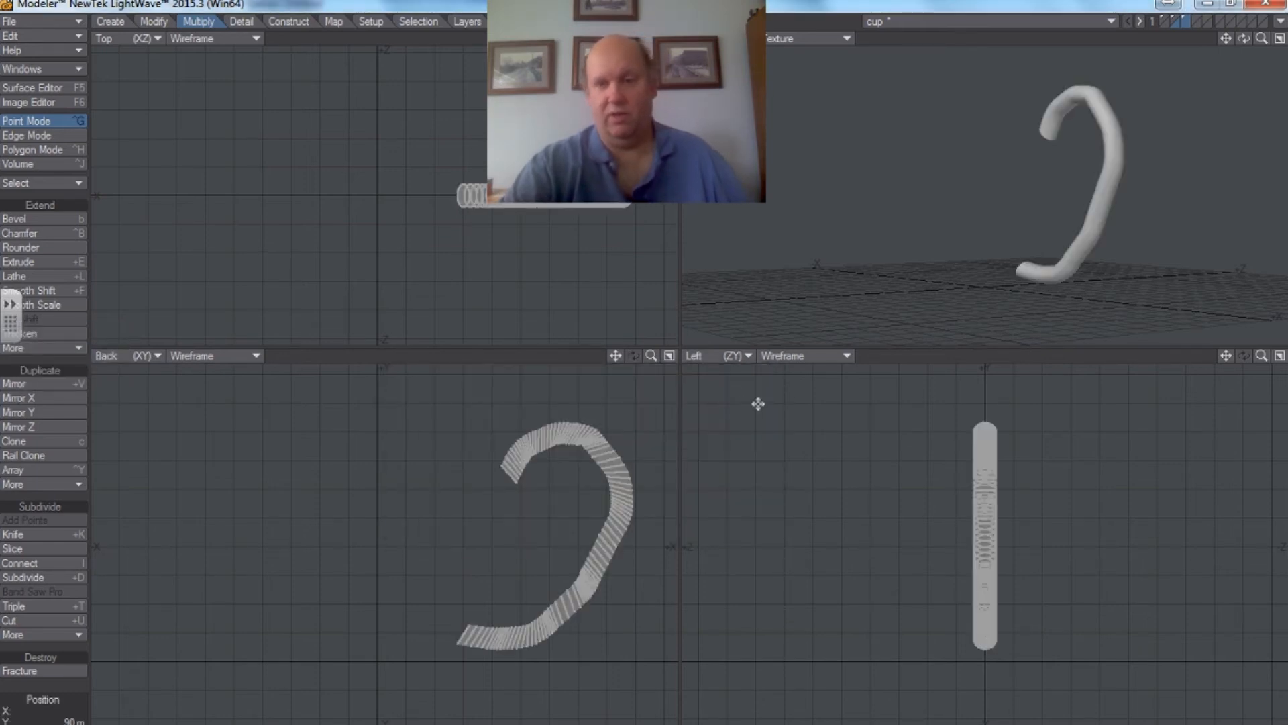
Undo the last Rail Extrude, rotate the disc level in the back view and move it onto the handle curve's lower end
mouse_move(1243, 39)
mouse_down()
mouse_move(1207, 40)
mouse_move(1249, 39)
mouse_move(1227, 50)
mouse_up()
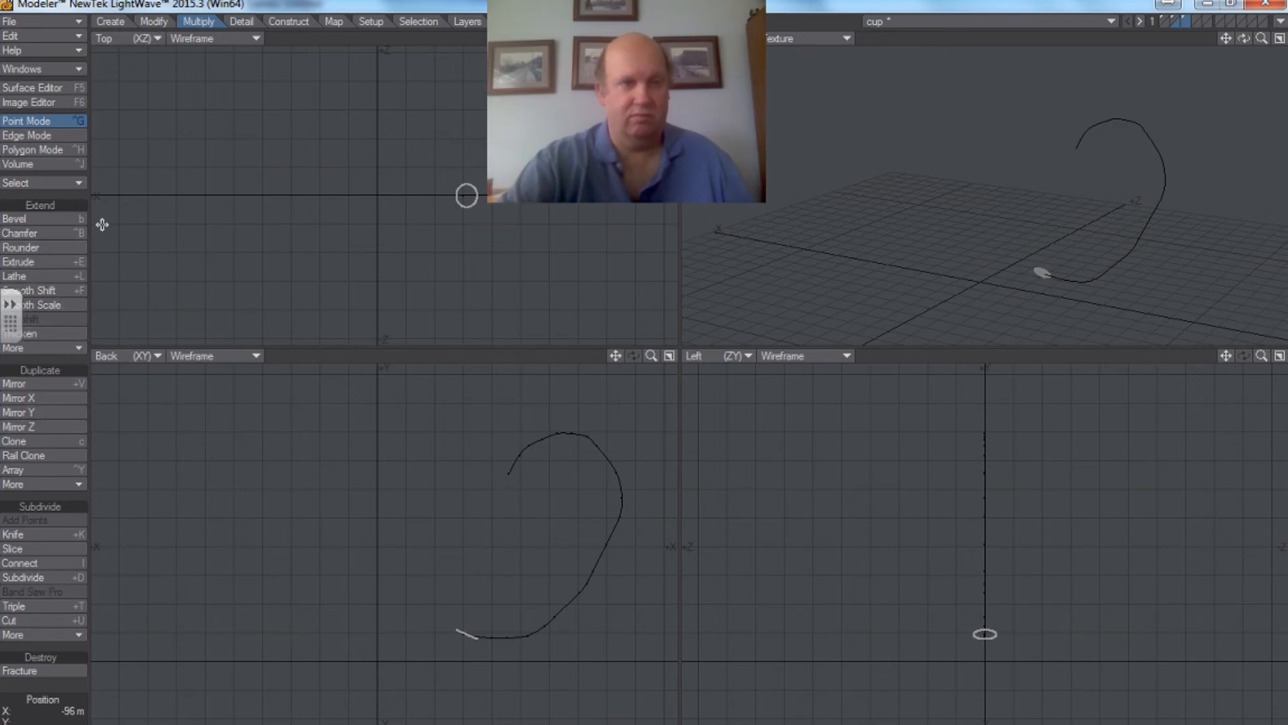
click(153, 23)
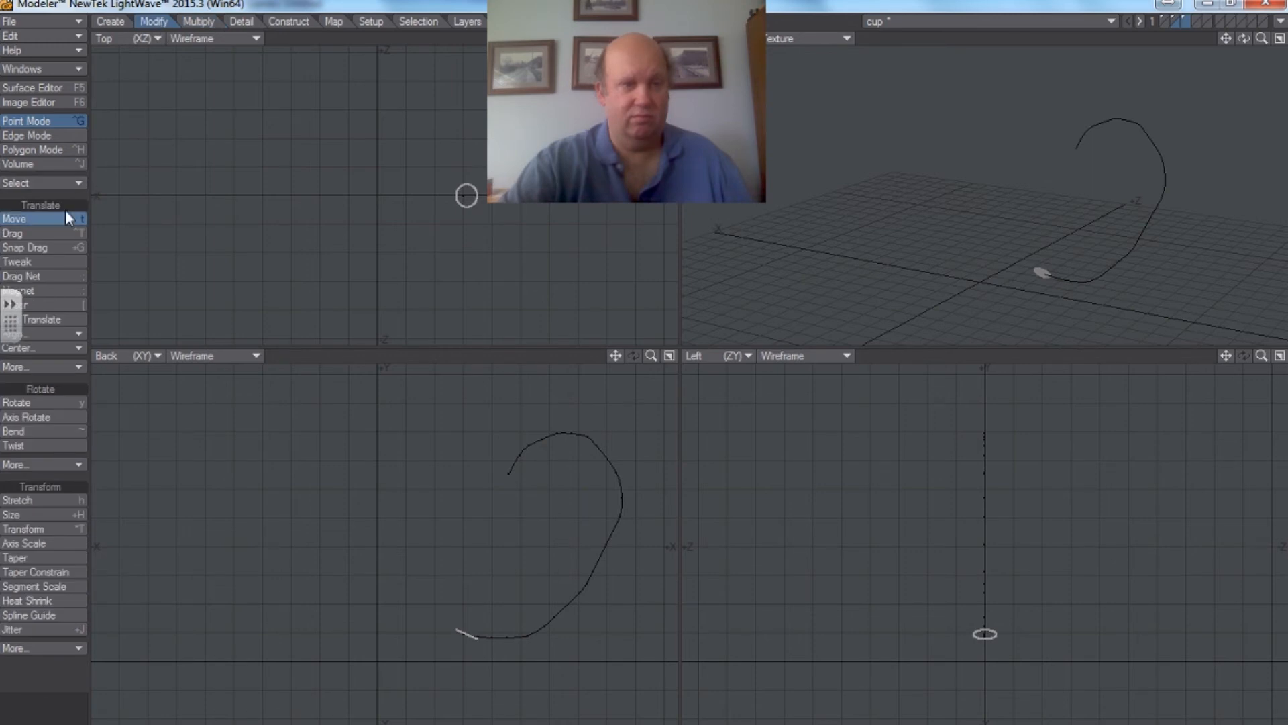
click(27, 401)
drag(466, 526, 438, 525)
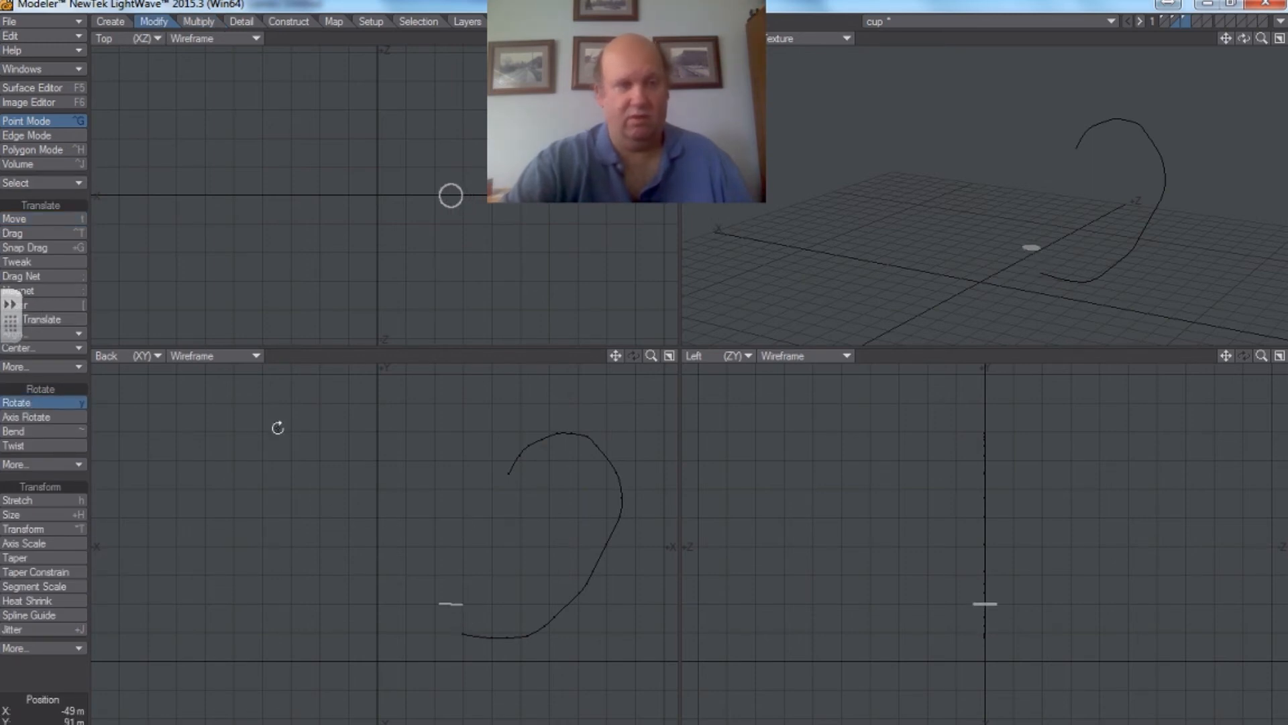
click(55, 219)
drag(463, 509, 478, 541)
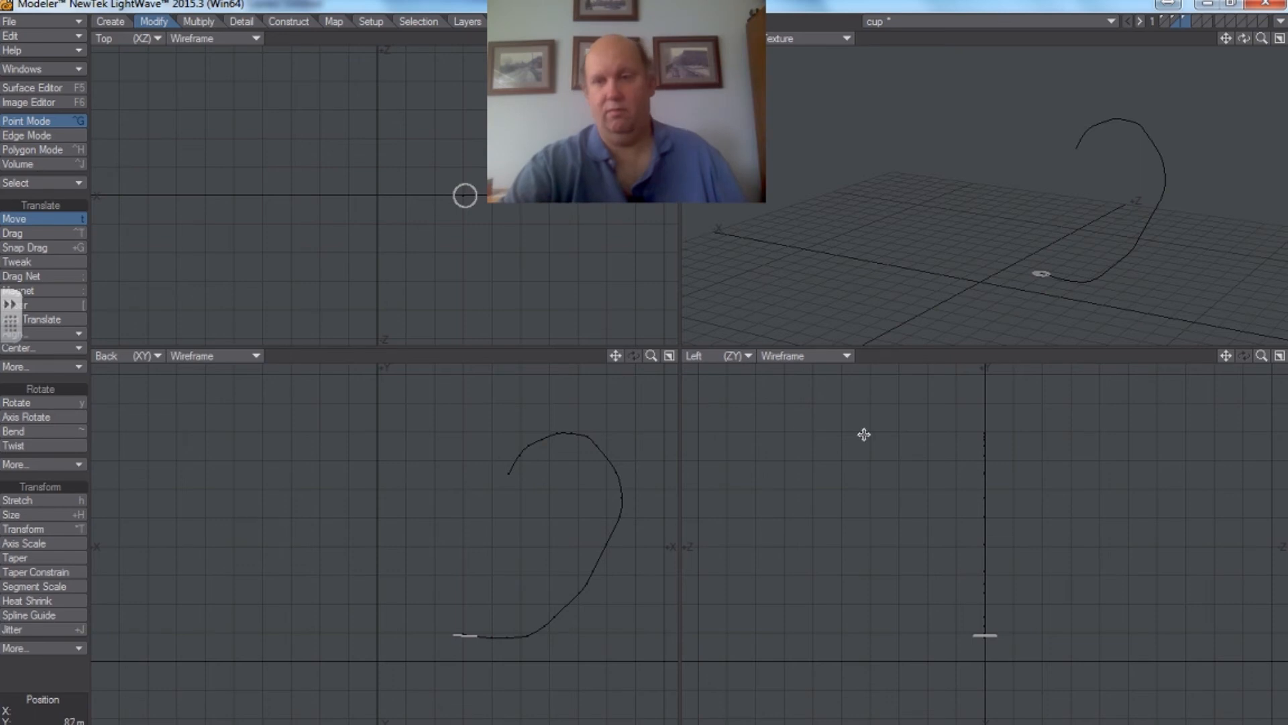
Rail Extrude the leveled disc along the background handle curve with Automatic segments, Oriented and Align to Start enabled
click(208, 22)
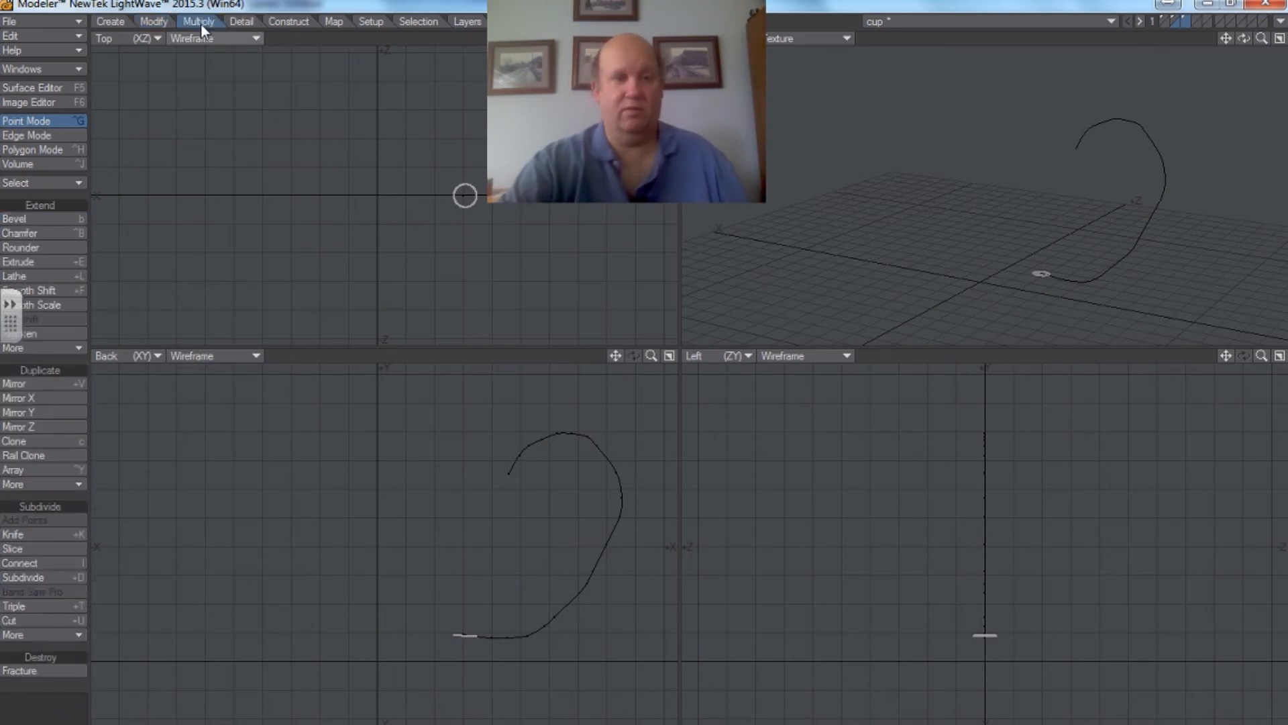
click(76, 350)
click(86, 357)
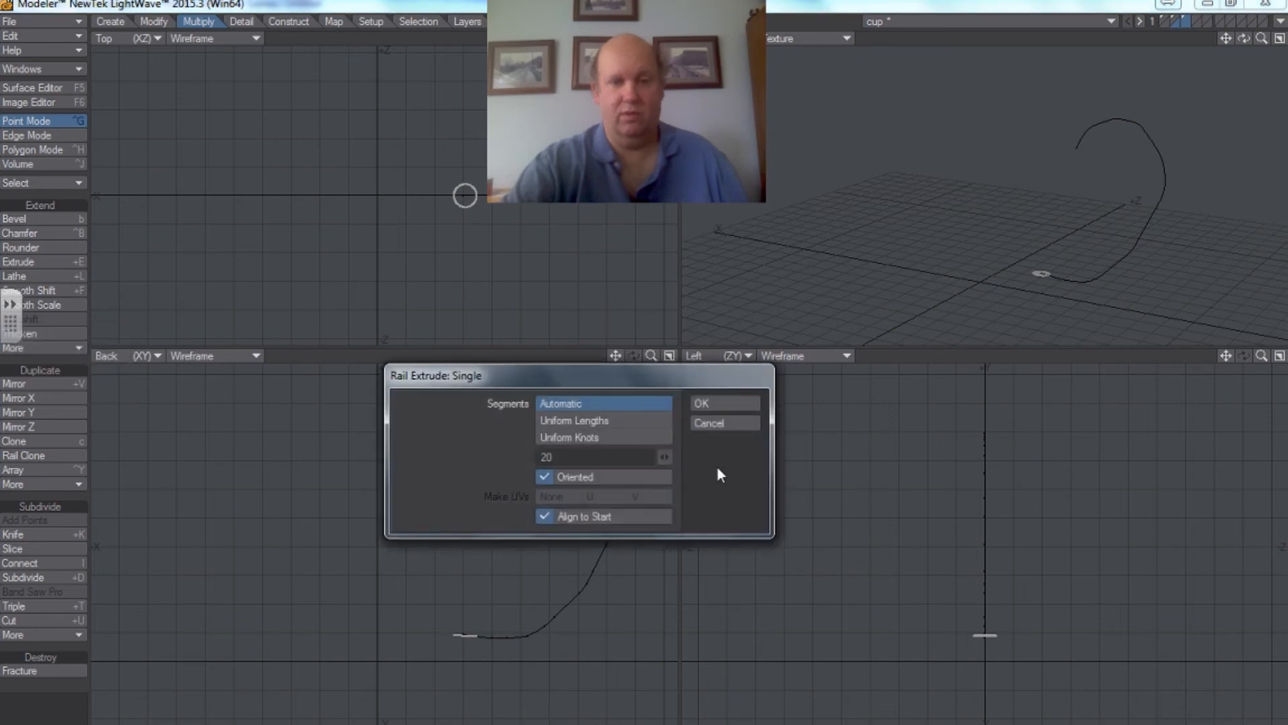
click(739, 405)
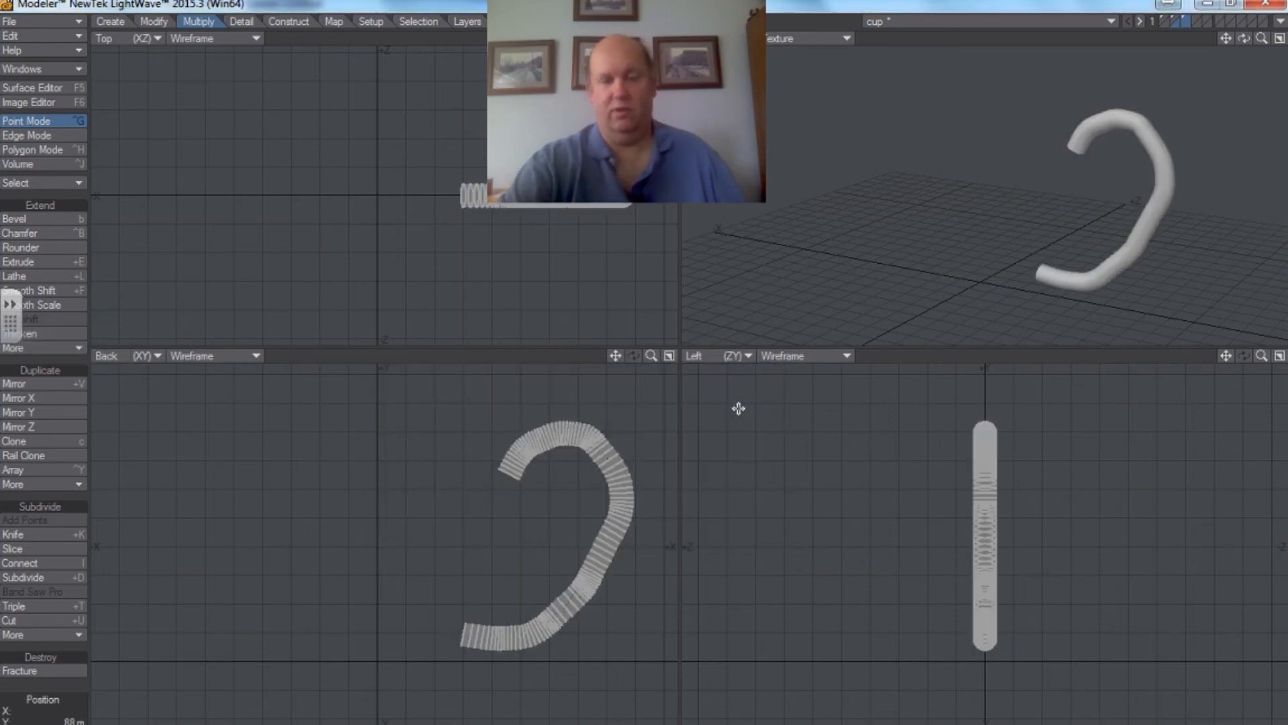
mouse_move(1245, 41)
mouse_down()
mouse_move(1201, 47)
mouse_move(1238, 43)
mouse_up()
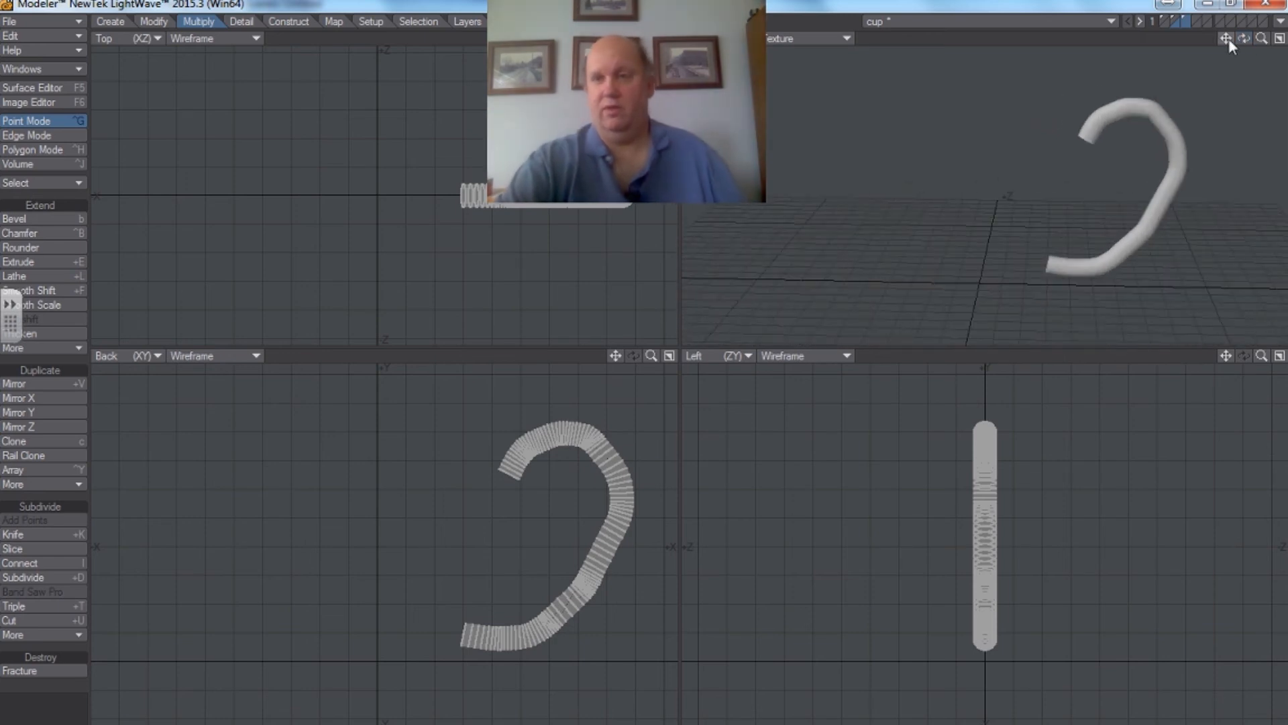
Delete the guide curve from the second layer and display the cup and handle layers together in the foreground
click(1173, 17)
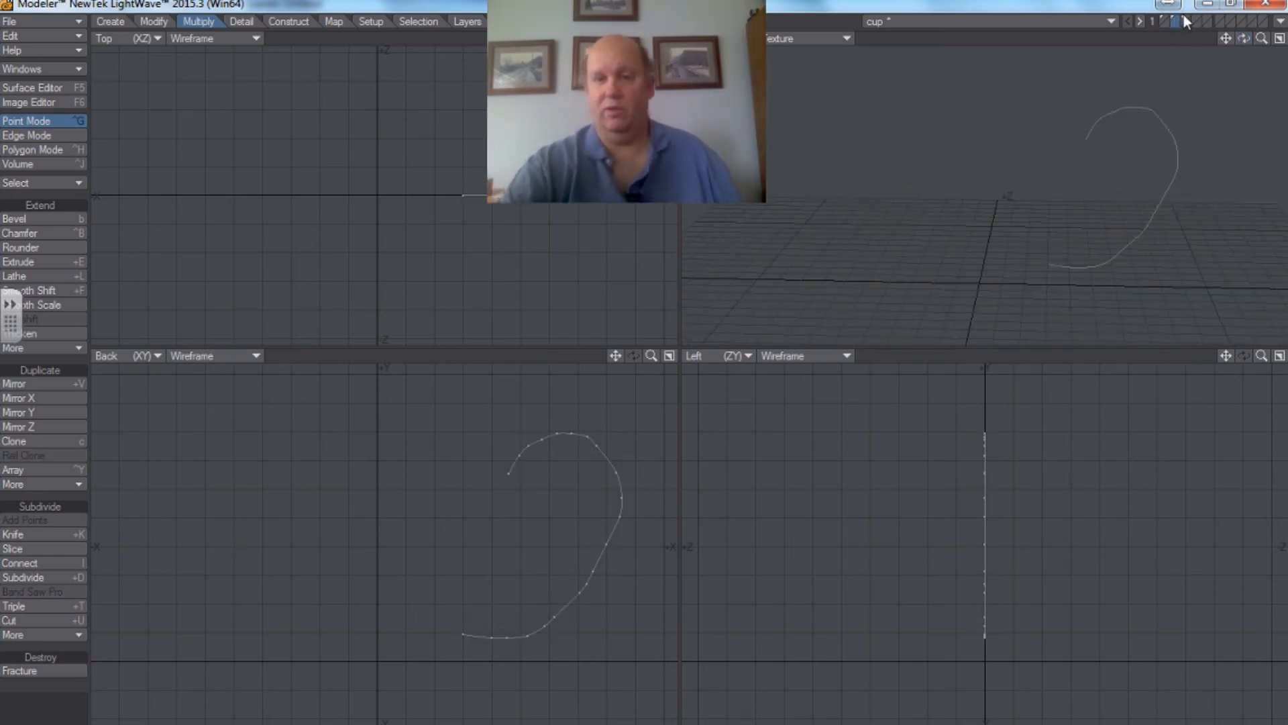
click(1184, 17)
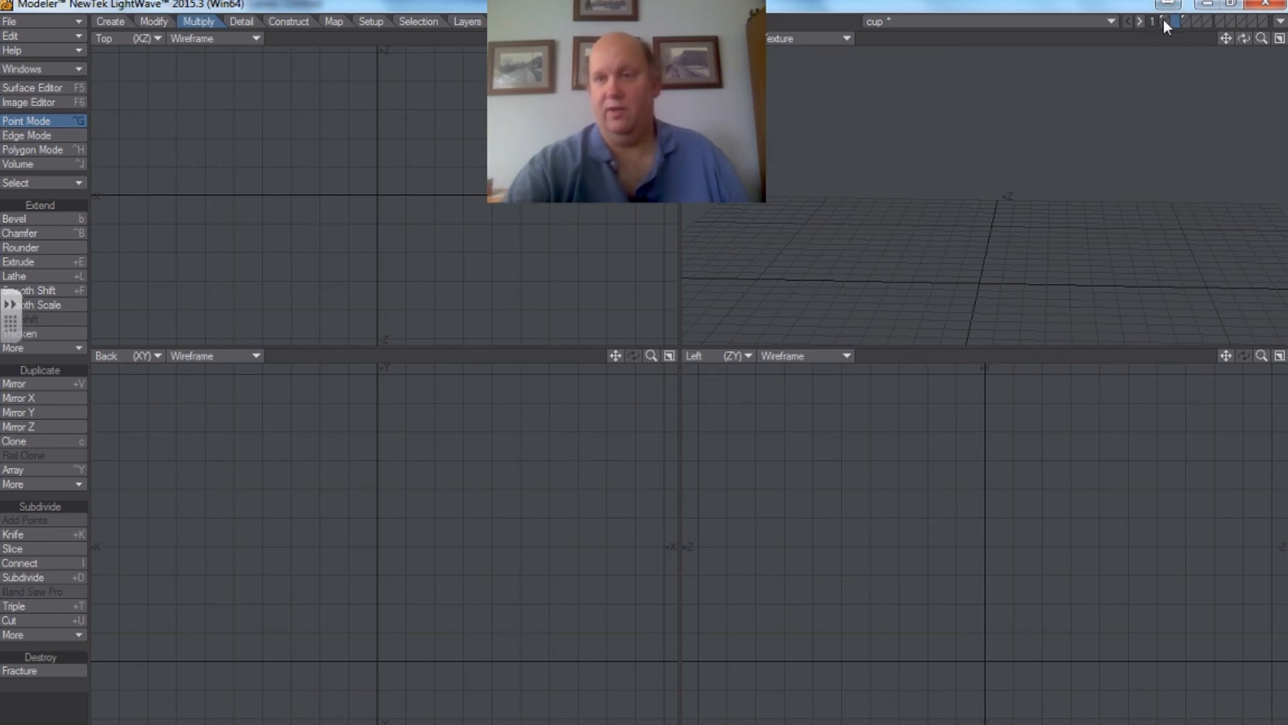
click(1163, 18)
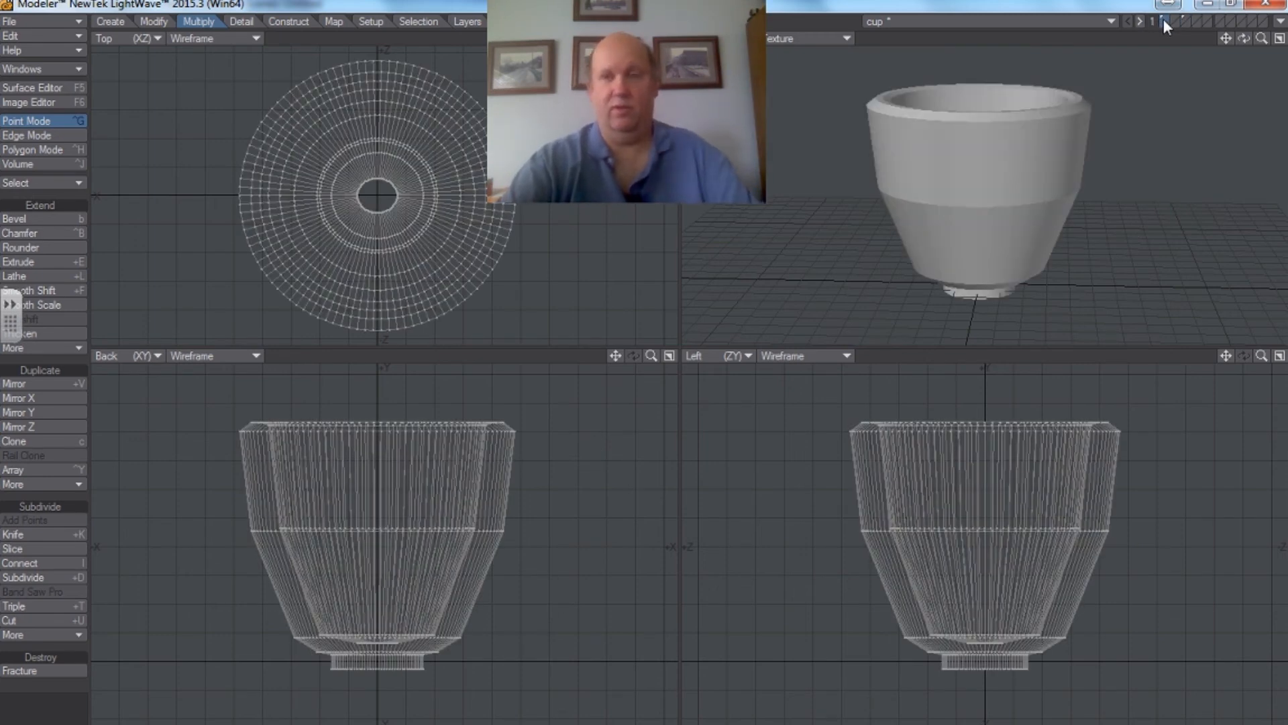
shift+click(1183, 19)
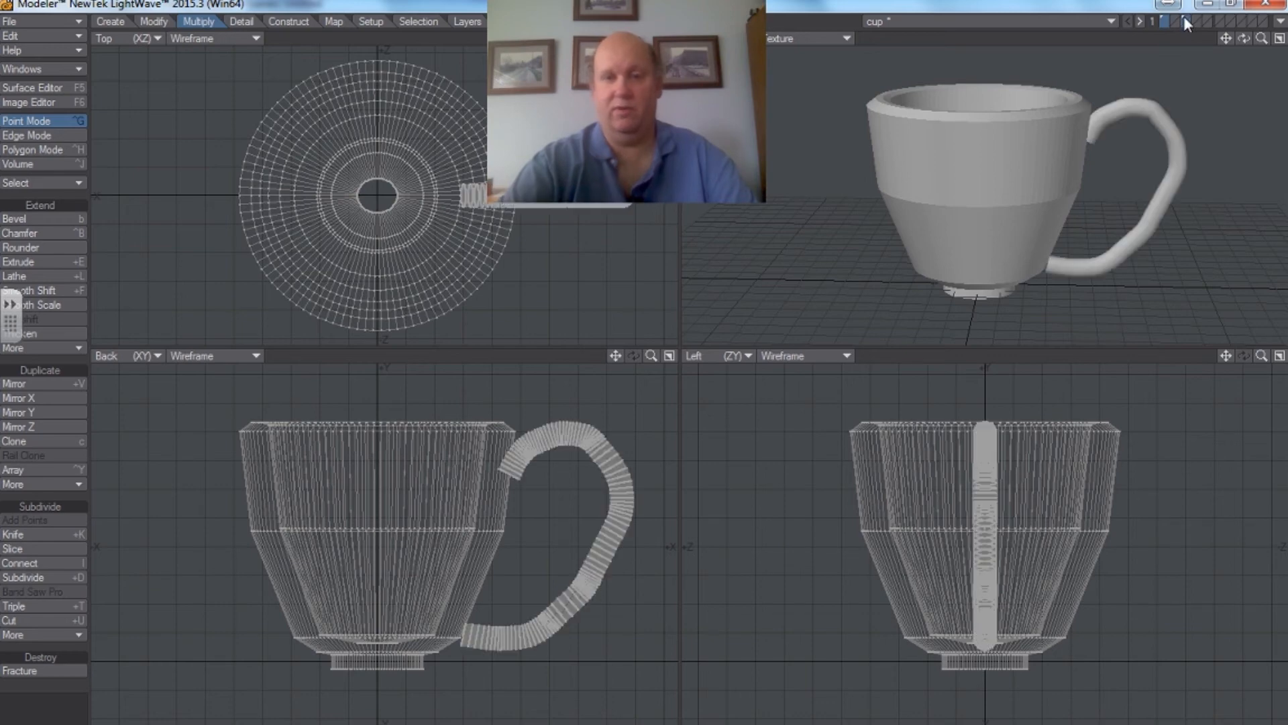
mouse_move(1244, 38)
mouse_down()
mouse_move(1236, 54)
mouse_move(1259, 43)
mouse_move(1239, 46)
mouse_up()
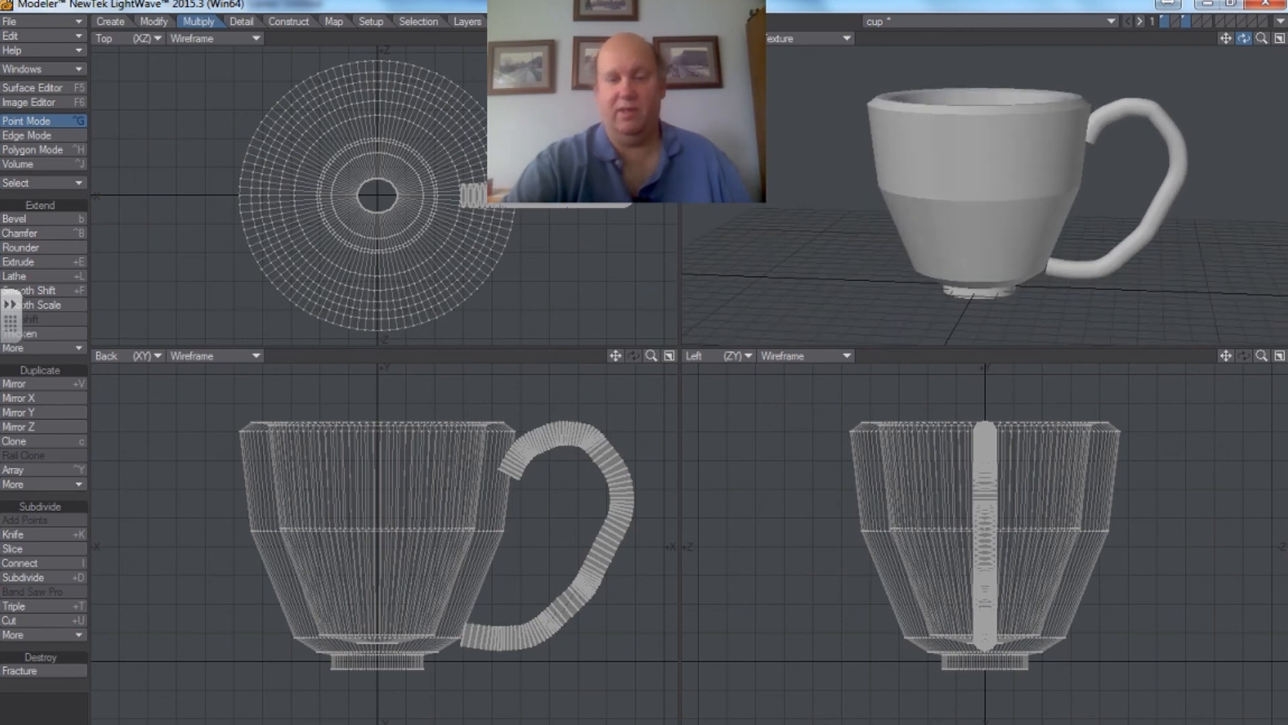
With the cup as background layer, move the handle slightly up and inward in the back view so its ends penetrate the cup wall
click(1164, 18)
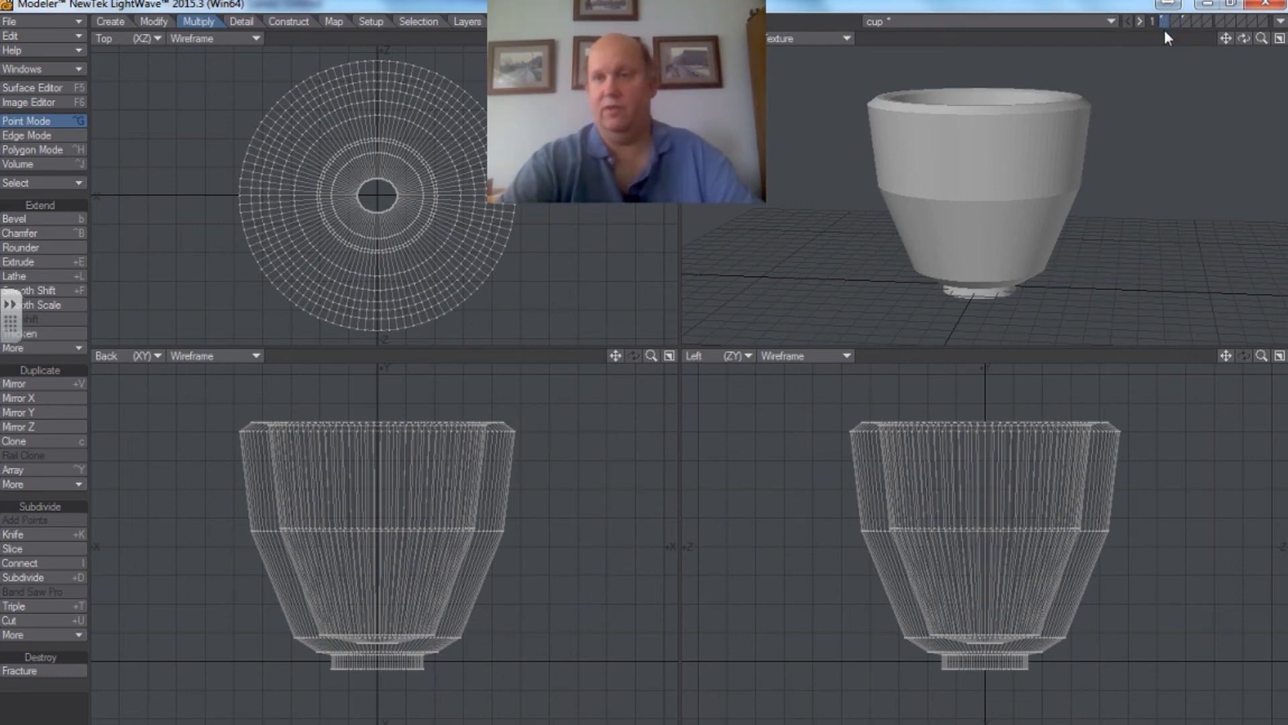
click(1183, 20)
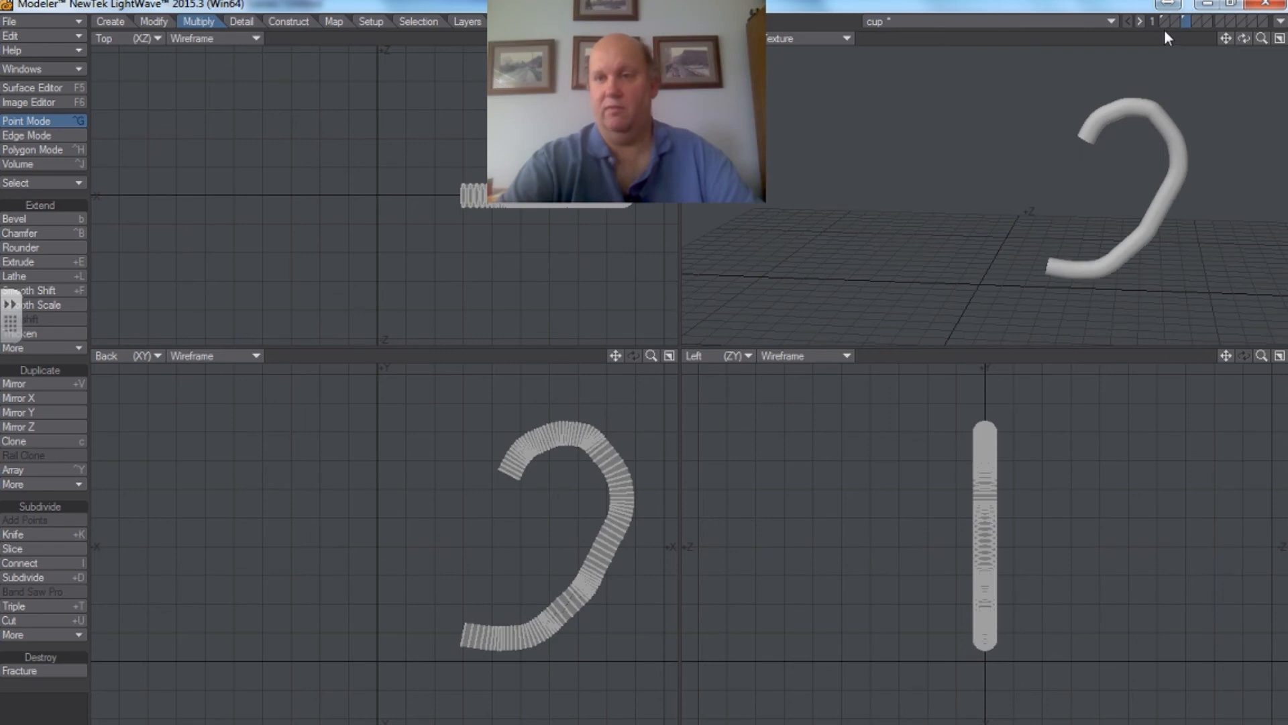
click(1164, 24)
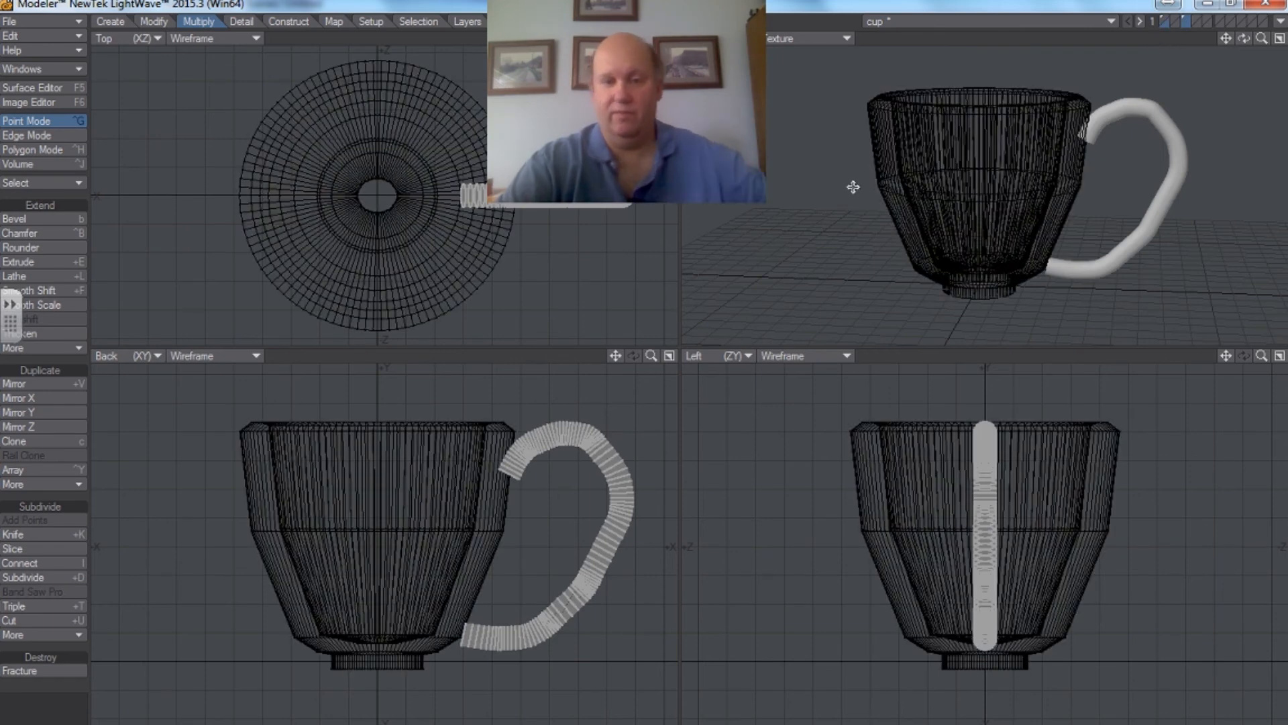
click(156, 39)
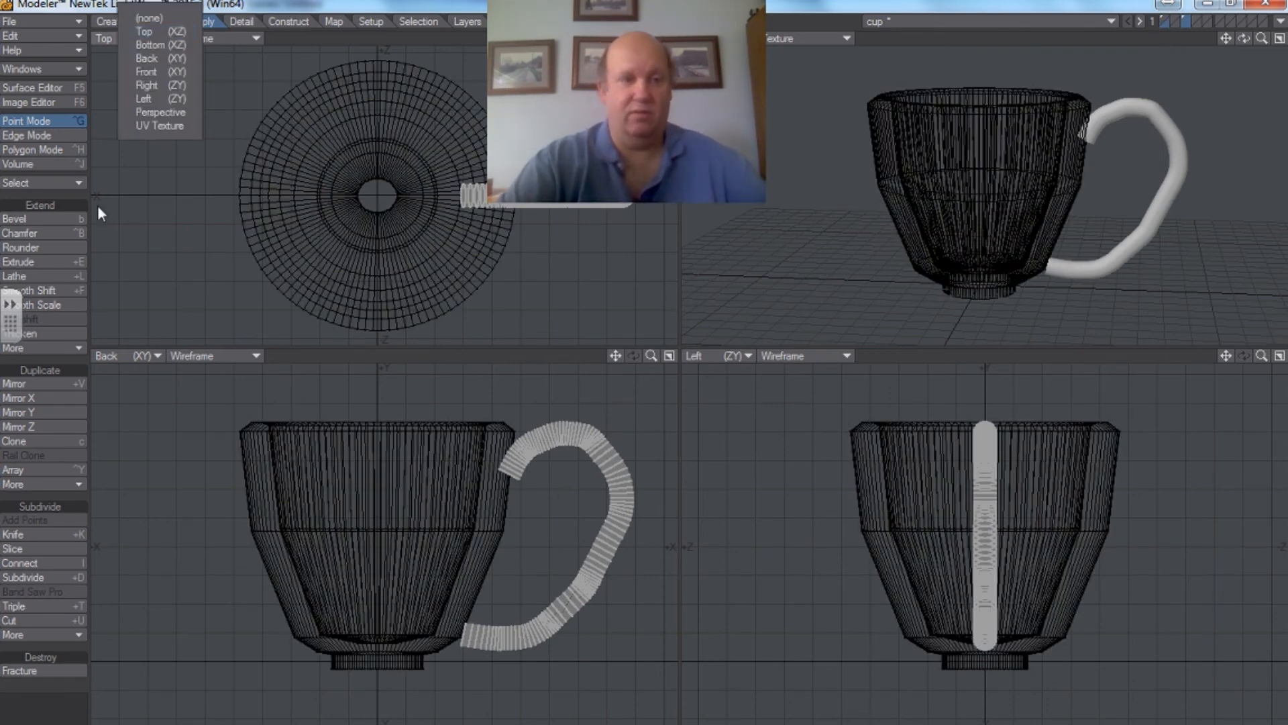
click(212, 129)
click(159, 23)
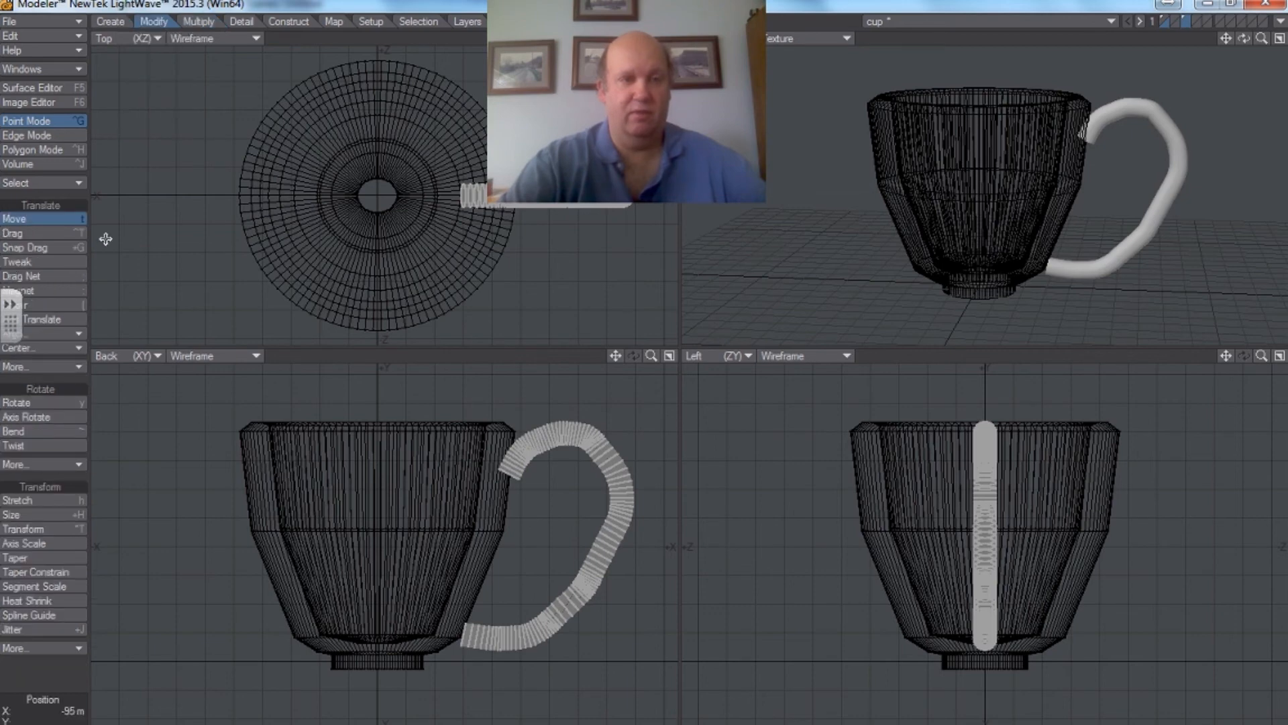
drag(487, 403, 479, 387)
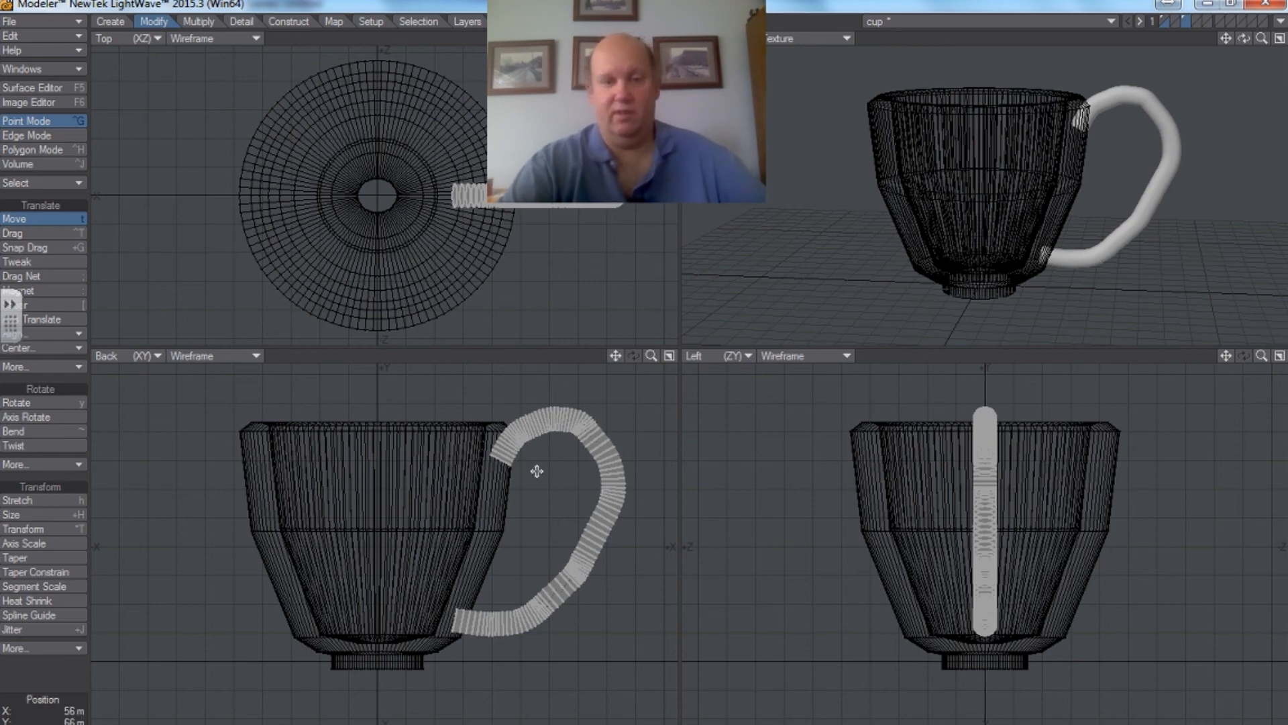
drag(1244, 38, 1188, 41)
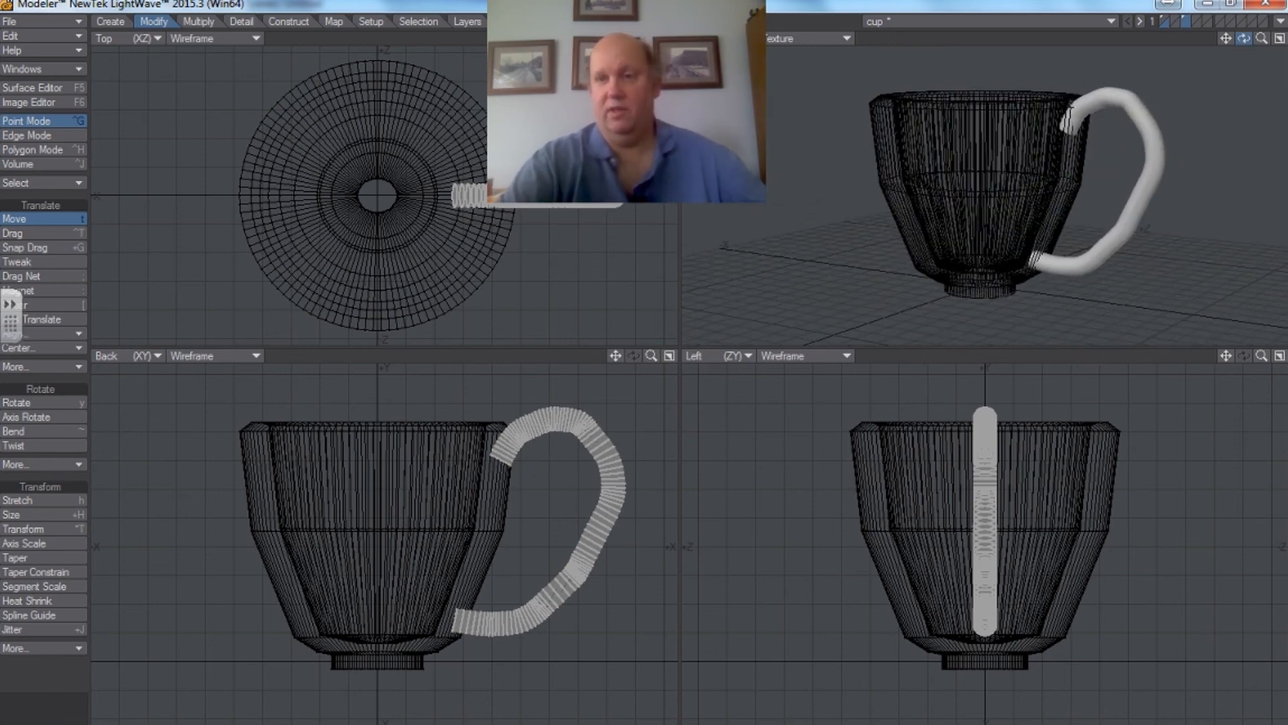
shift+click(1163, 19)
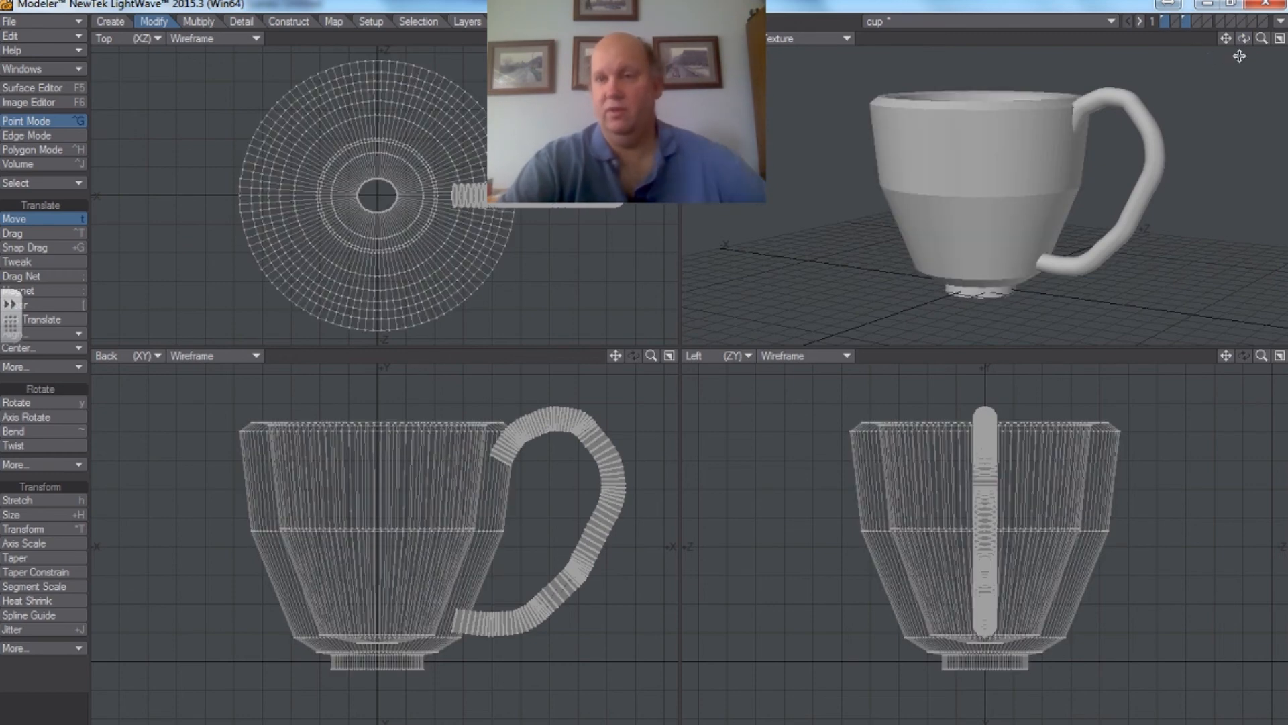
mouse_move(1241, 43)
mouse_down()
mouse_move(1228, 79)
mouse_move(1239, 49)
mouse_move(1239, 81)
mouse_move(1218, 101)
mouse_move(1241, 50)
mouse_up()
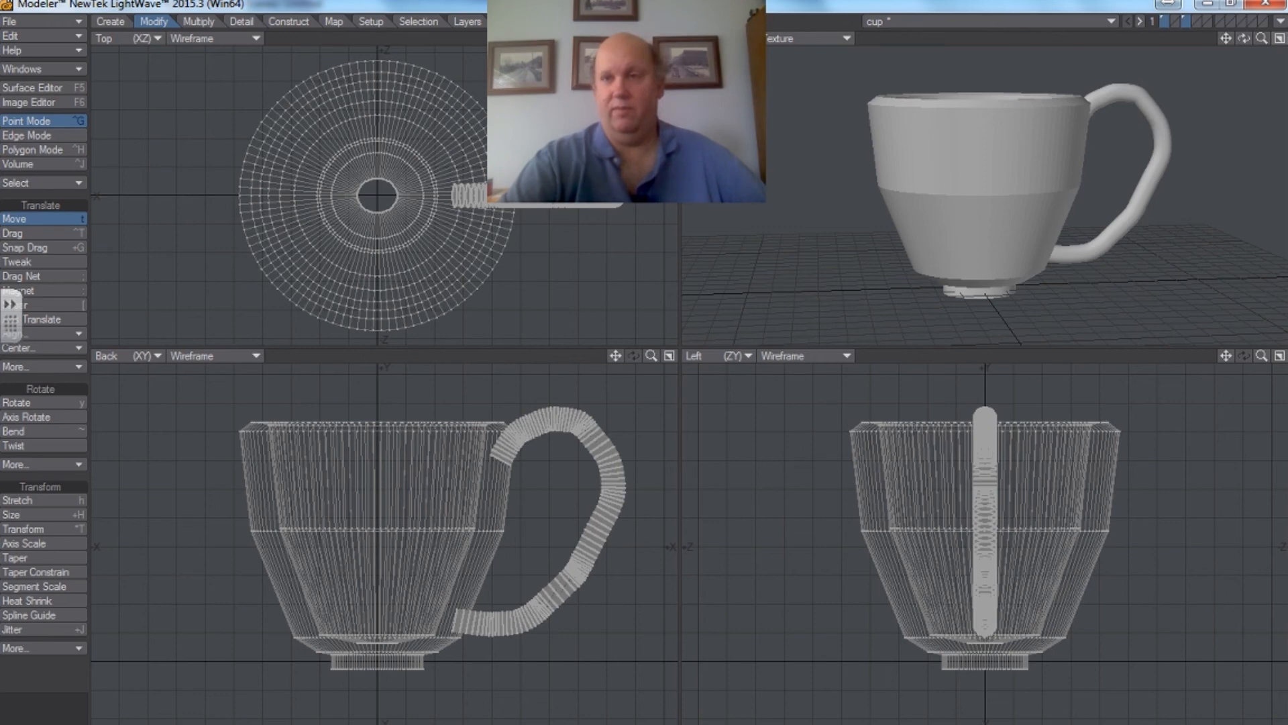
Join the background handle to the foreground cup with a Boolean Add operation
click(1162, 17)
click(1189, 27)
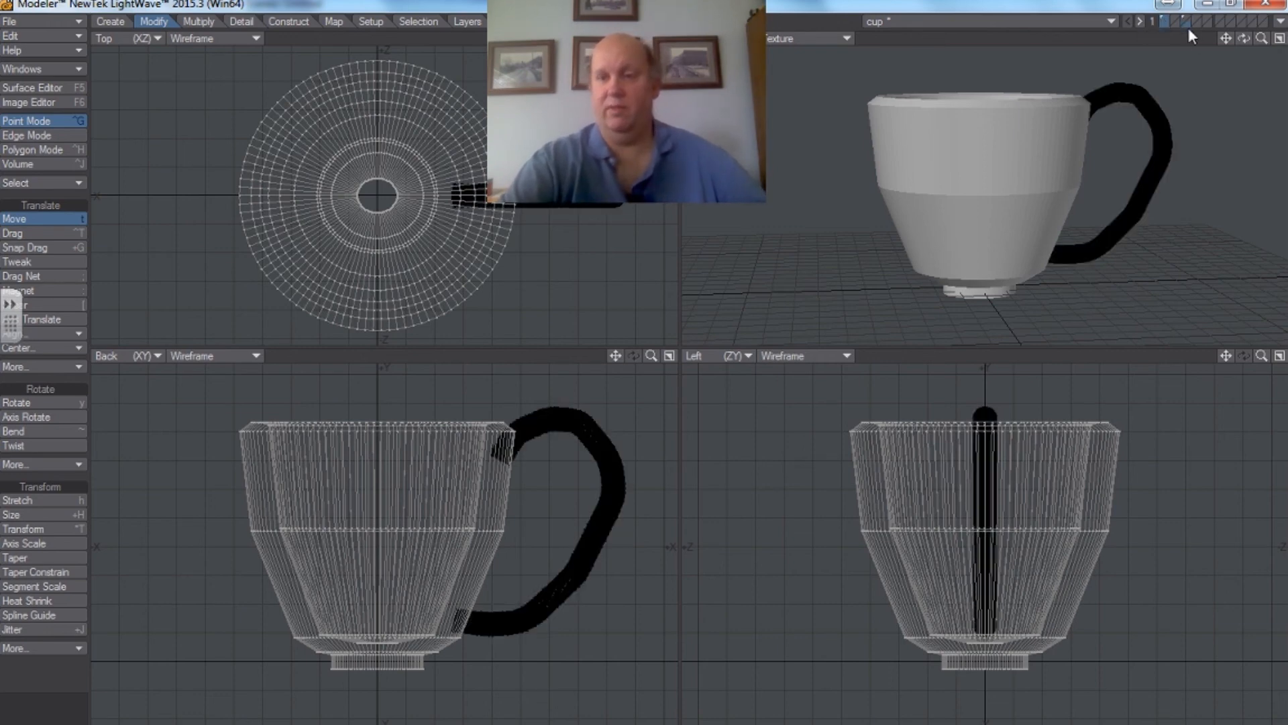
click(285, 20)
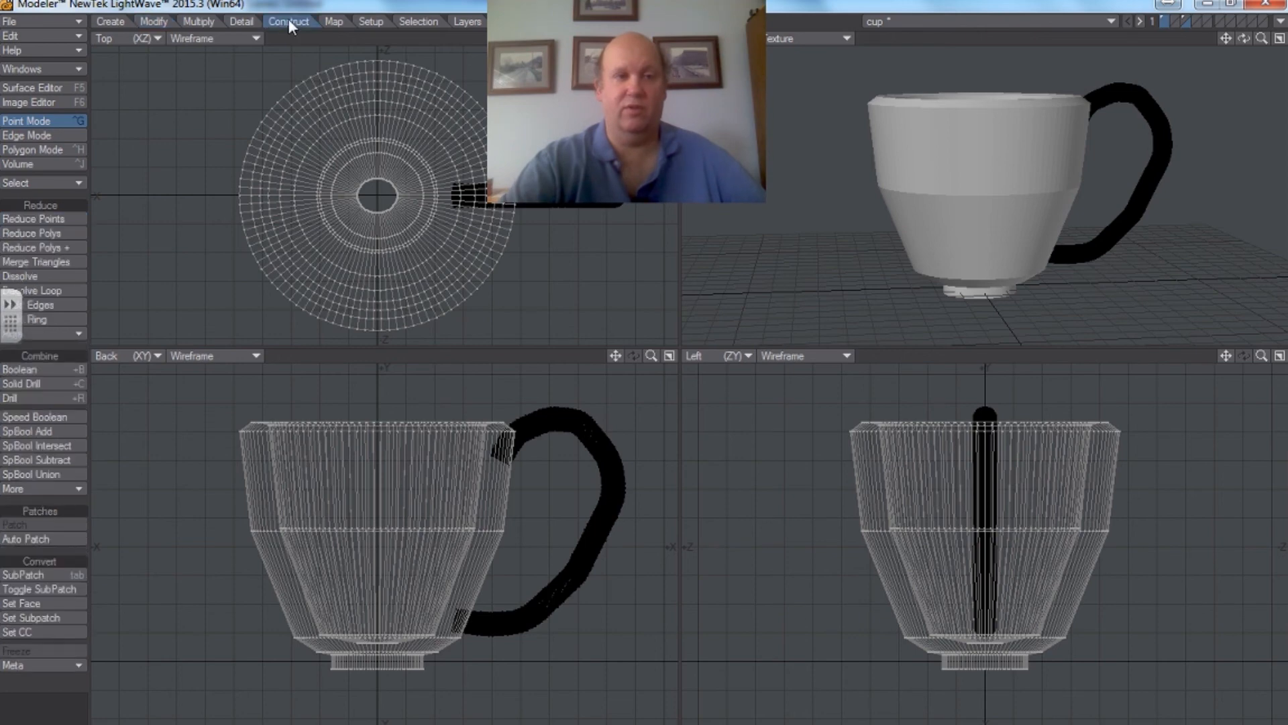
click(23, 368)
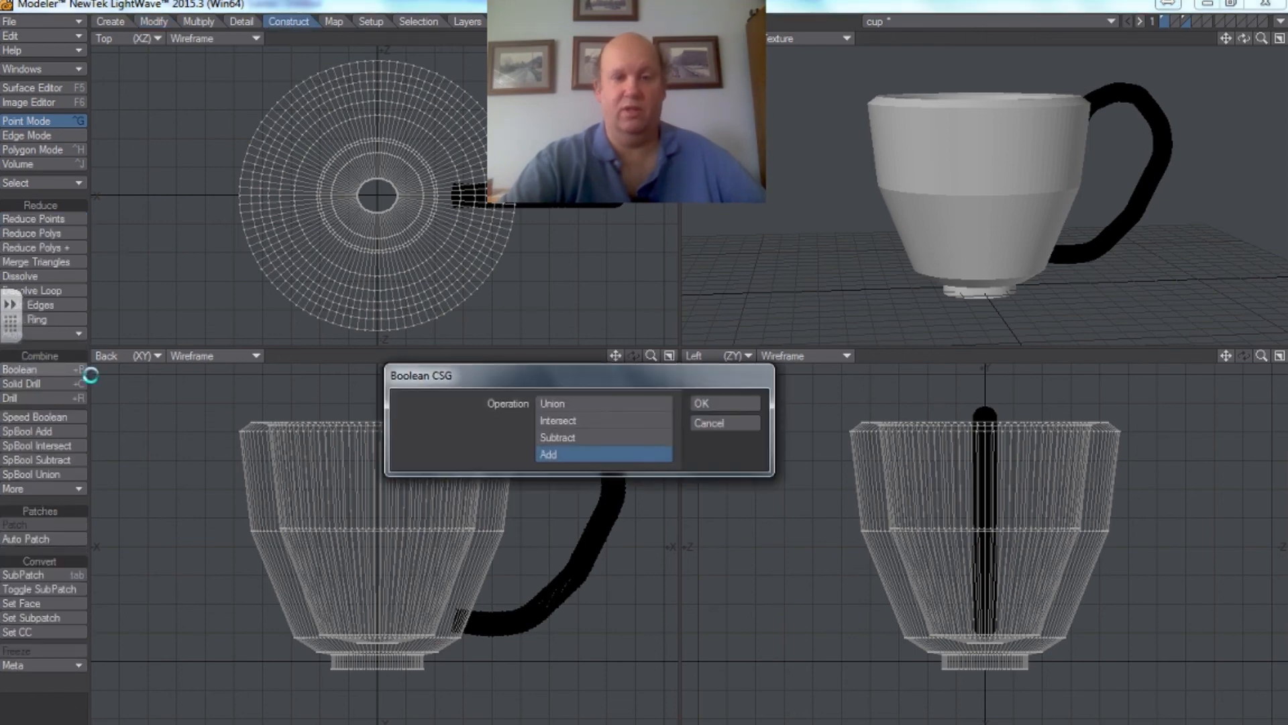
click(710, 403)
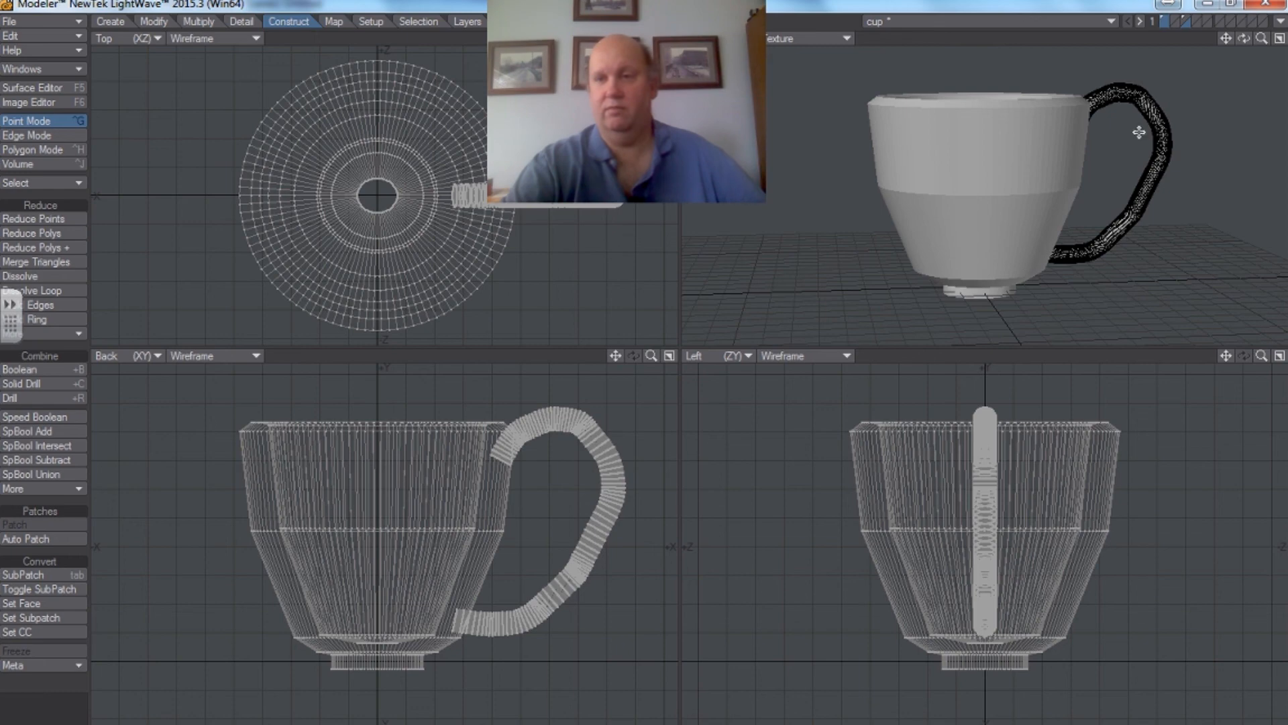
Delete the leftover handle from the third layer and bring the combined cup on the first layer back to the foreground
click(1179, 22)
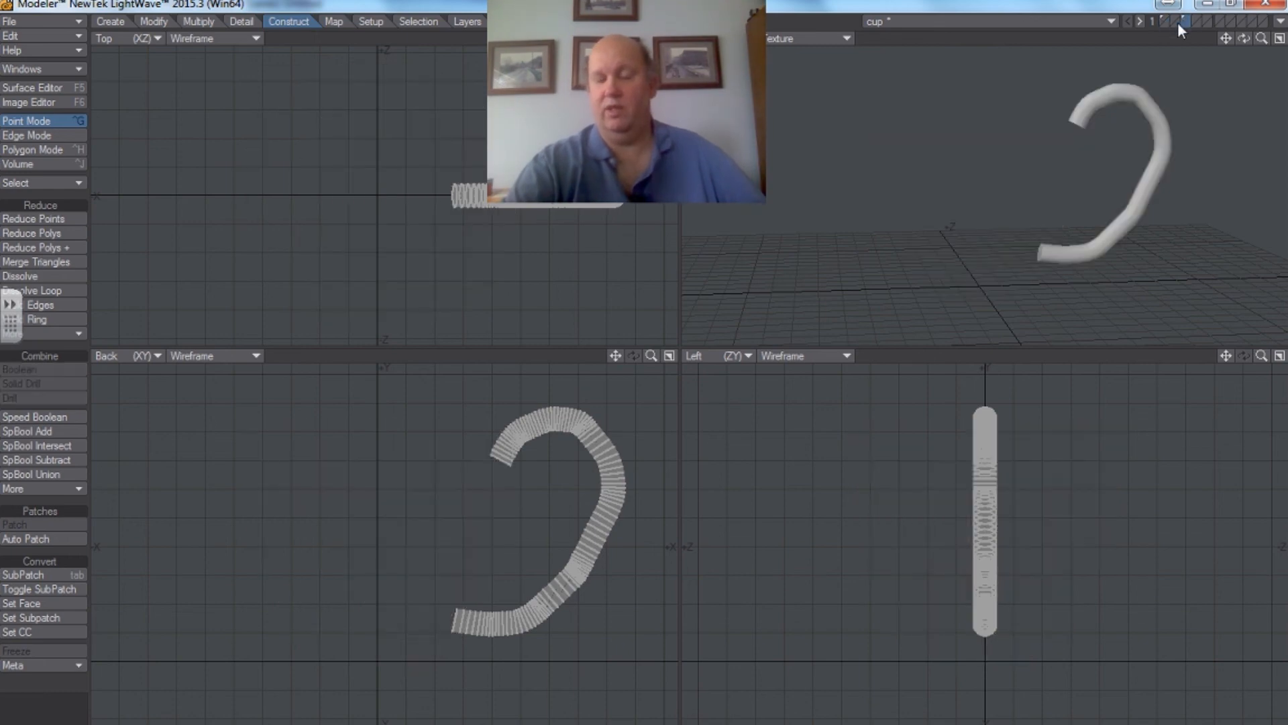
click(1177, 23)
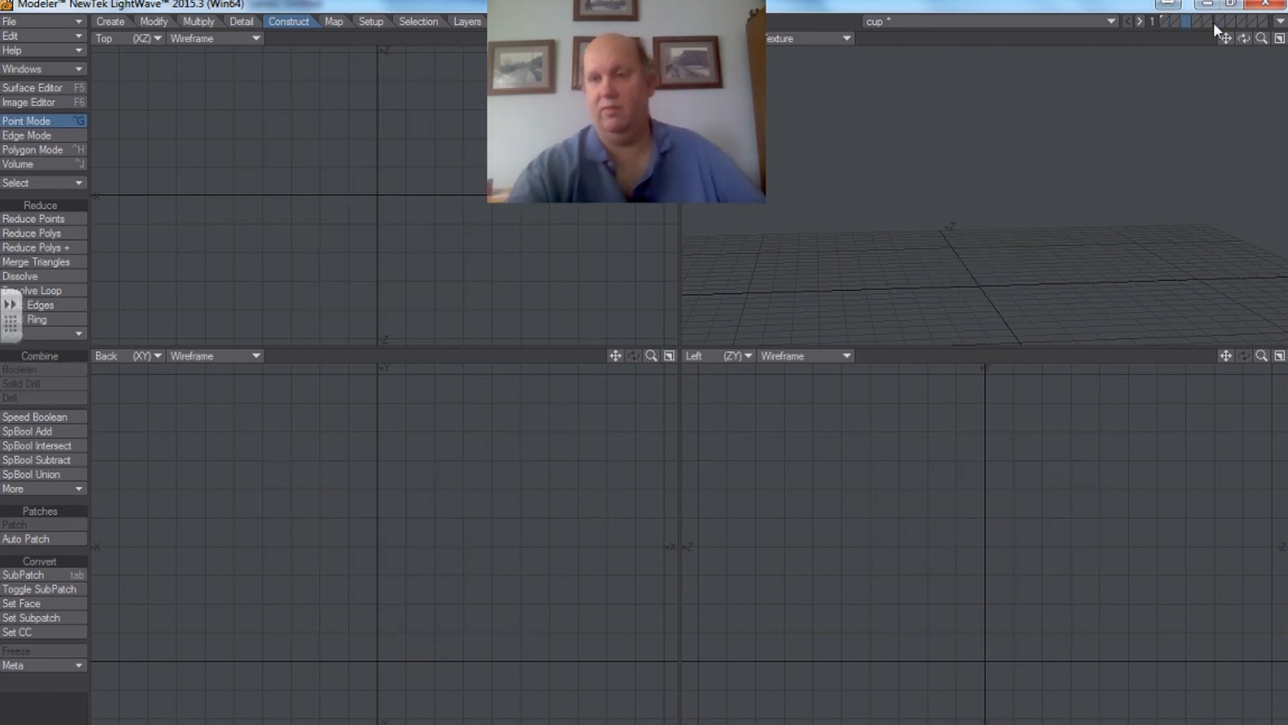
click(1164, 21)
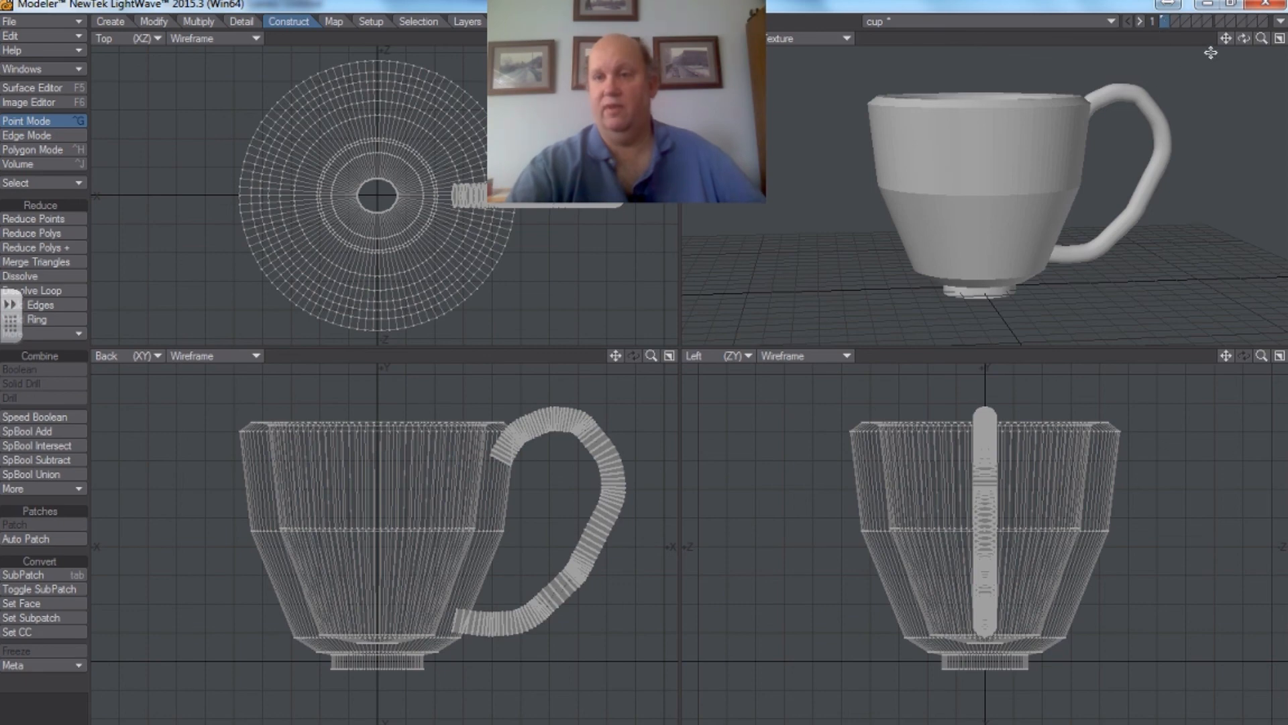
mouse_move(1243, 38)
mouse_down()
mouse_move(1249, 17)
mouse_move(1253, 38)
mouse_up()
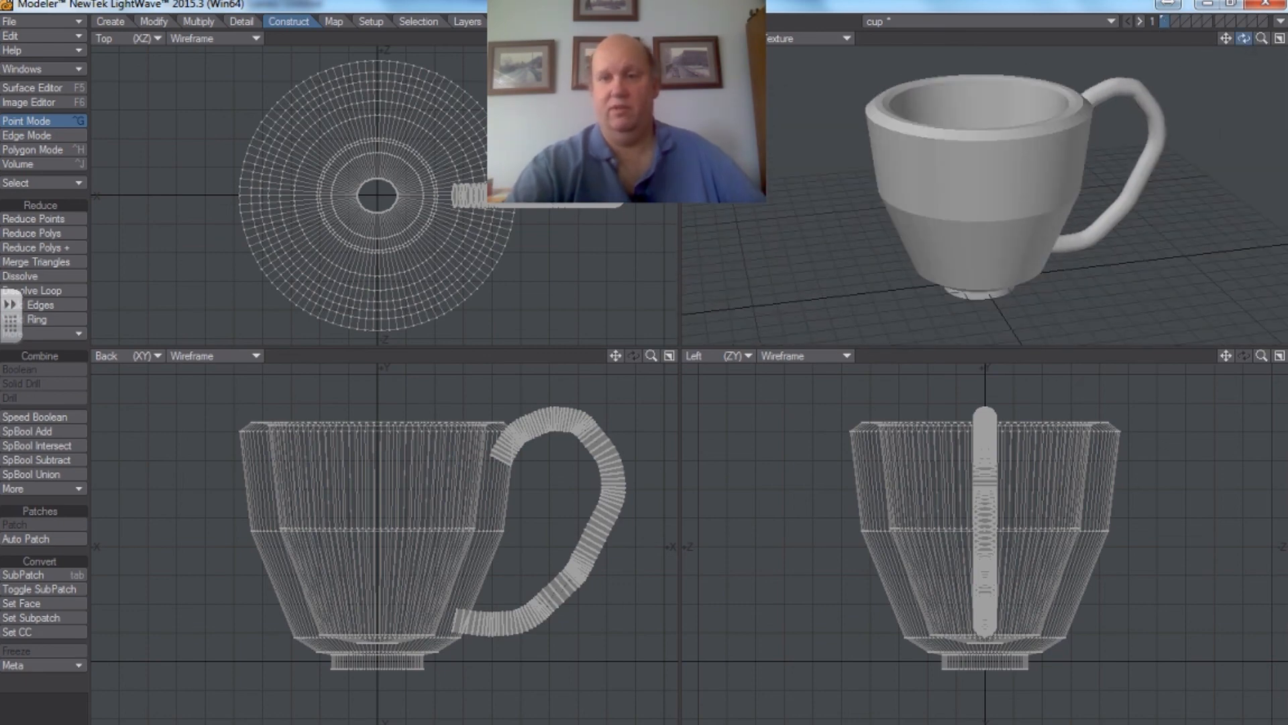
Save the finished cup as a new object named coffee on the Desktop
click(68, 18)
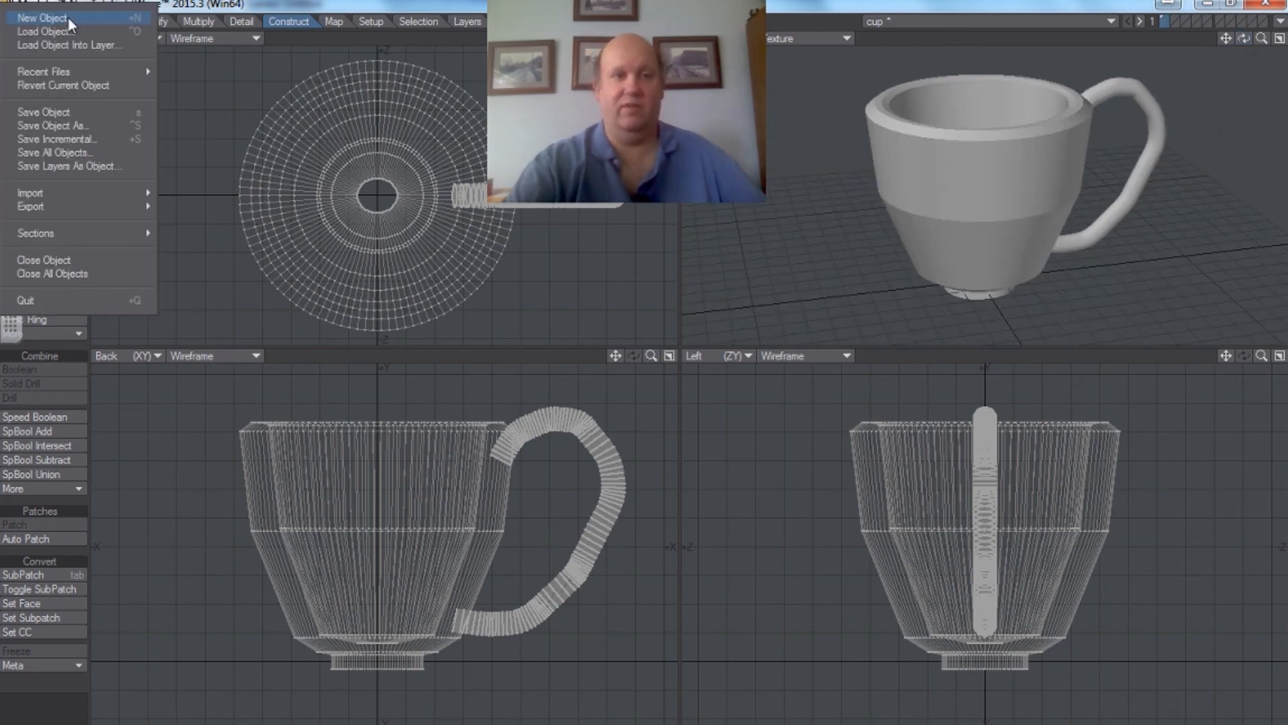
click(66, 123)
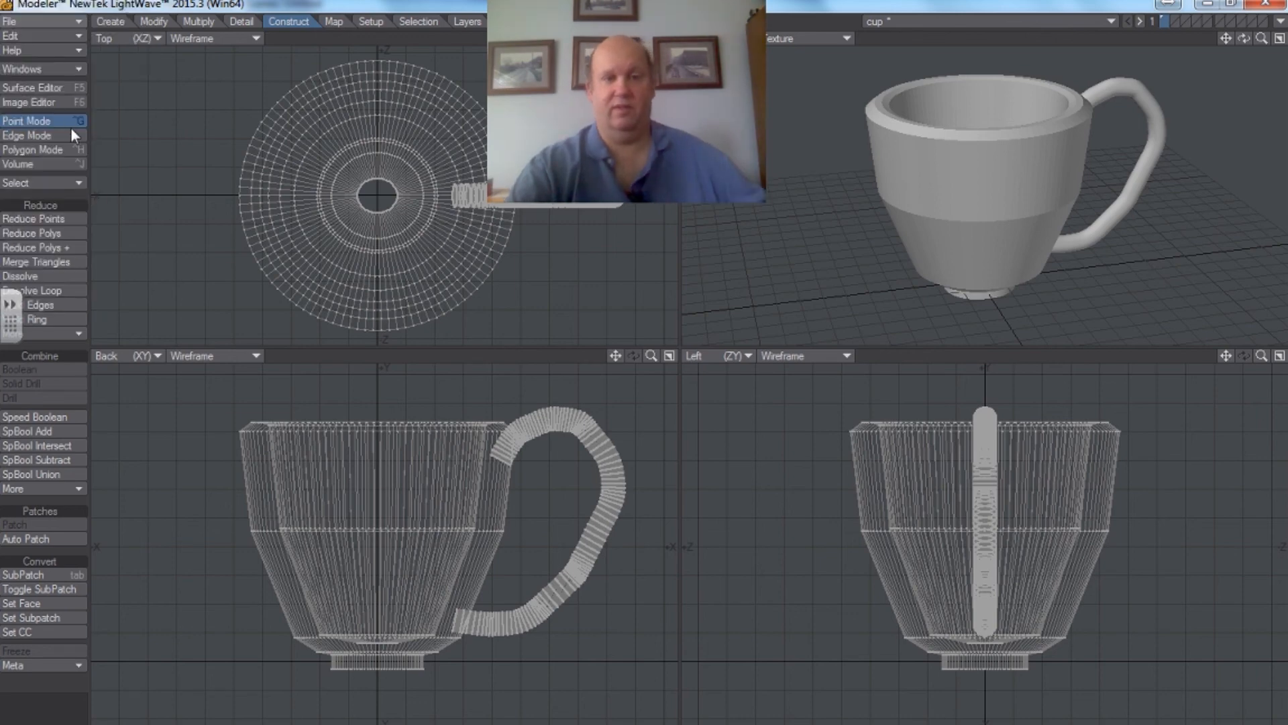
text(coffee)
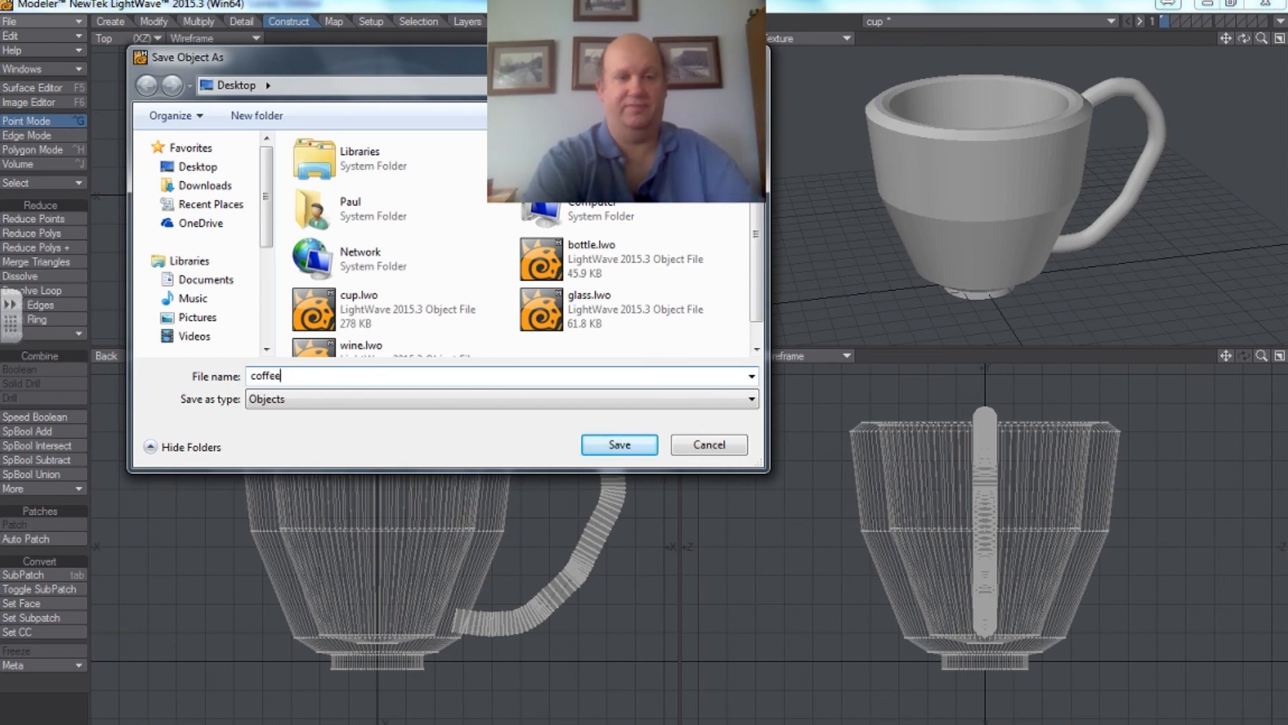
key(Return)
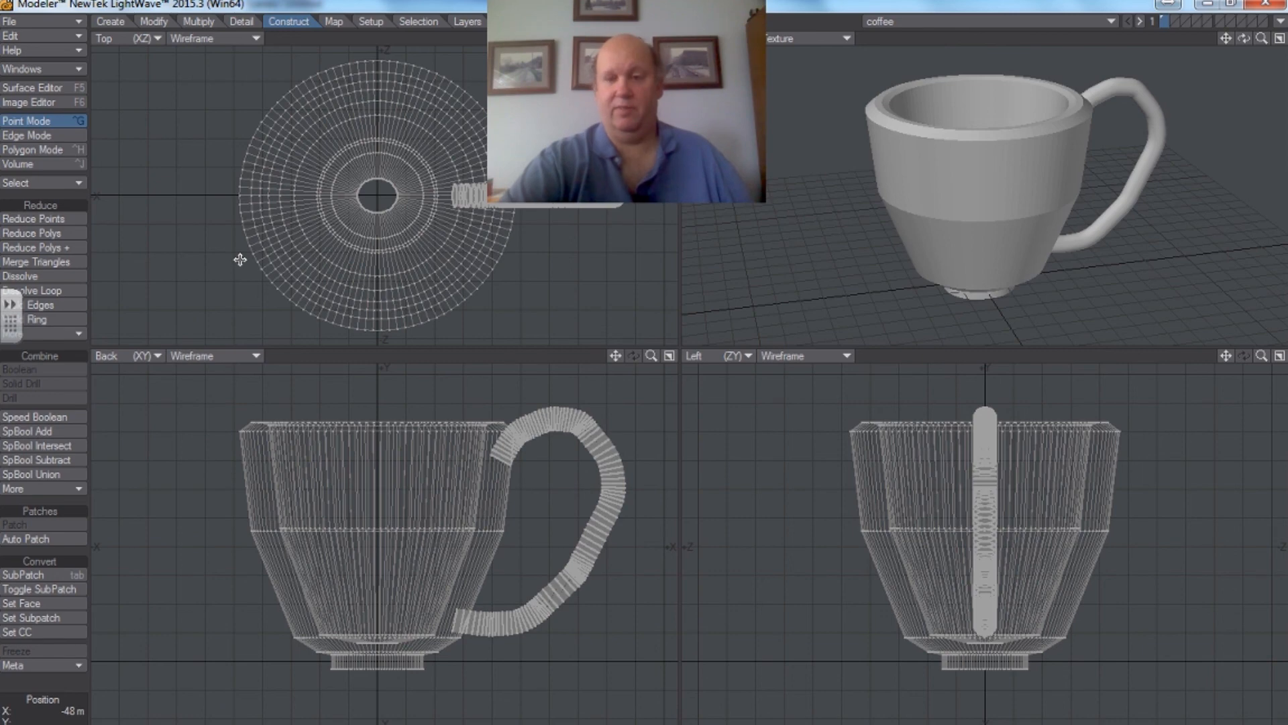